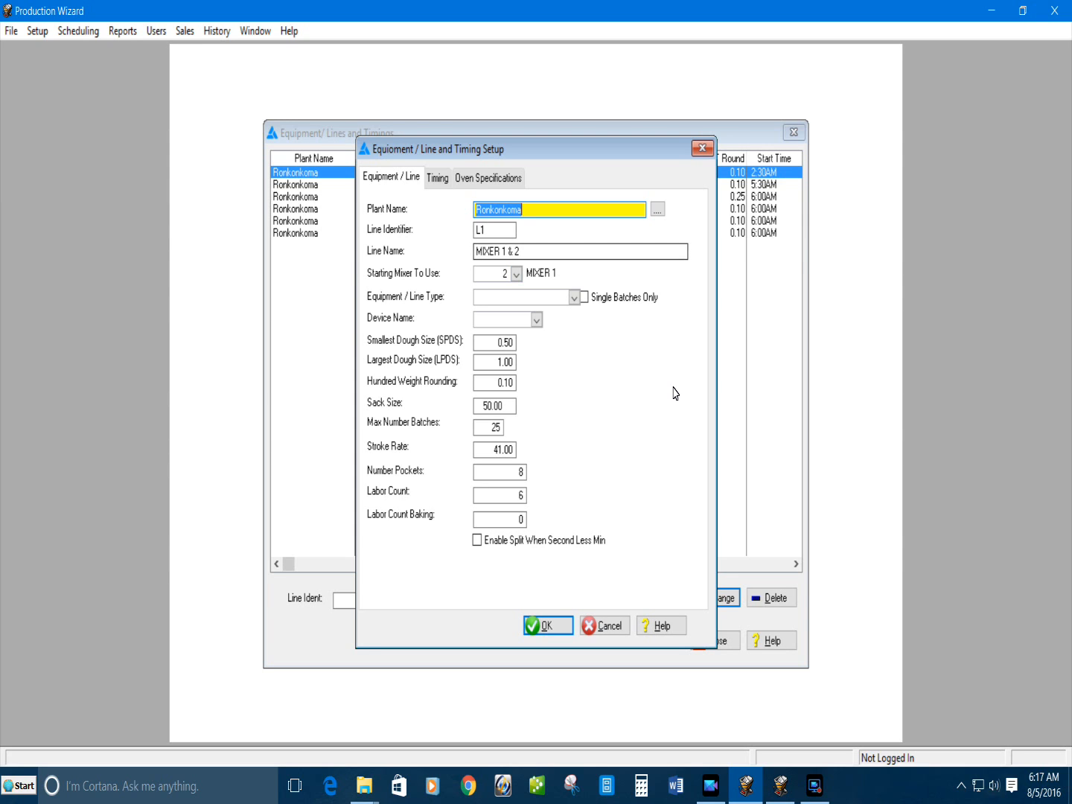
- Review line L1's smallest and largest dough sizes and hundred weight rounding, and close the line setup and line list without changes
{"action": "double_click", "coordinate": [505, 342]}
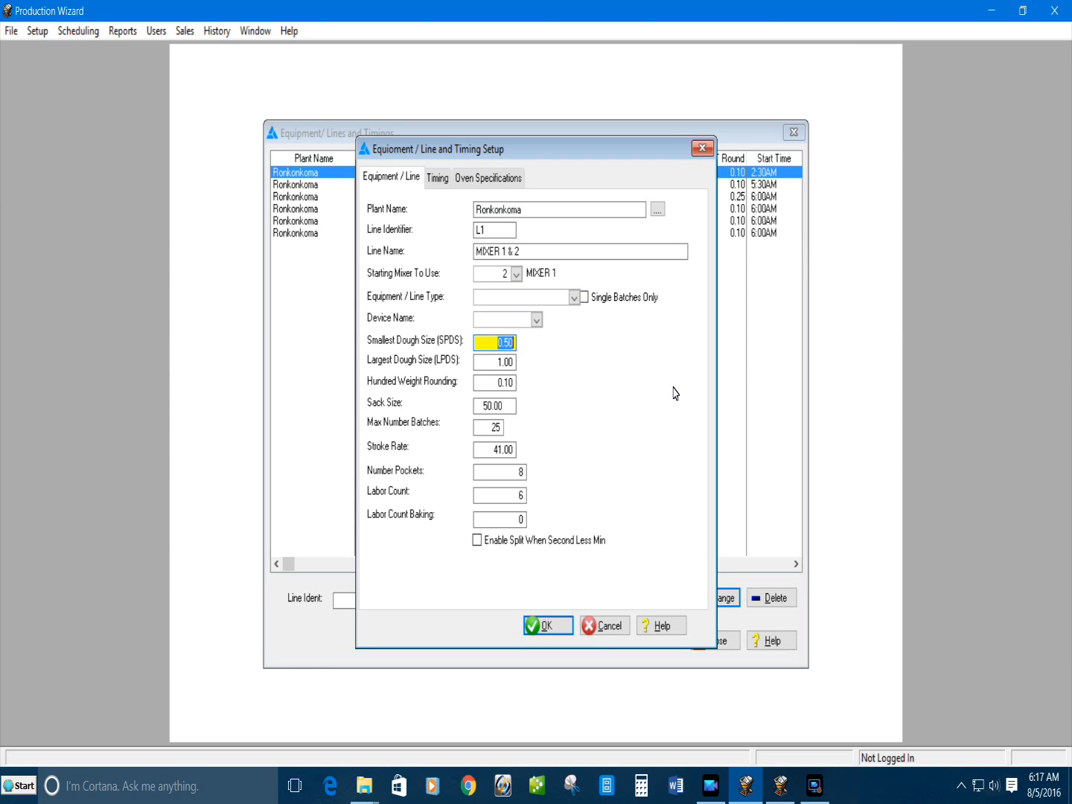
{"action": "key", "text": "Tab"}
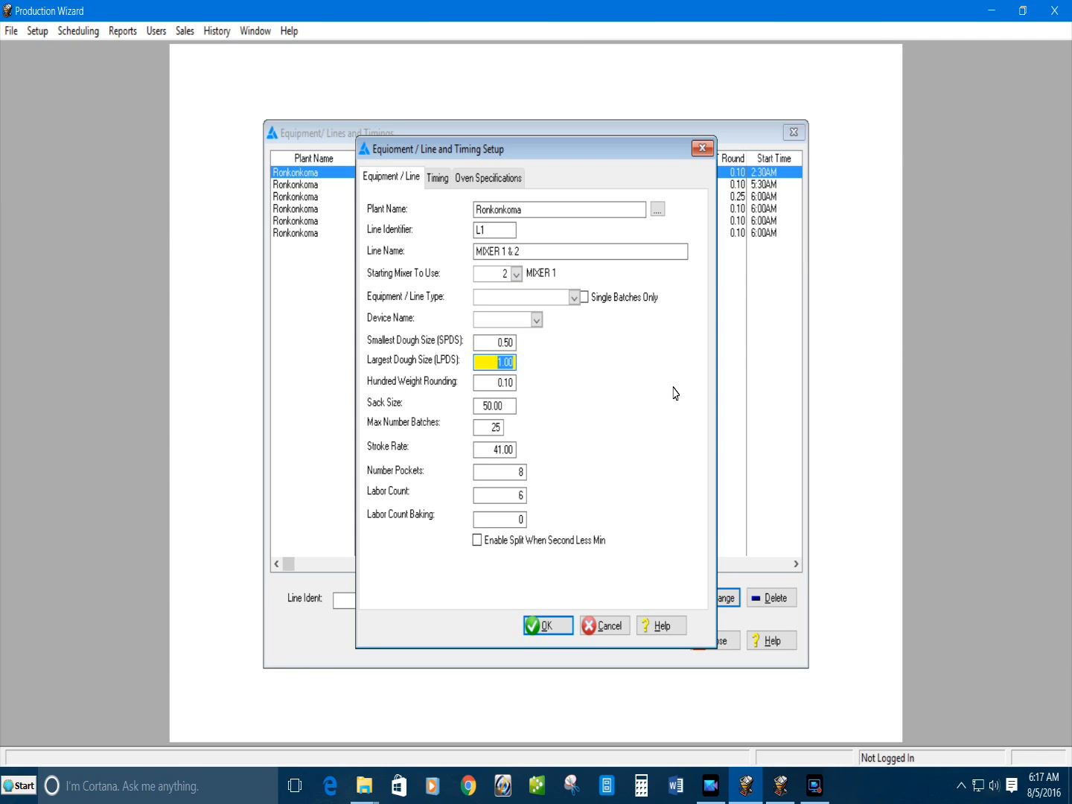
{"action": "key", "text": "Tab"}
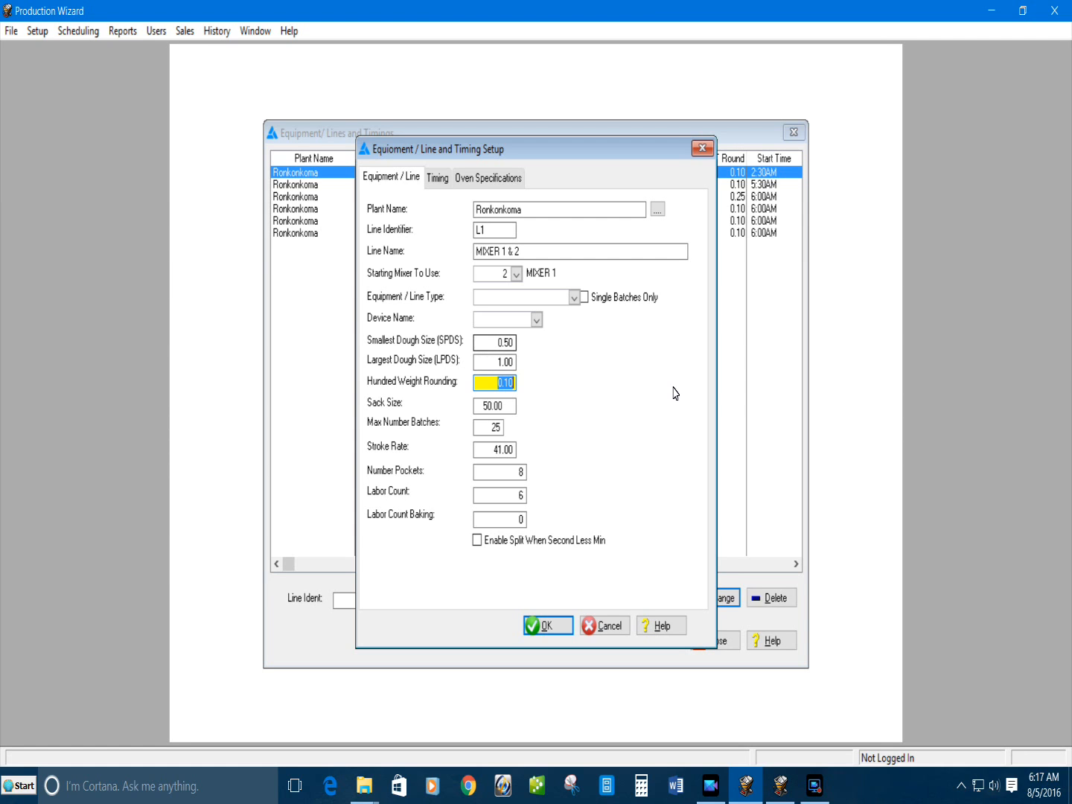
{"action": "key", "text": "shift+Tab"}
{"action": "key", "text": "shift+Tab"}
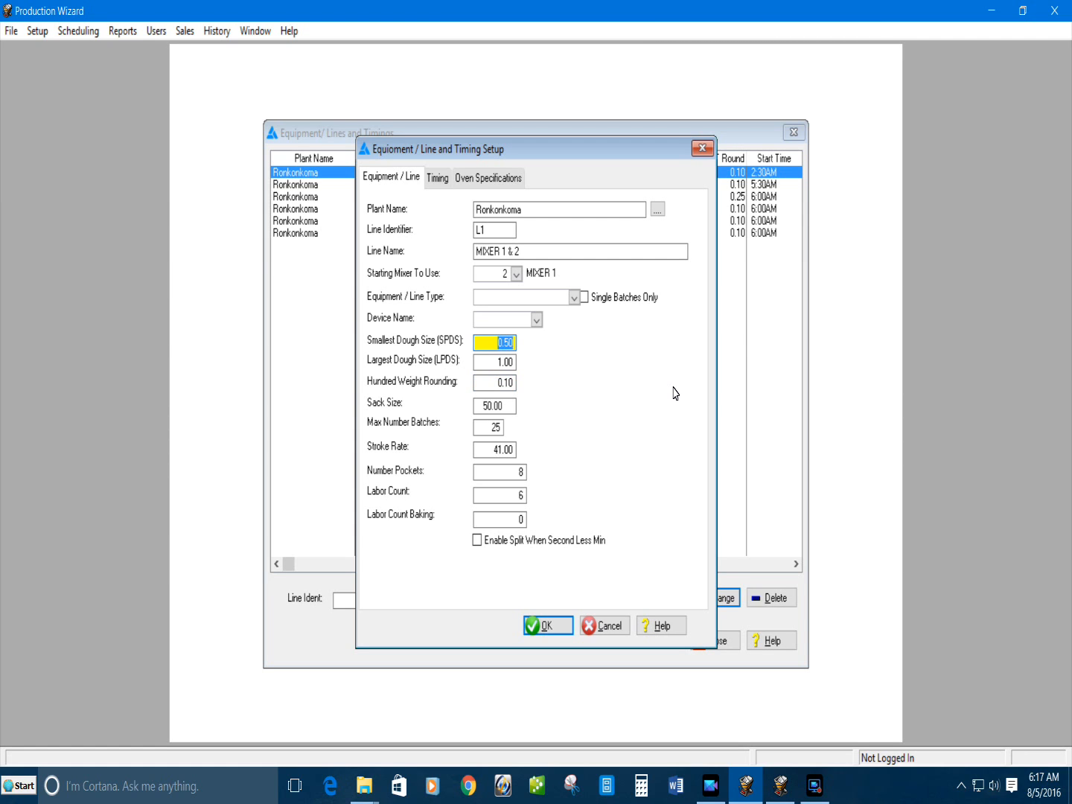
{"action": "key", "text": "Tab"}
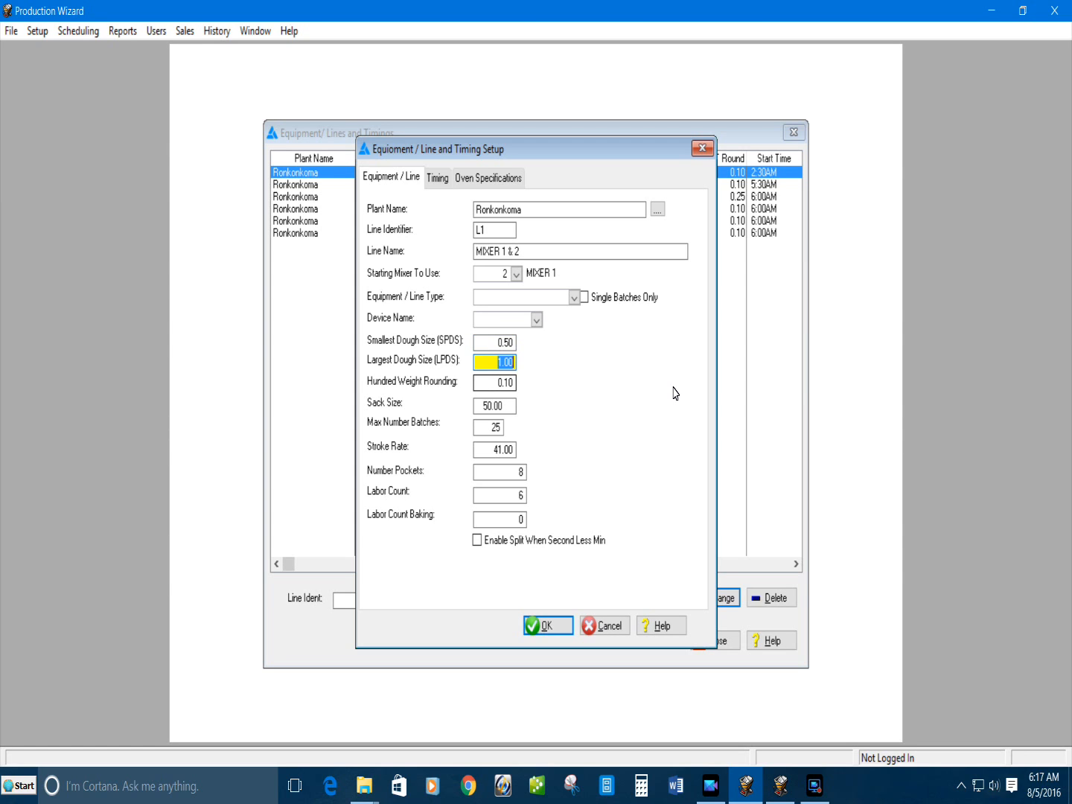
{"action": "key", "text": "Tab"}
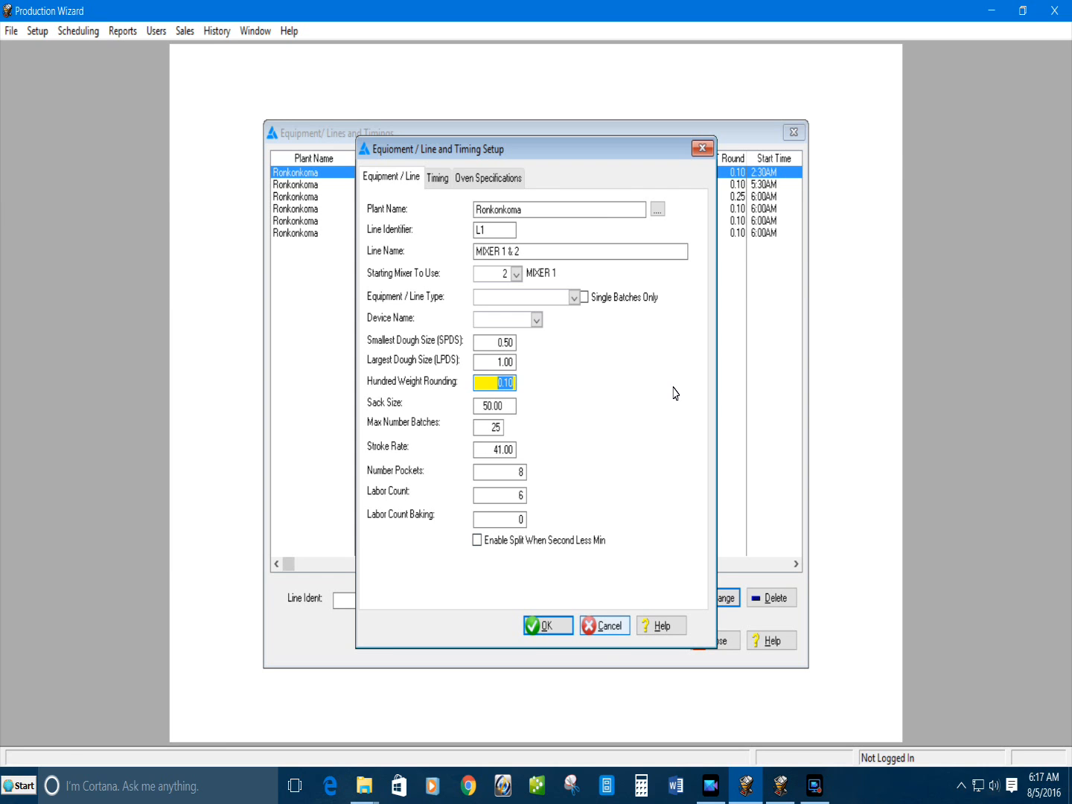
{"action": "key", "text": "Escape"}
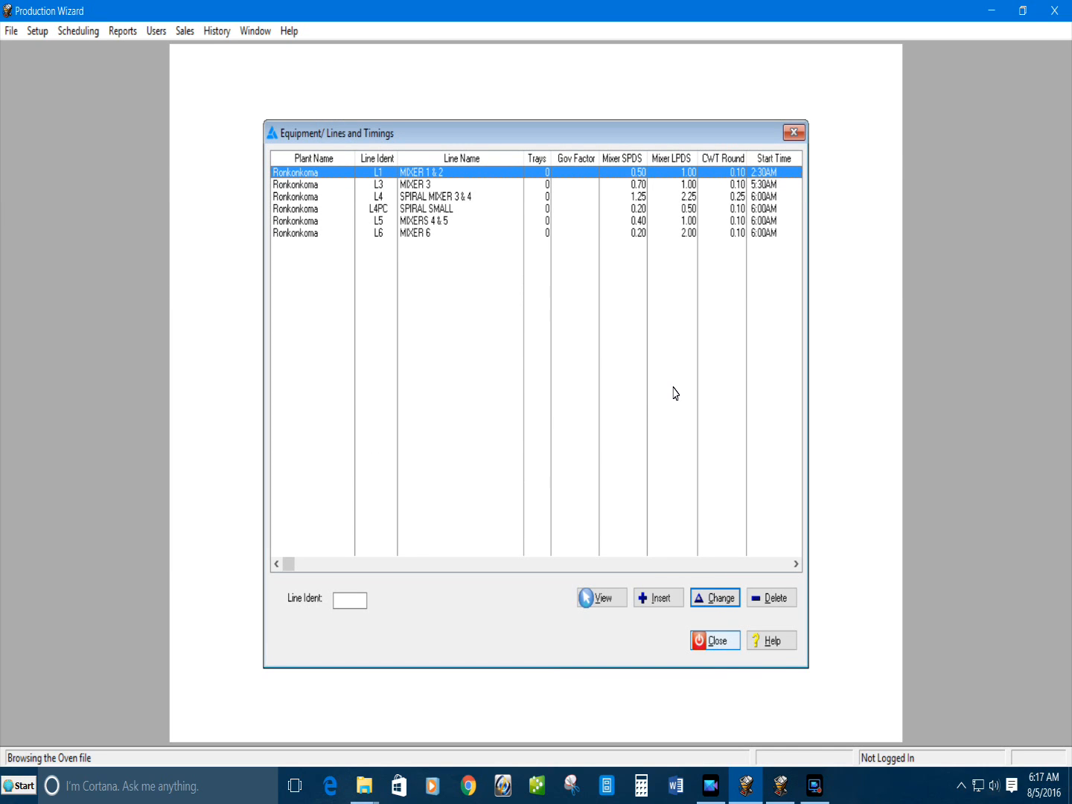
{"action": "key", "text": "Escape"}
- Open the Variety Maintenance list
{"action": "key", "text": "alt"}
{"action": "key", "text": "Right"}
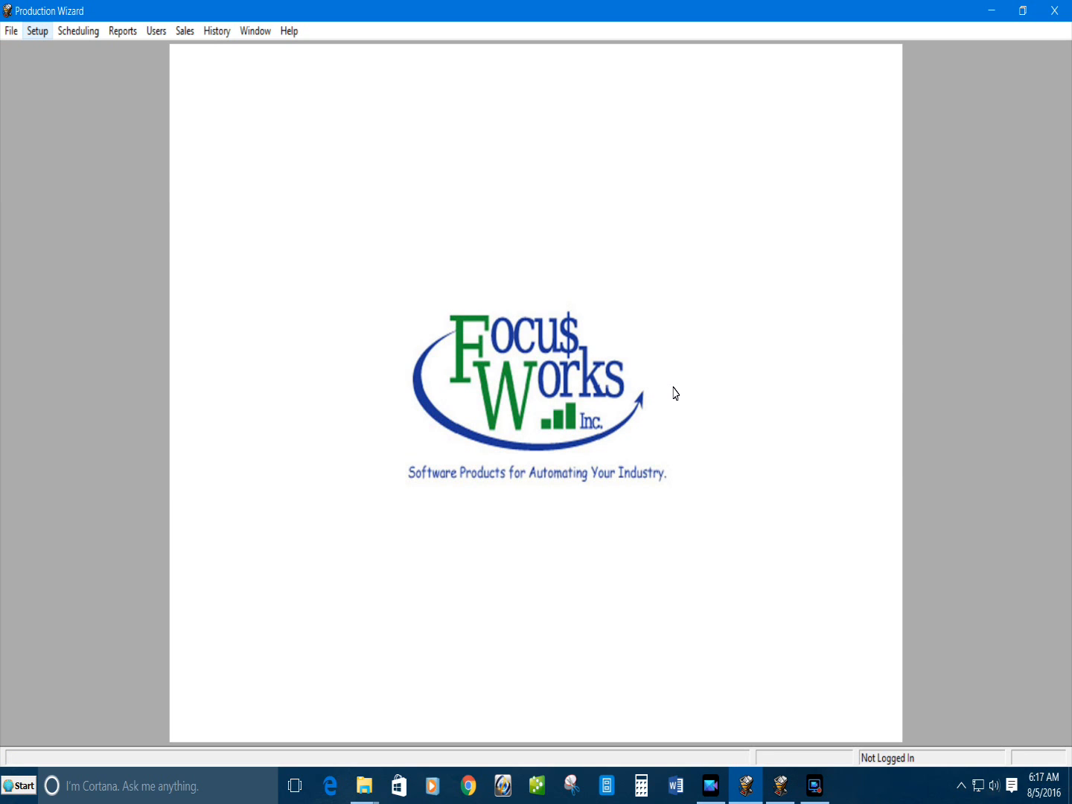
{"action": "key", "text": "Down"}
{"action": "key", "text": "Down"}
{"action": "key", "text": "Down"}
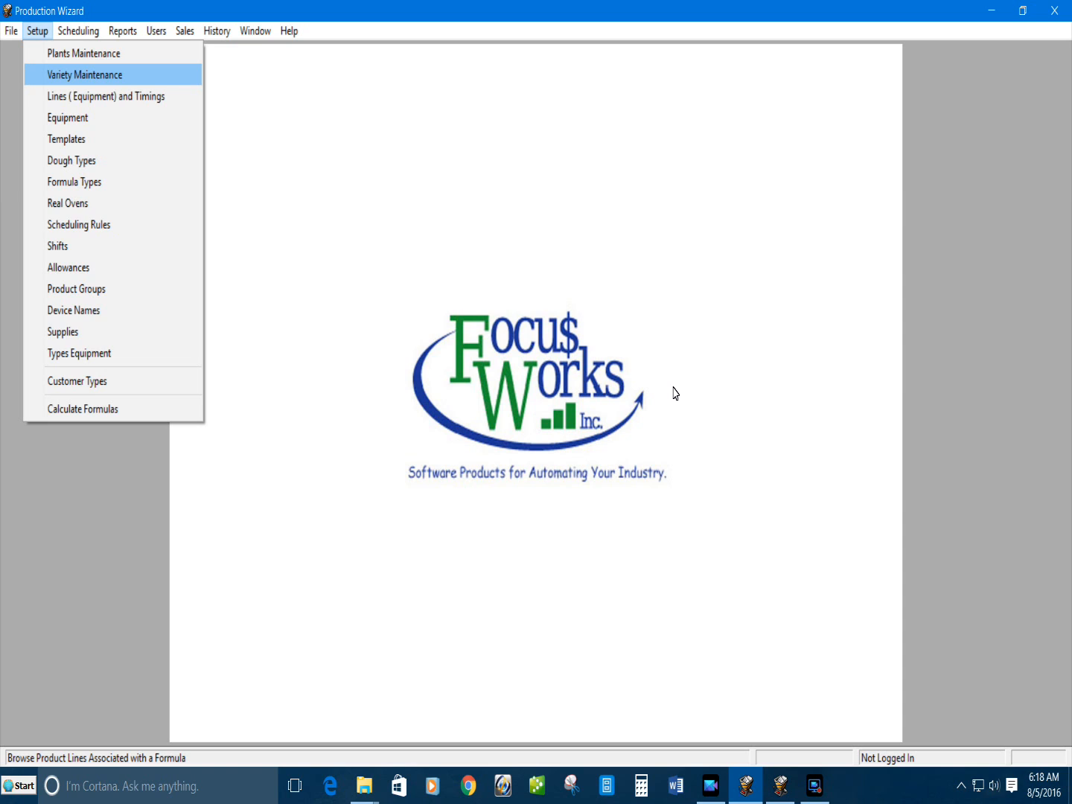
{"action": "key", "text": "Return"}
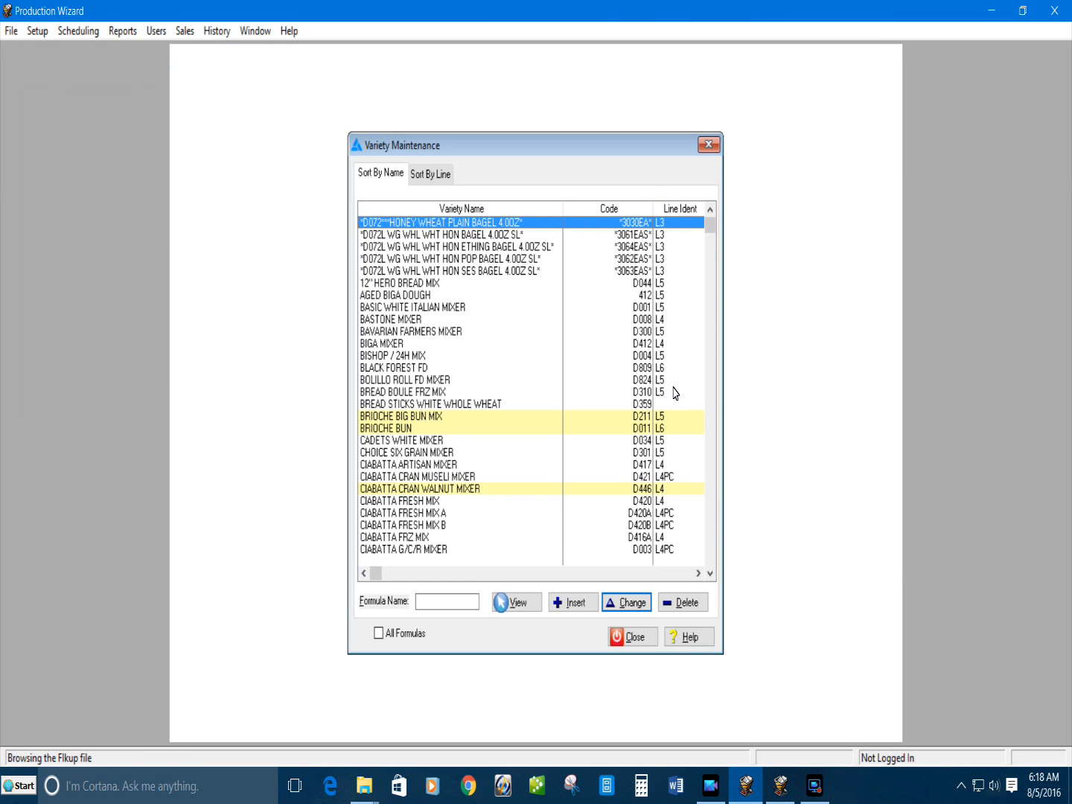
- Find the variety D001 10 OZ ITALIAN 12 OZ in the list and open its setup
{"action": "key", "text": "b"}
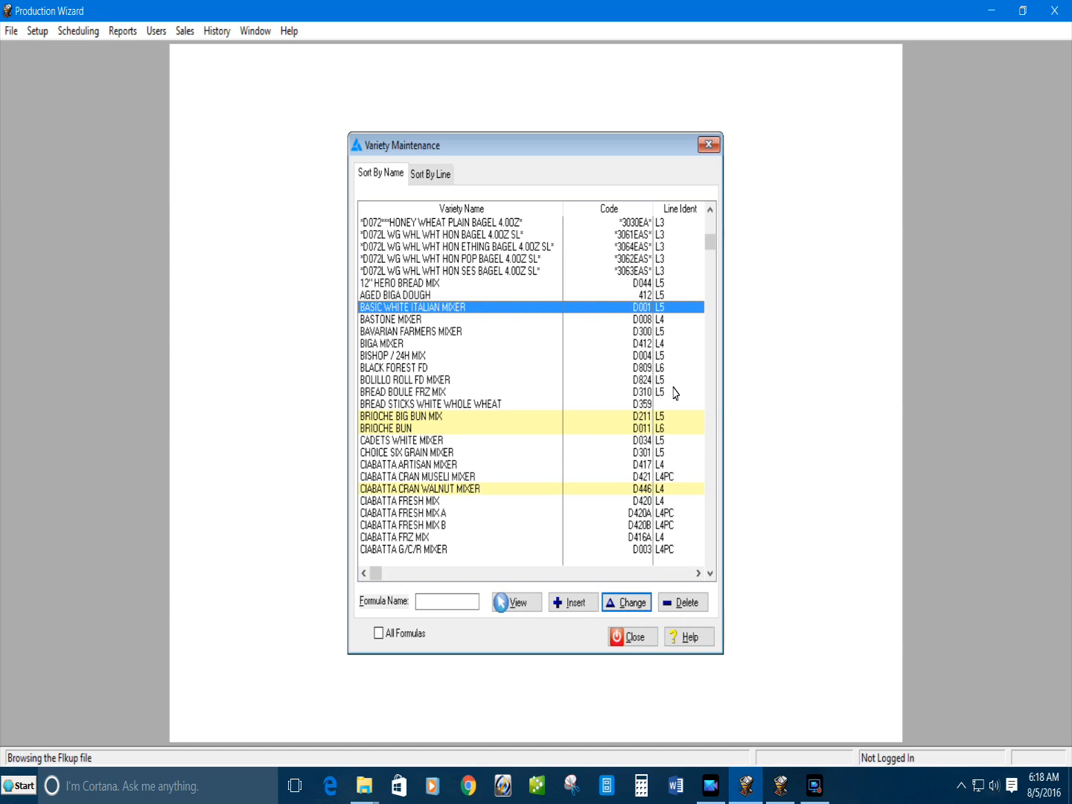
{"action": "key", "text": "Page_Down"}
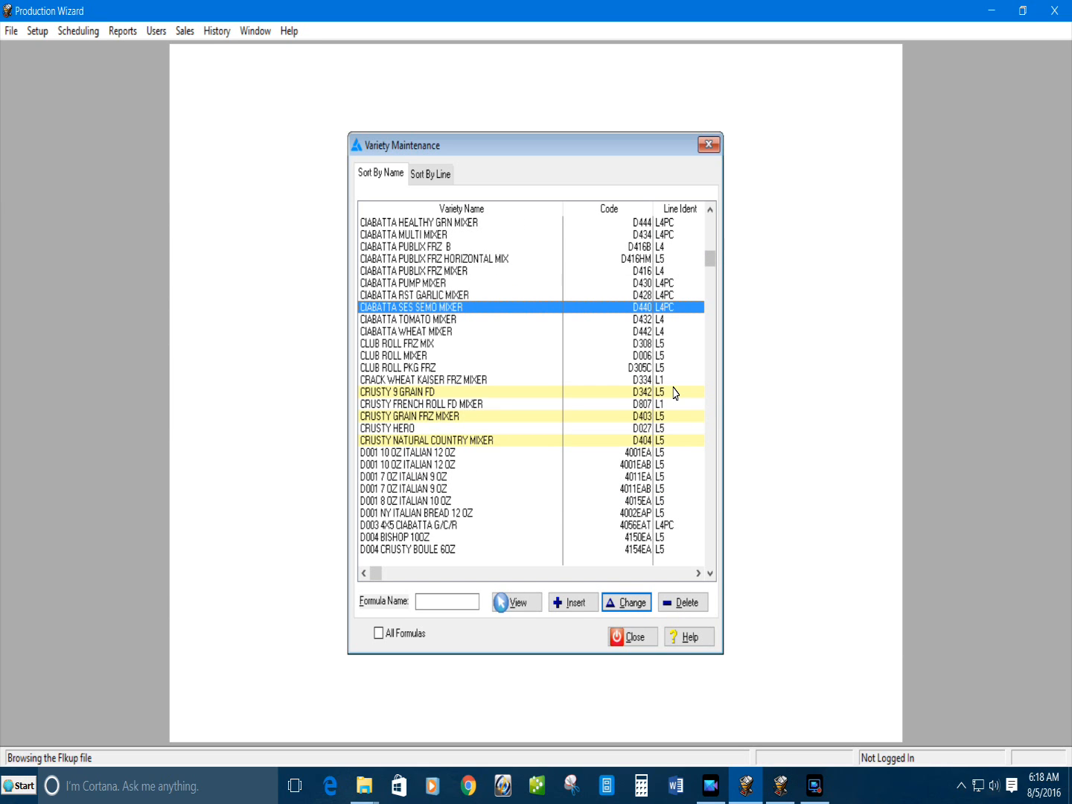
{"action": "key", "text": "d"}
{"action": "key", "text": "Return"}
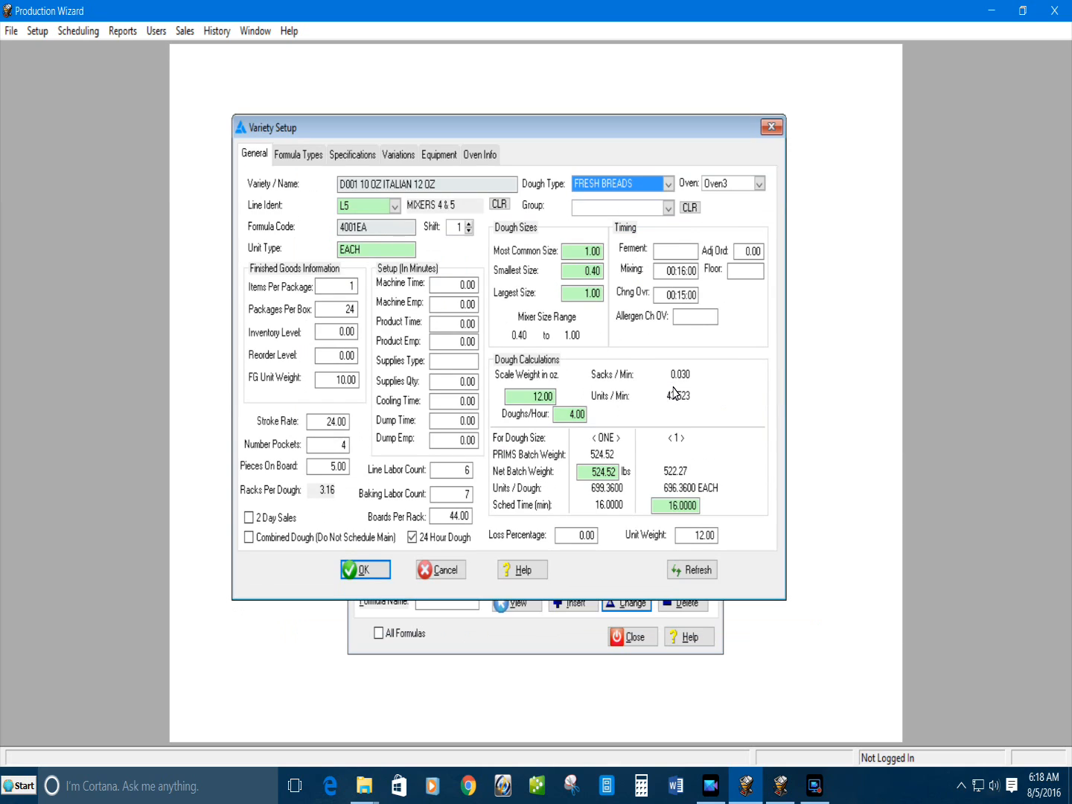
- Review the variety's largest, smallest and most common dough sizes
{"action": "key", "text": "Tab"}
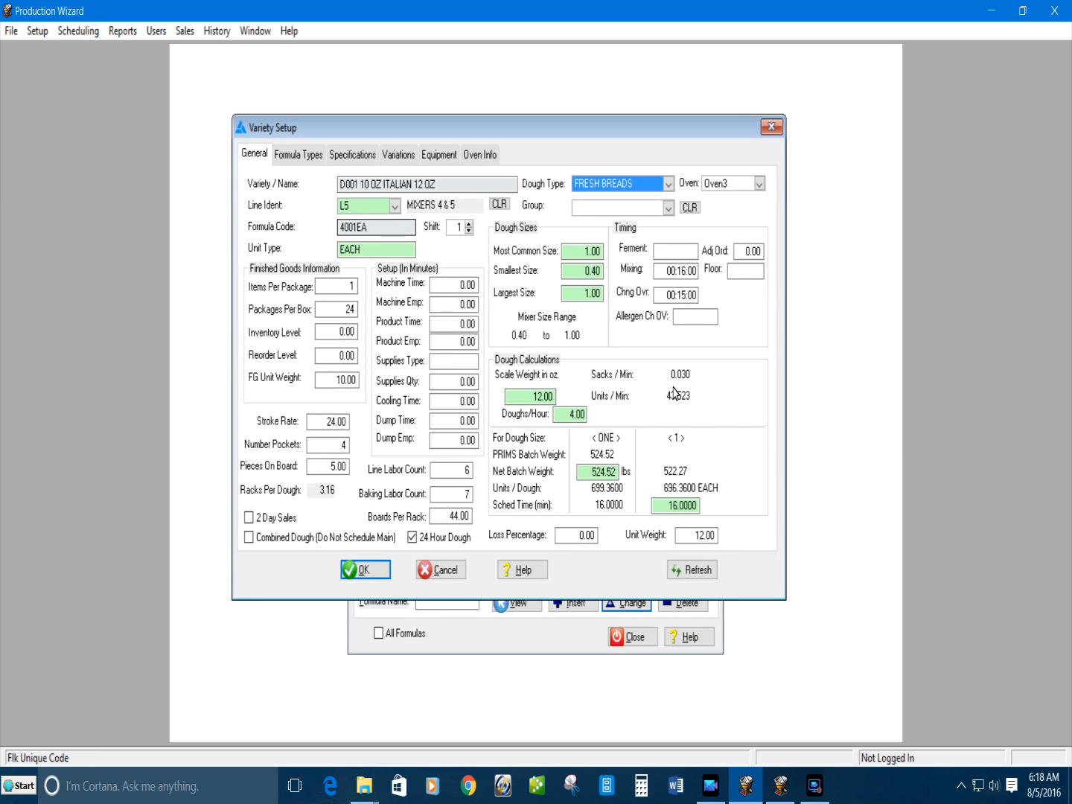
{"action": "key", "text": "Tab"}
{"action": "key", "text": "Tab"}
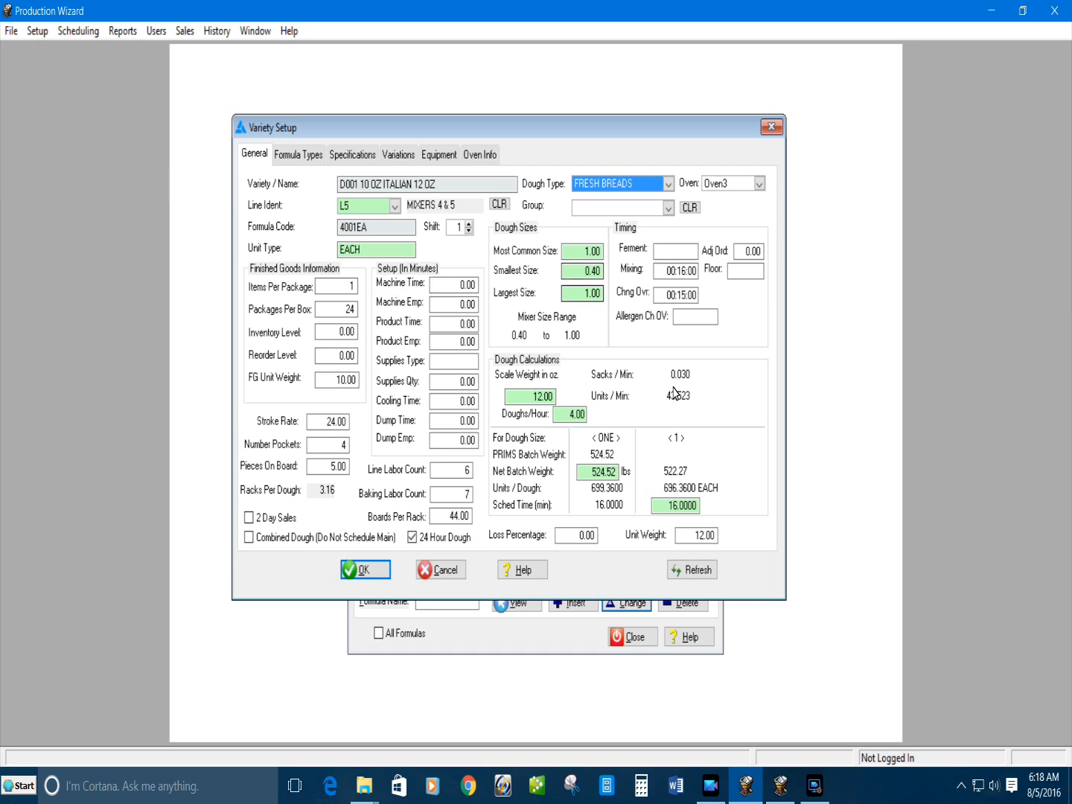
{"action": "left_click", "coordinate": [583, 271]}
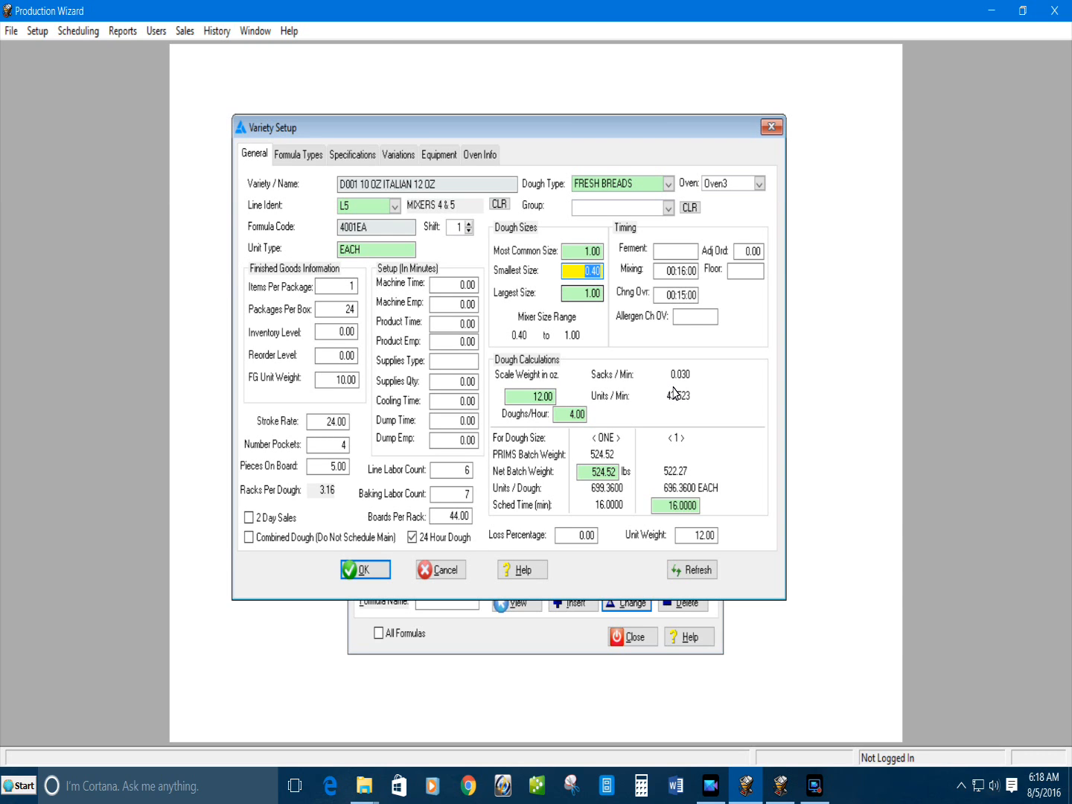
{"action": "left_click", "coordinate": [583, 252]}
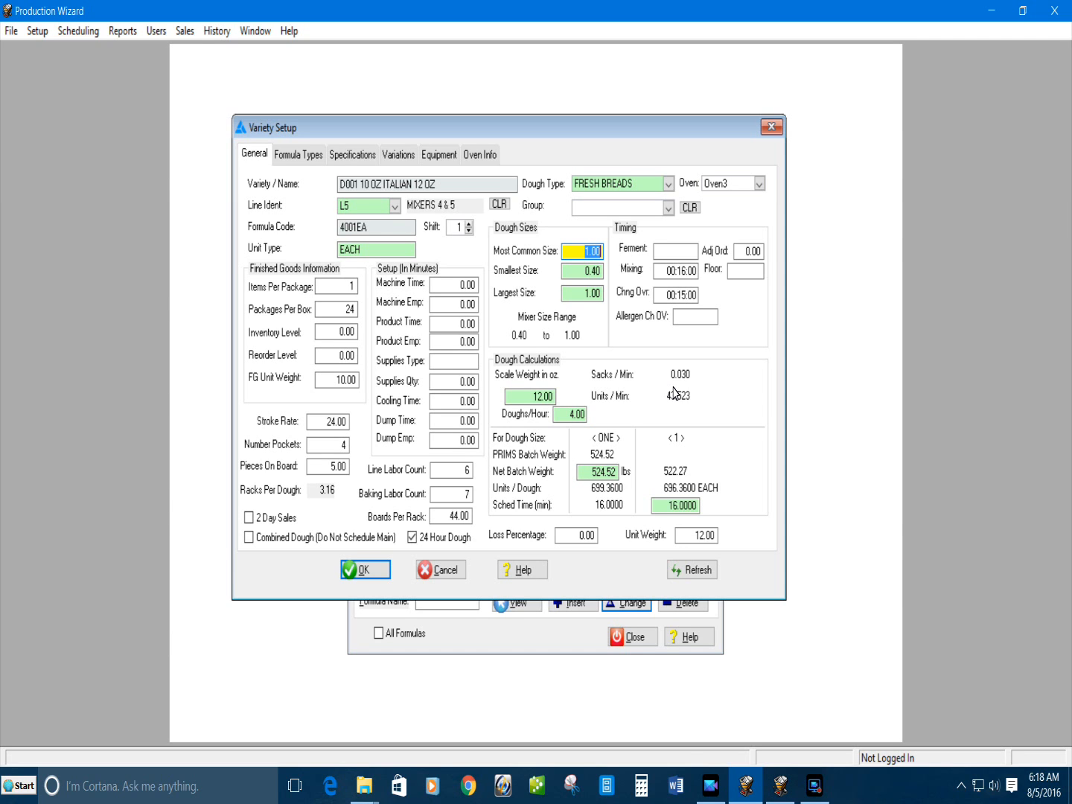
- Review the variety's dough calculations: scale weight, net batch weight and scheduled time in minutes
{"action": "key", "text": "Tab"}
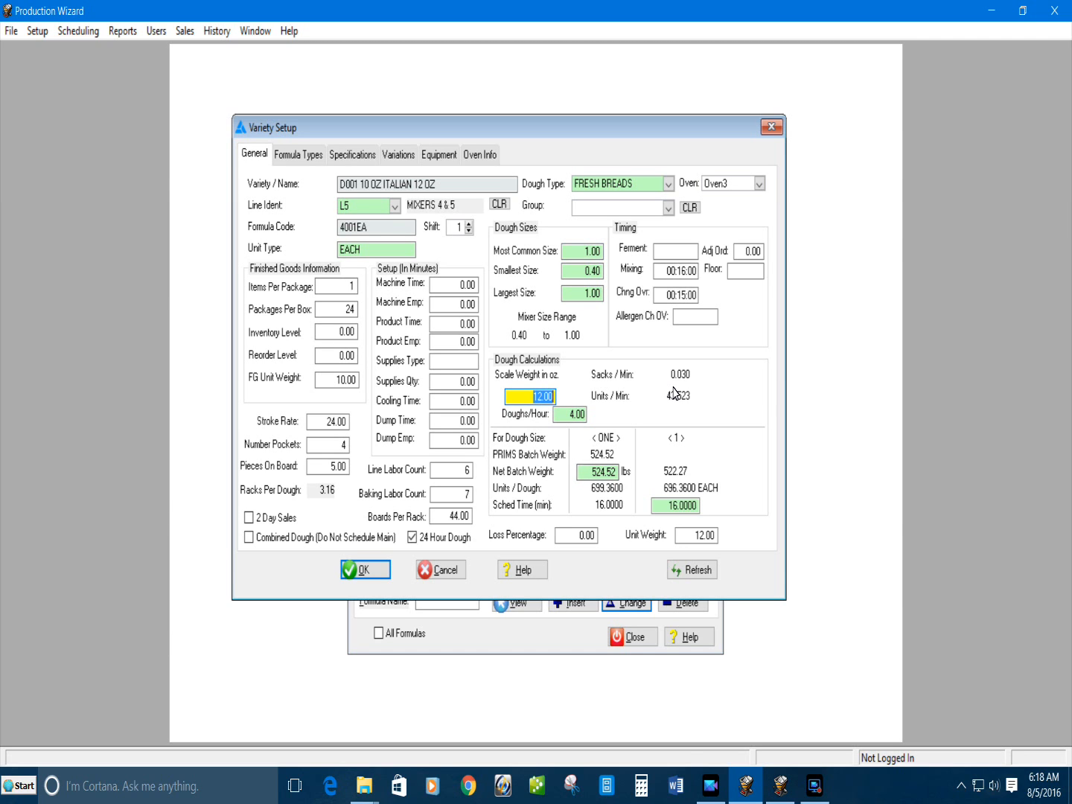
{"action": "key", "text": "Tab"}
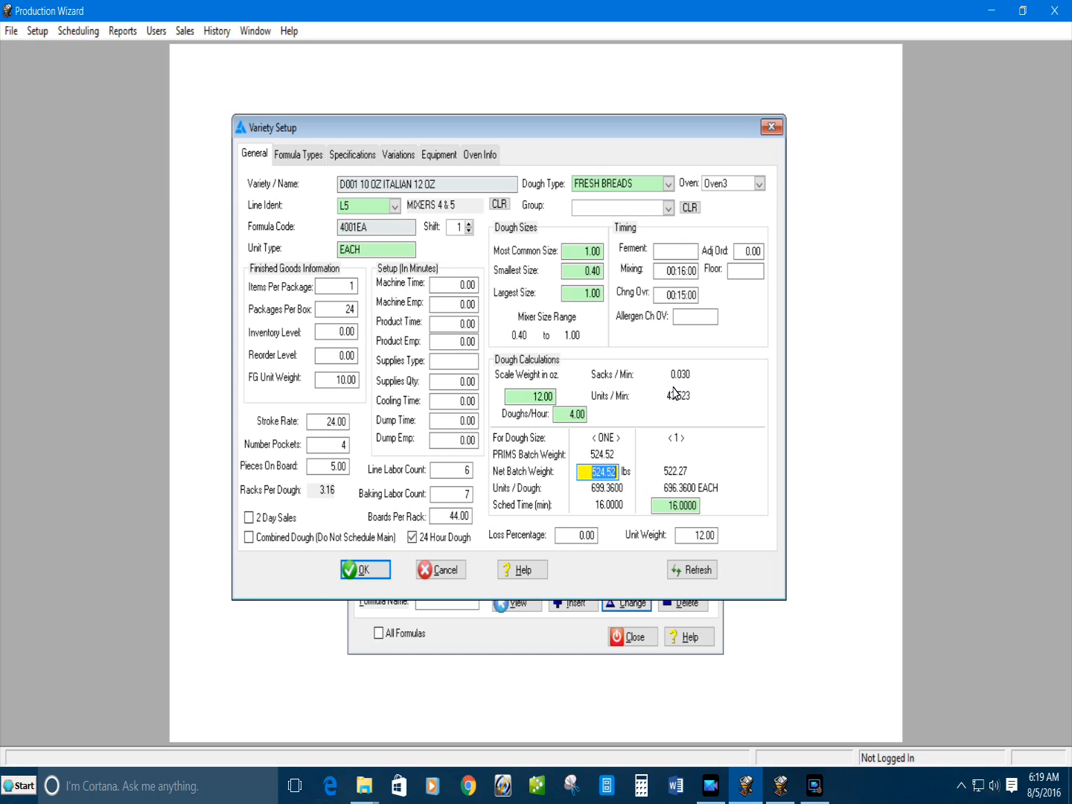
{"action": "key", "text": "Tab"}
{"action": "key", "text": "shift+Right"}
{"action": "key", "text": "shift+Right"}
{"action": "key", "text": "shift+Right"}
{"action": "key", "text": "shift+Right"}
{"action": "key", "text": "shift+Right"}
{"action": "key", "text": "shift+Right"}
{"action": "key", "text": "shift+Right"}
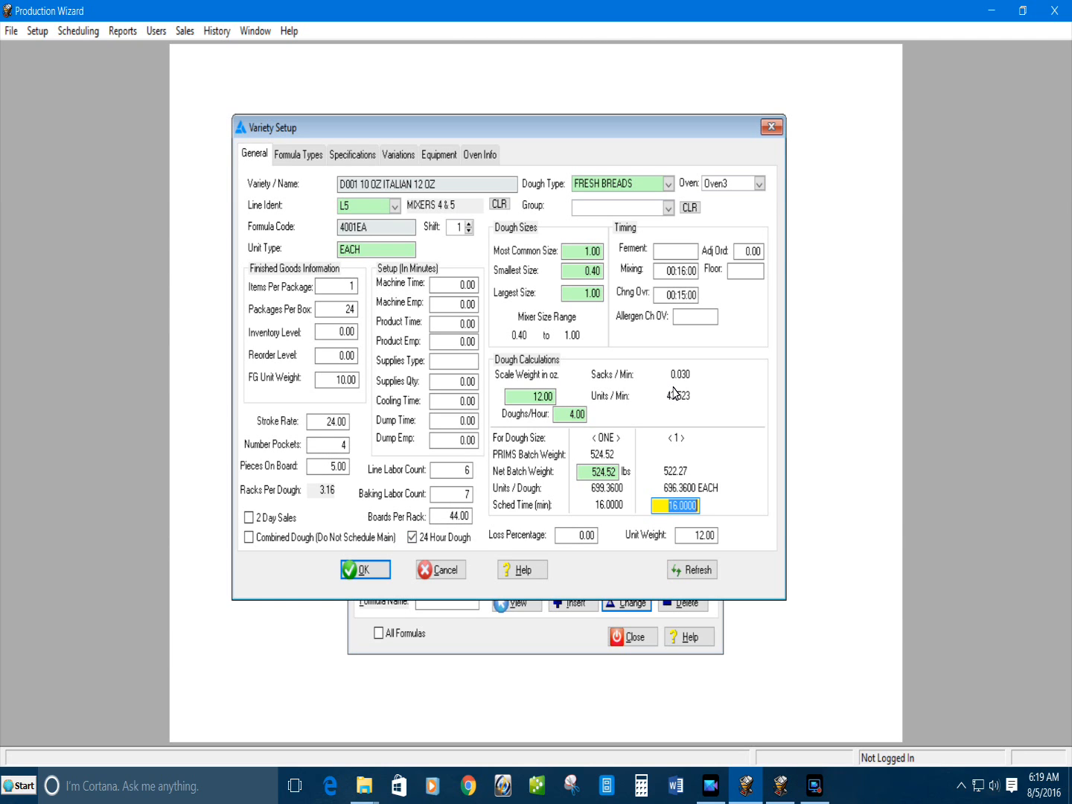
- Review the variety's items per package, packages per box, finished goods unit weight and loss percentage
{"action": "key", "text": "Tab"}
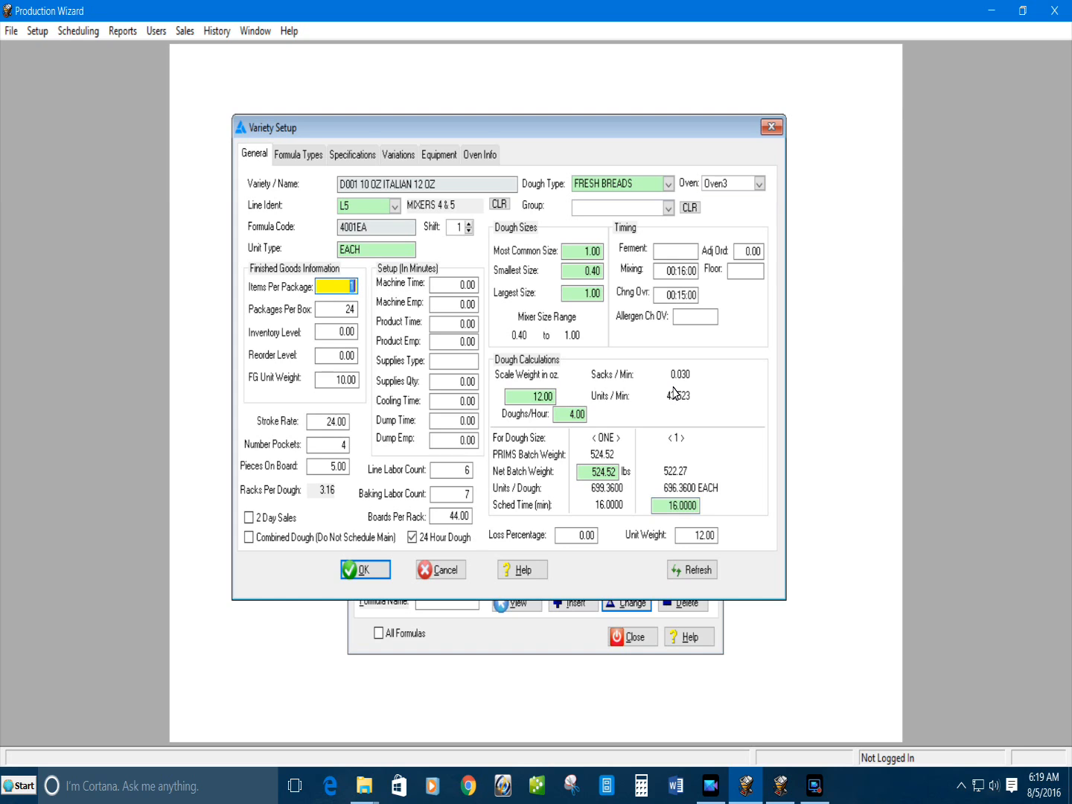
{"action": "key", "text": "Tab"}
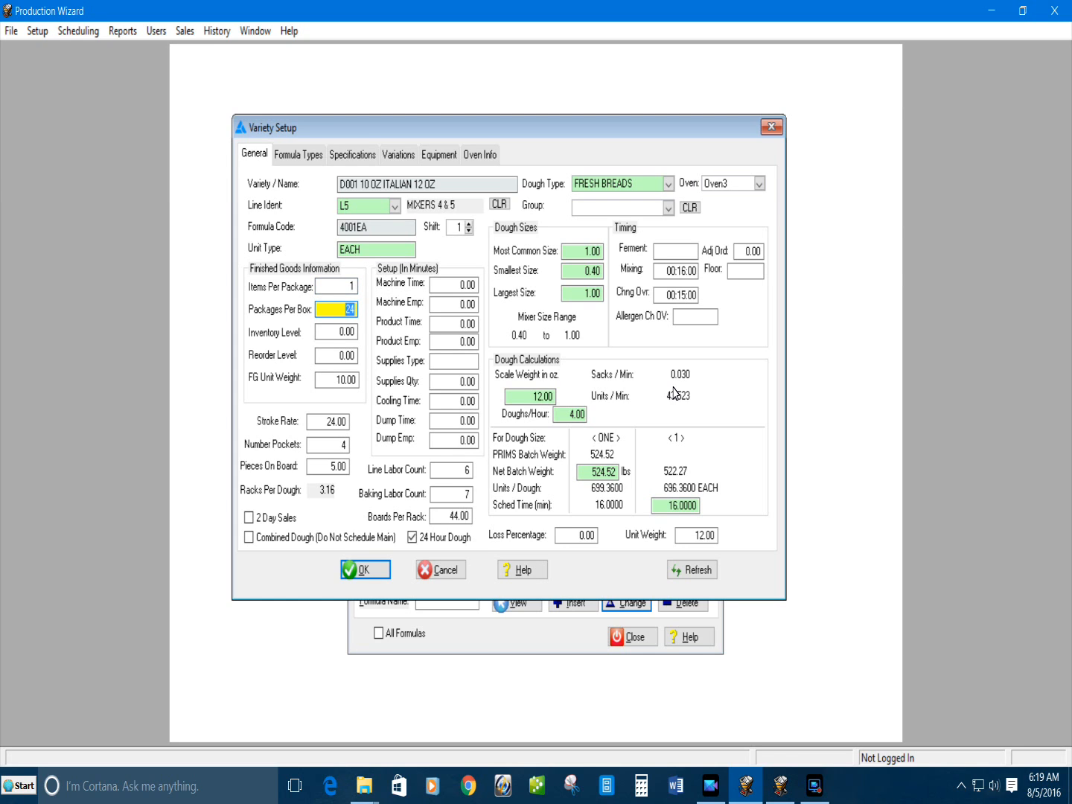
{"action": "key", "text": "Tab"}
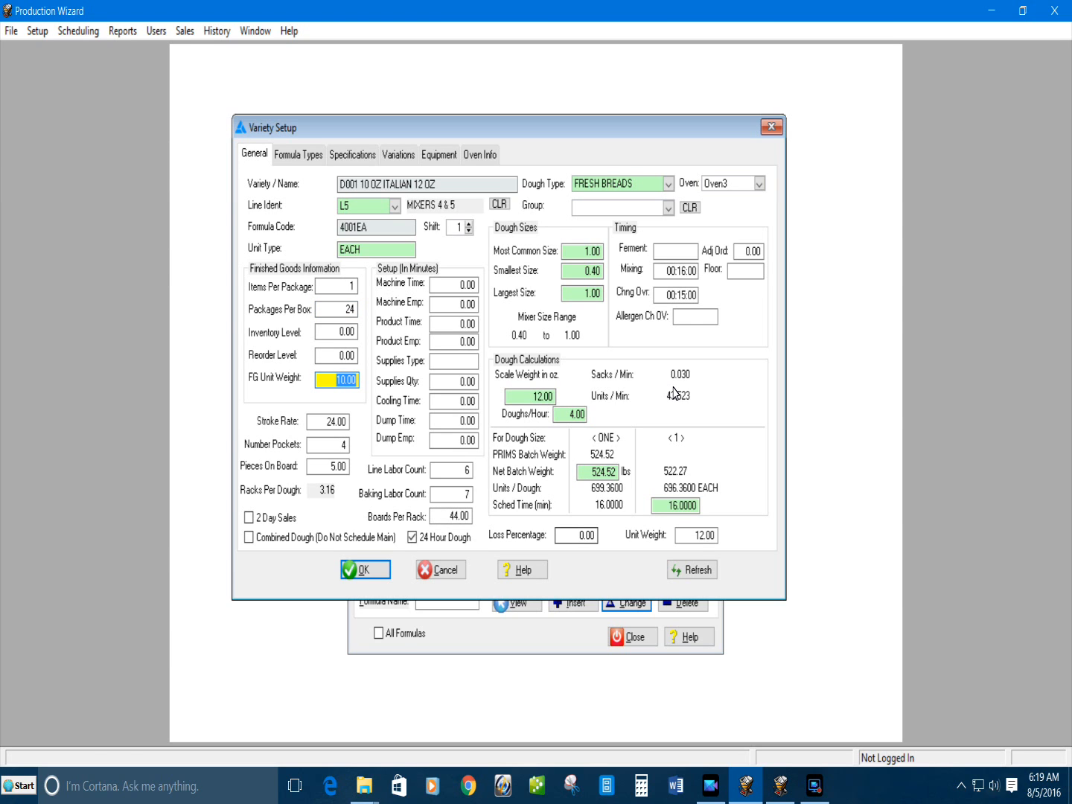
{"action": "key", "text": "Tab"}
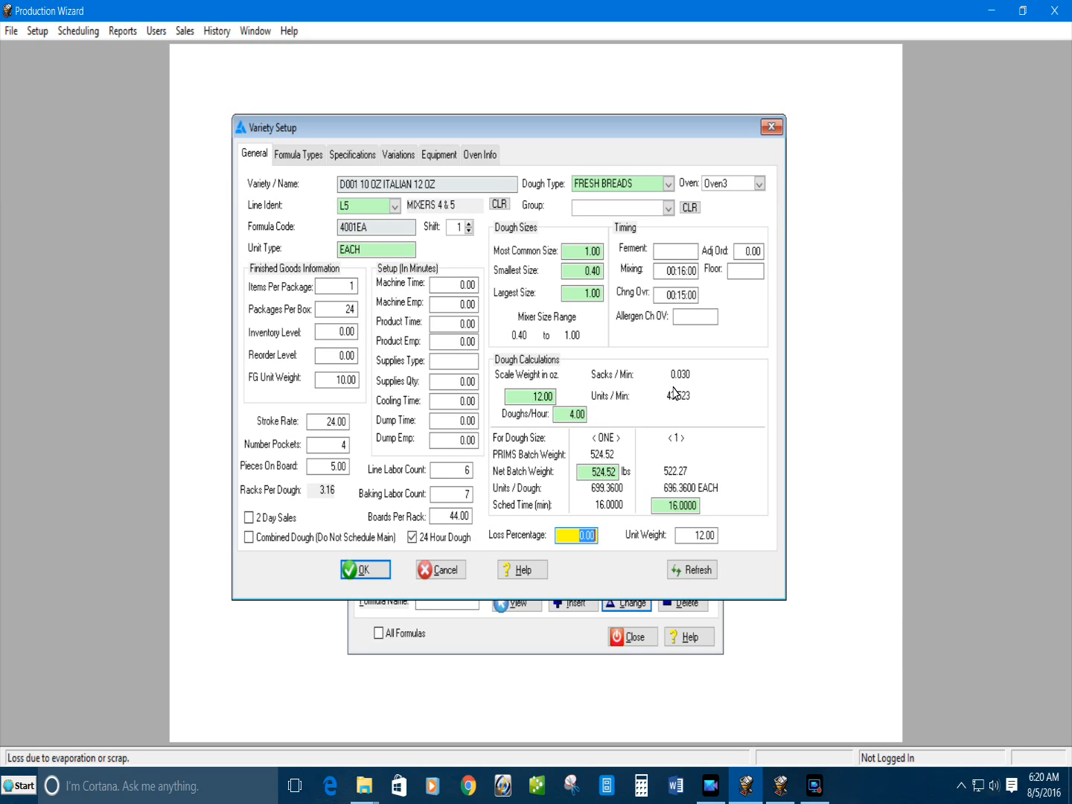
- Review the variety's mixing, changeover and allergen changeover times, and close the setup and variety list without saving
{"action": "key", "text": "Tab"}
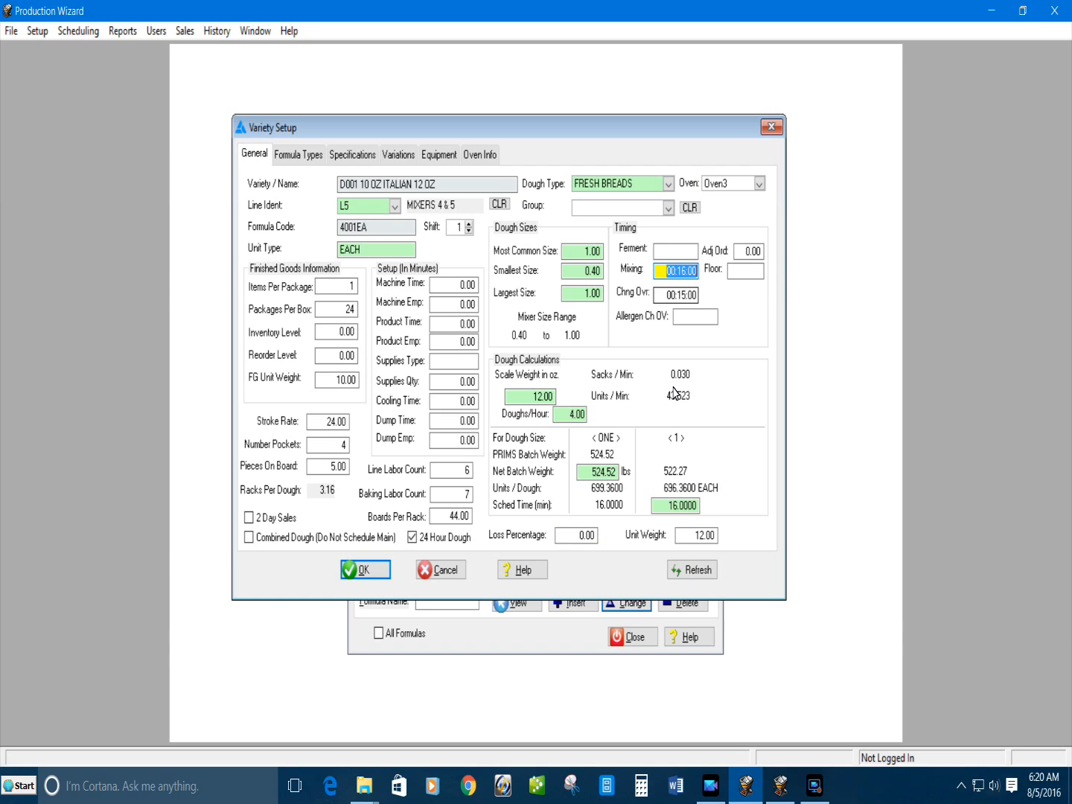
{"action": "key", "text": "Tab"}
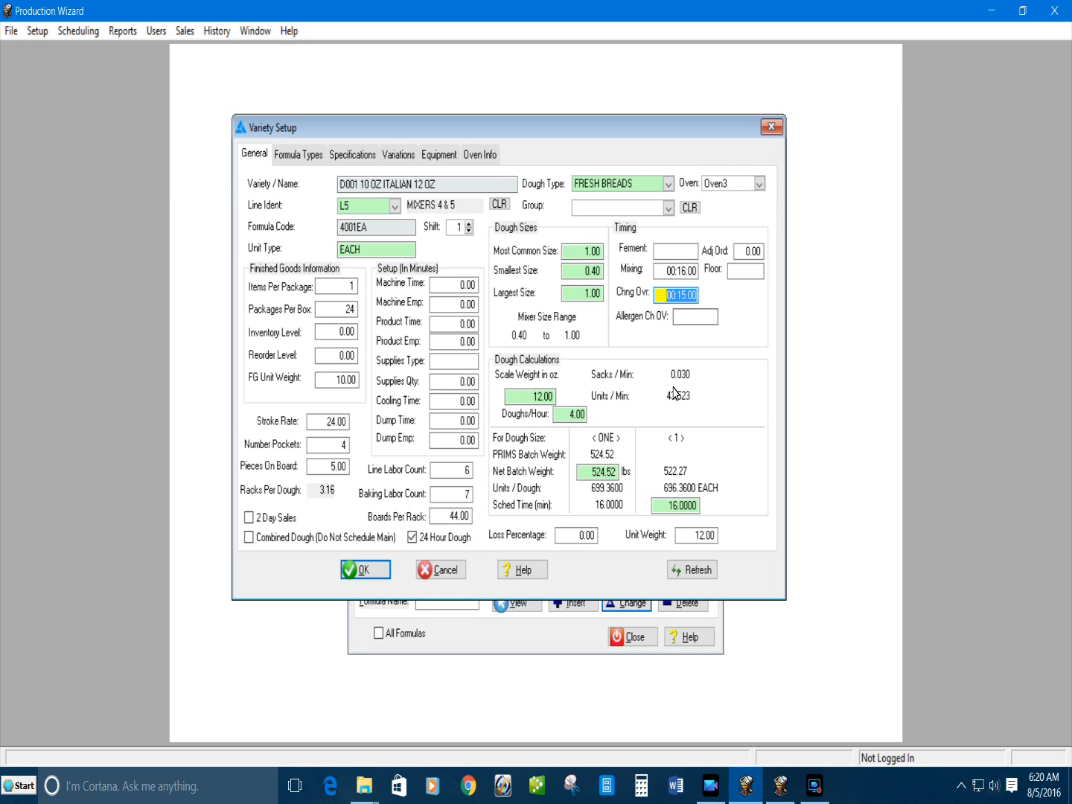
{"action": "key", "text": "Tab"}
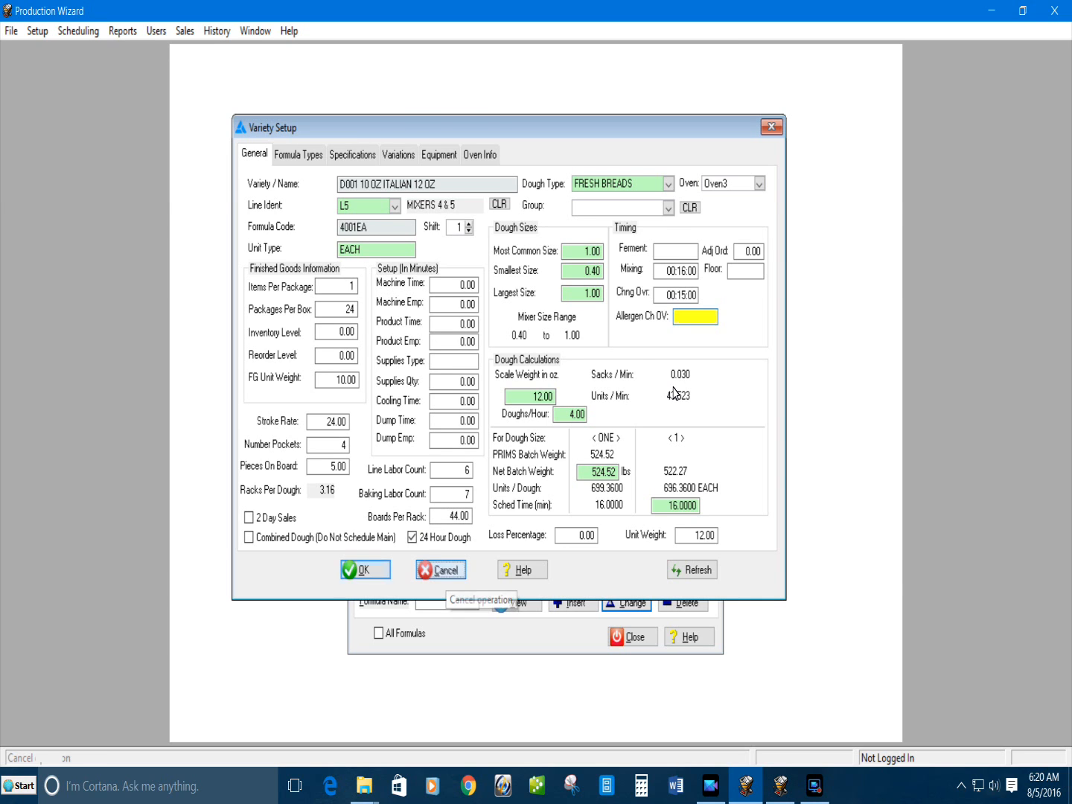
{"action": "left_click", "coordinate": [442, 569]}
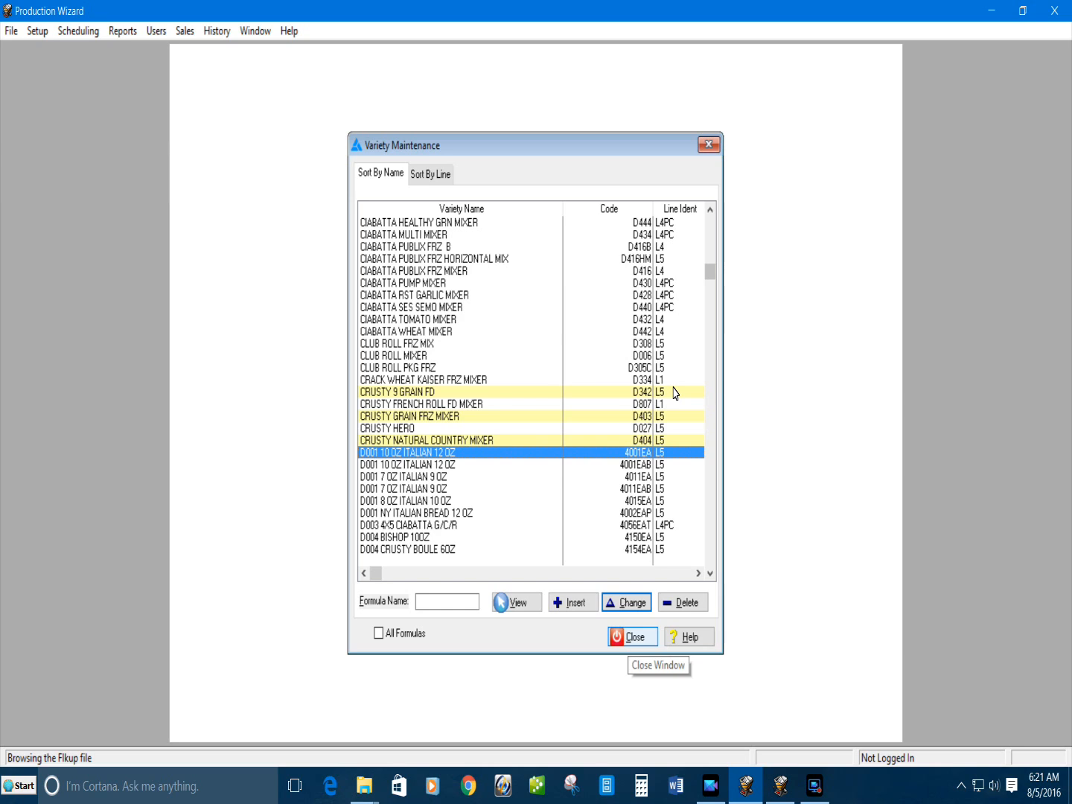
{"action": "left_click", "coordinate": [633, 637]}
{"action": "key", "text": "alt+s"}
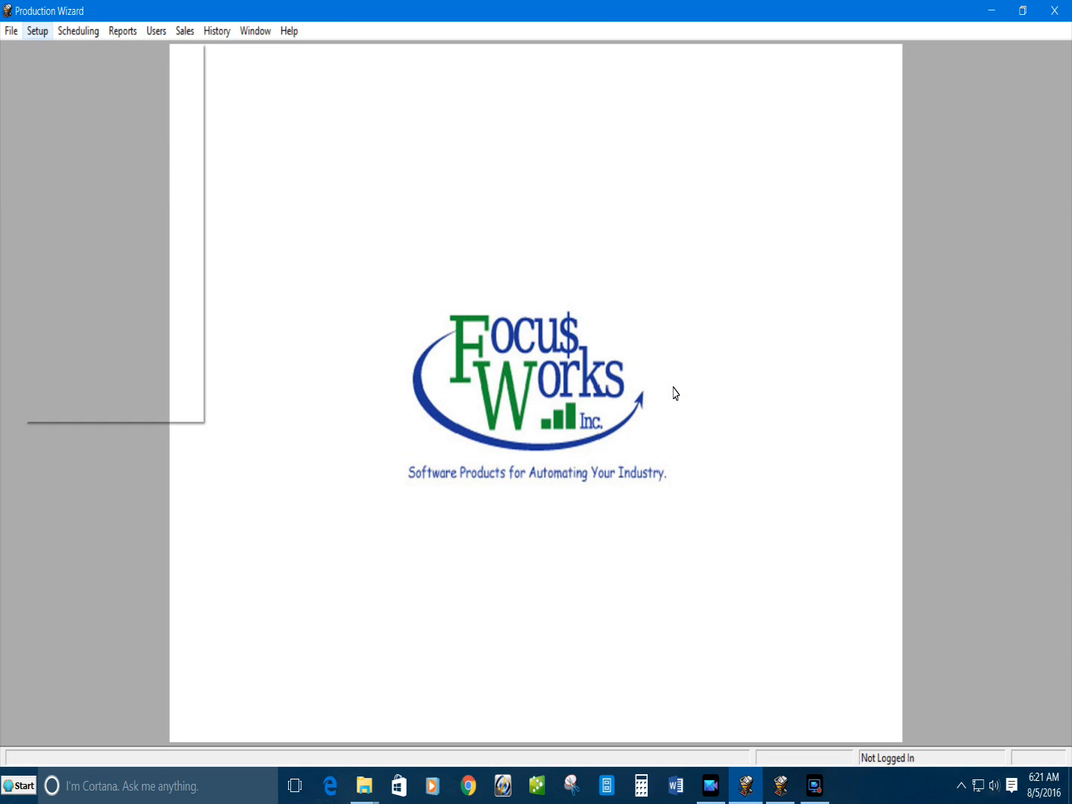
{"action": "key", "text": "Down"}
{"action": "key", "text": "Down"}
{"action": "key", "text": "Down"}
{"action": "key", "text": "Down"}
{"action": "key", "text": "Down"}
{"action": "key", "text": "Down"}
{"action": "key", "text": "Down"}
{"action": "key", "text": "Down"}
{"action": "key", "text": "Down"}
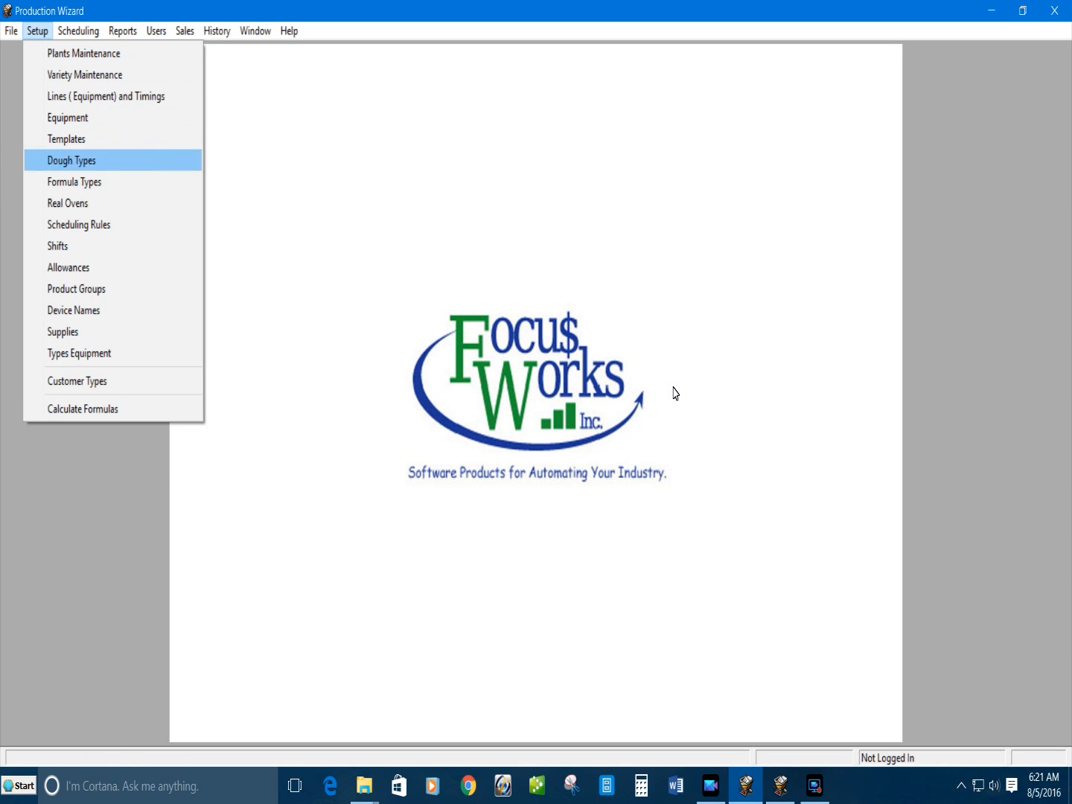
{"action": "key", "text": "Up"}
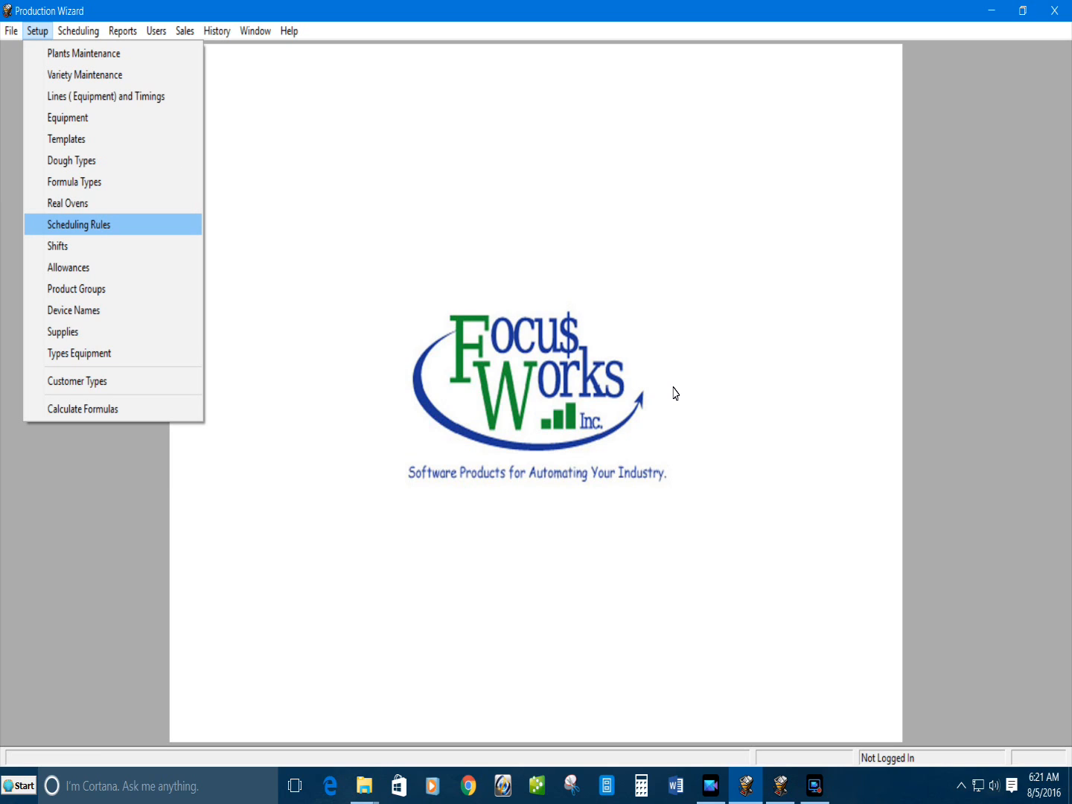
{"action": "key", "text": "Up"}
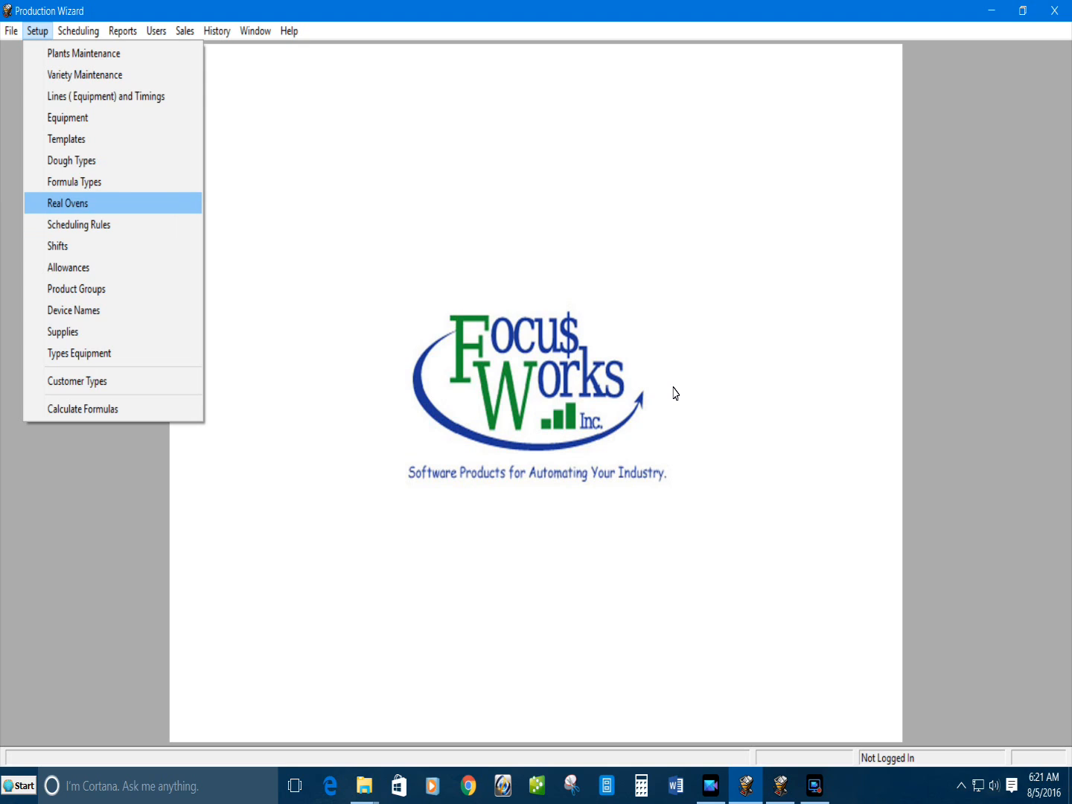
{"action": "key", "text": "Up"}
{"action": "key", "text": "Up"}
{"action": "key", "text": "Up"}
{"action": "key", "text": "Up"}
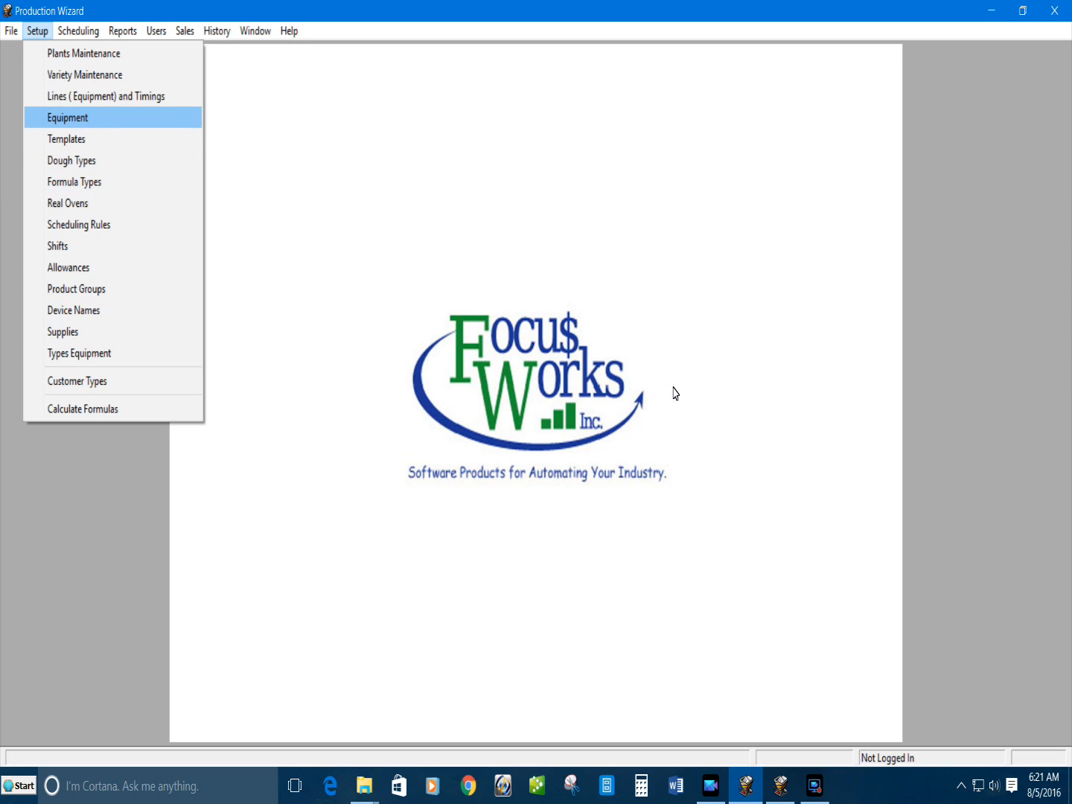
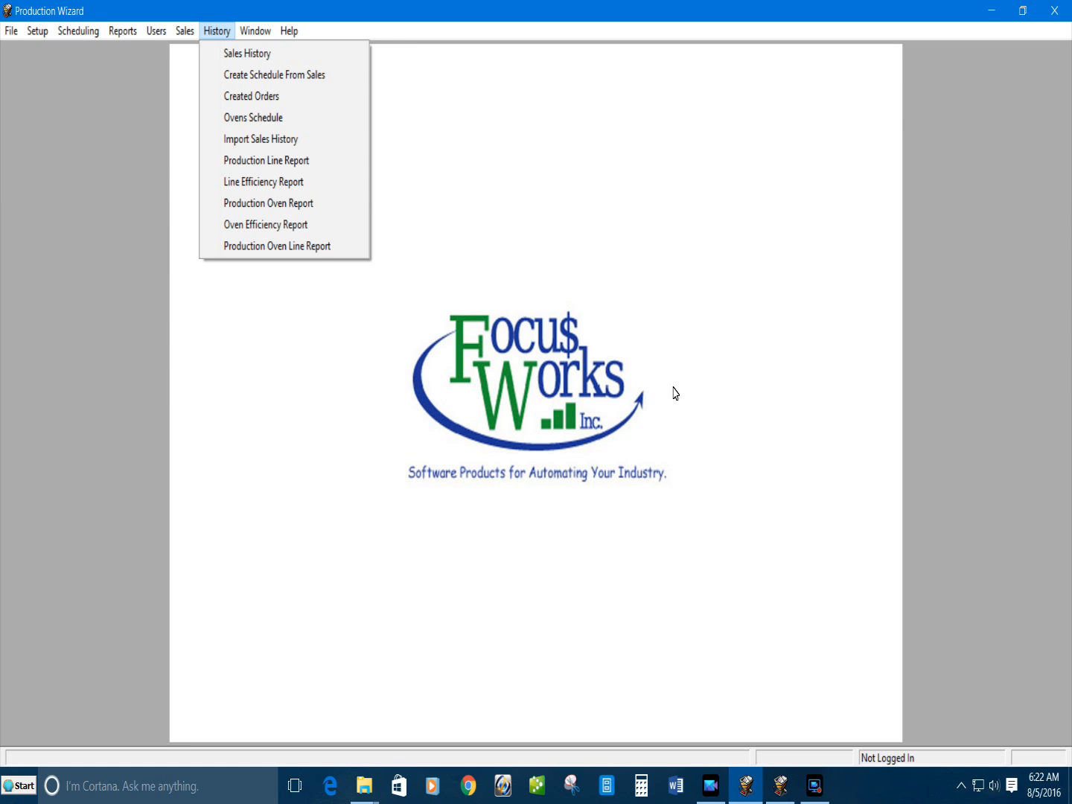
- Open the Sales History list
{"action": "key", "text": "Down"}
{"action": "key", "text": "Return"}
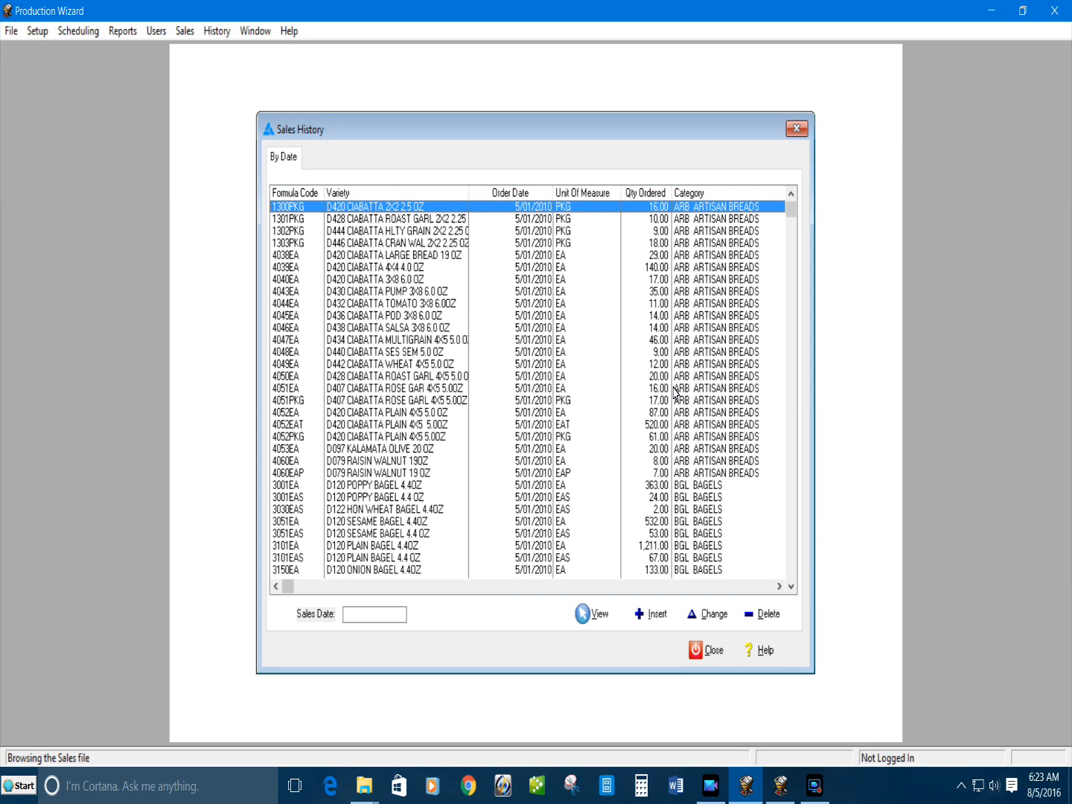
- Close the Sales History list and open Create Schedule From Sales History
{"action": "left_click", "coordinate": [709, 651]}
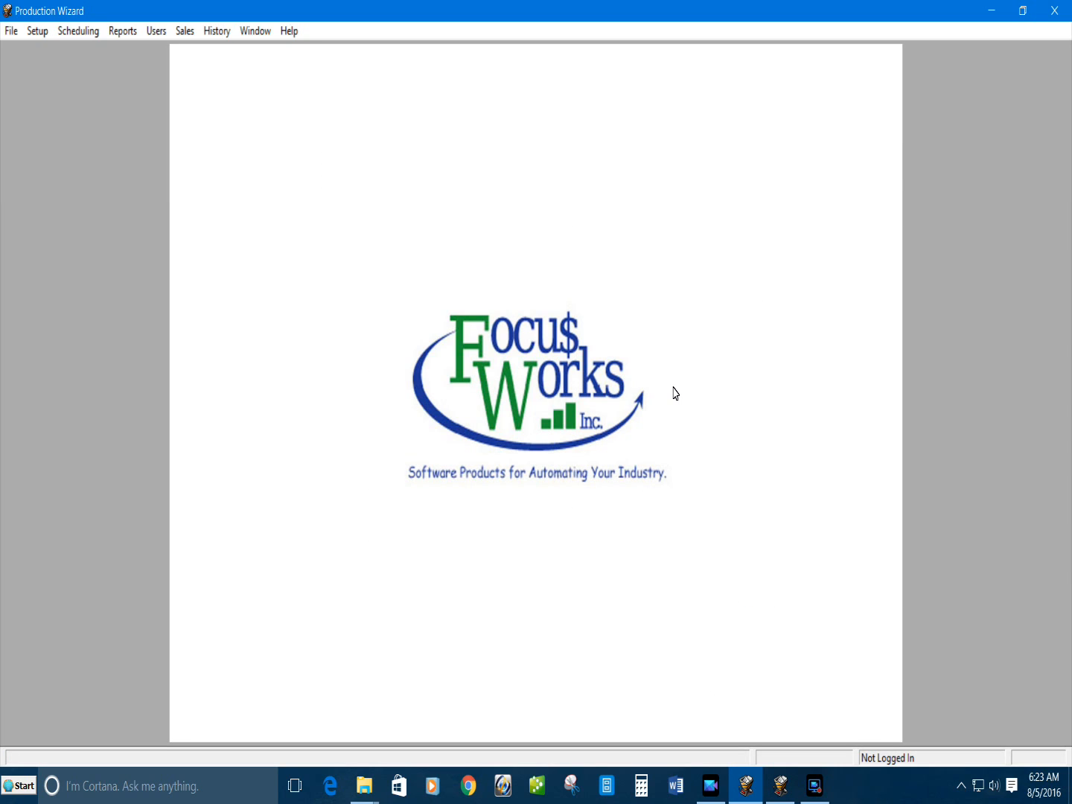
{"action": "left_click", "coordinate": [217, 31]}
{"action": "left_click", "coordinate": [283, 74]}
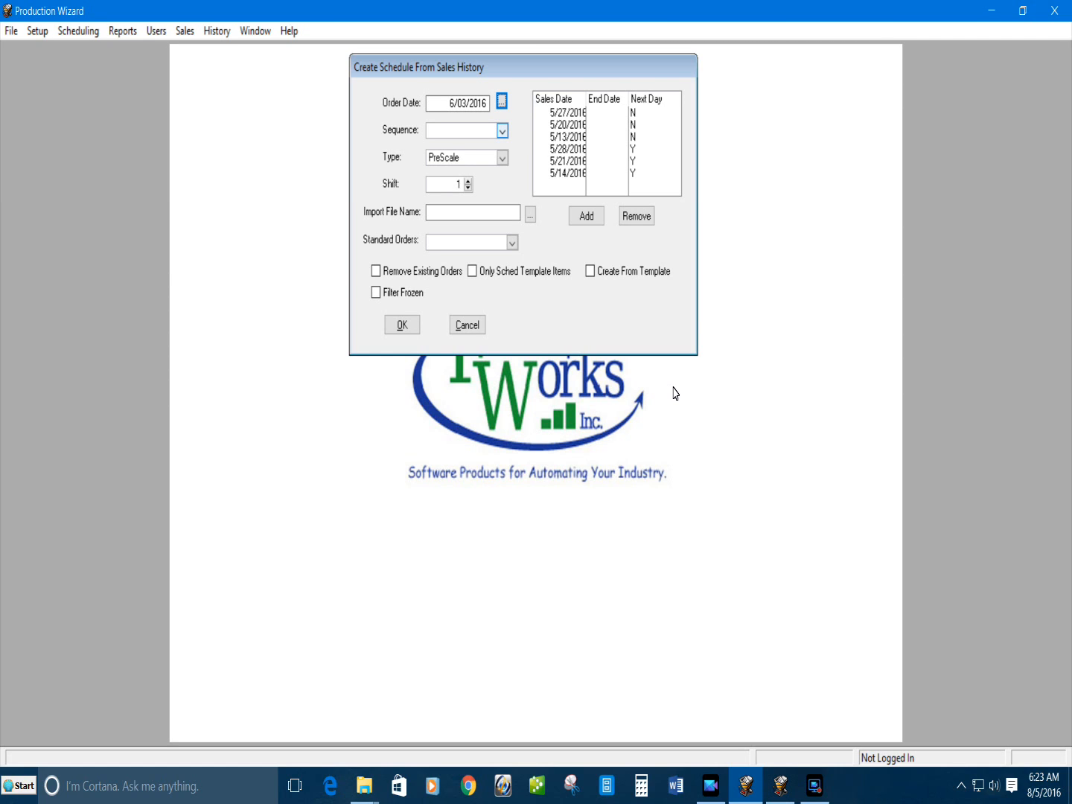
- Review the available Sequence and Type choices, keep the type as PreScale, and cancel the schedule creation
{"action": "left_click", "coordinate": [502, 132]}
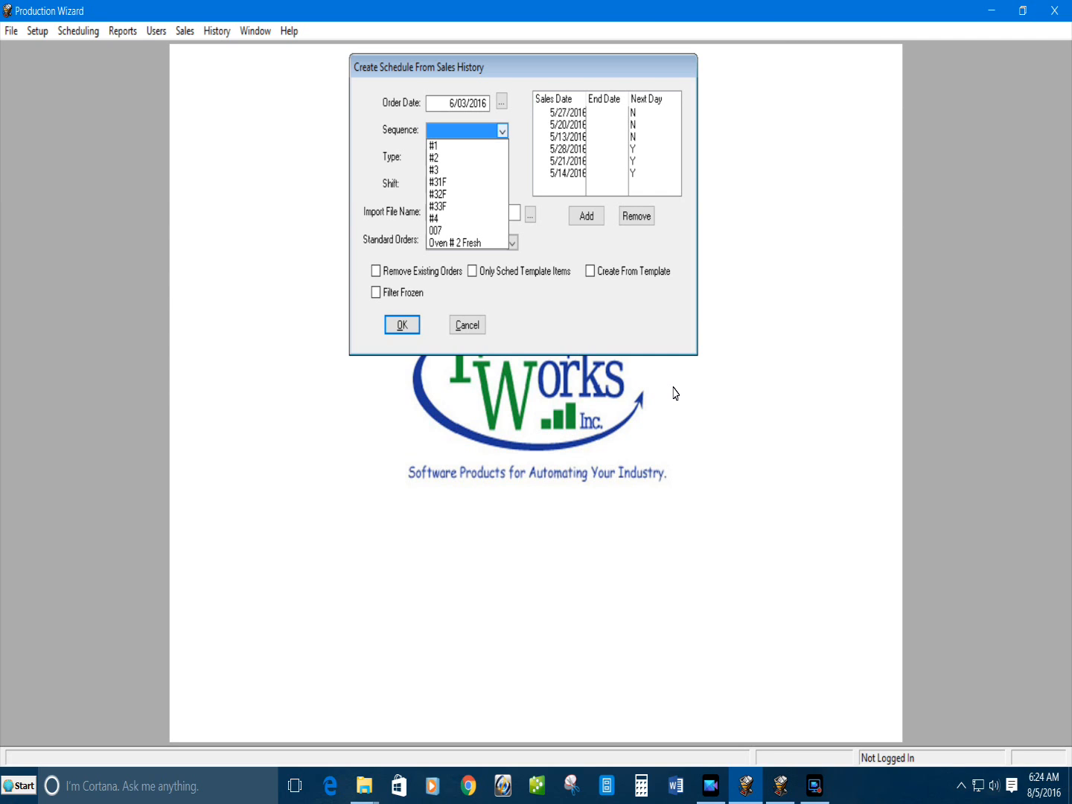
{"action": "left_click", "coordinate": [674, 388]}
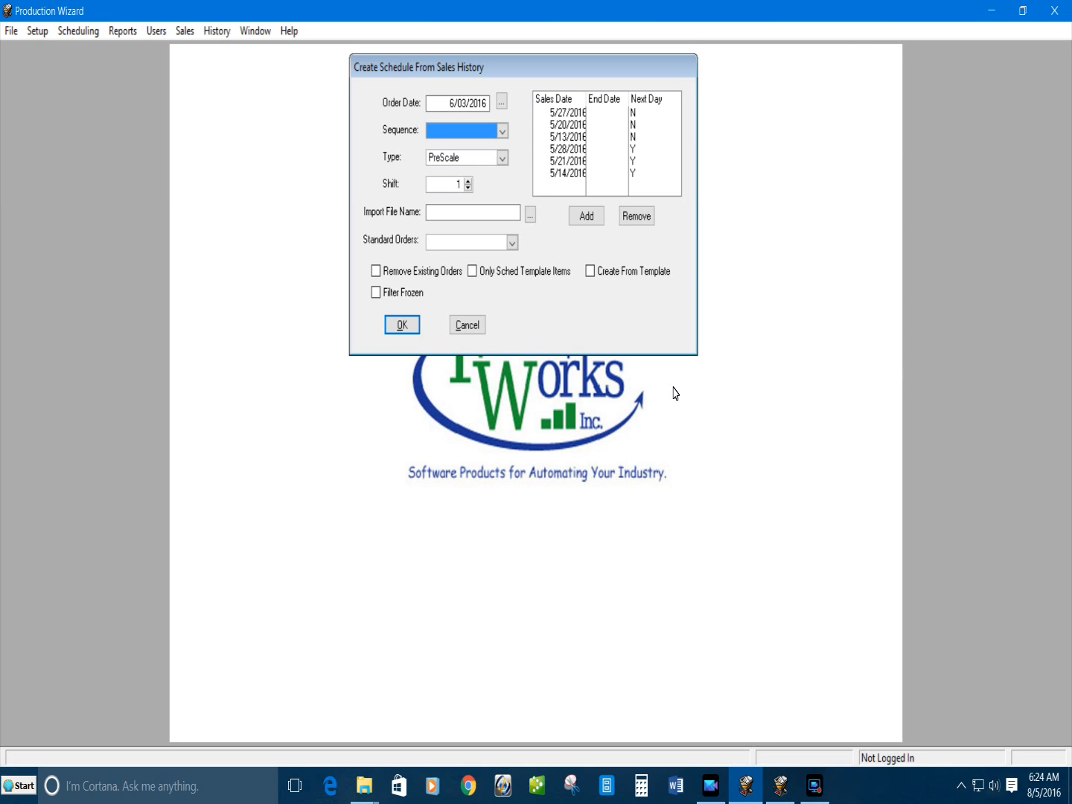
{"action": "key", "text": "Tab"}
{"action": "key", "text": "alt+Down"}
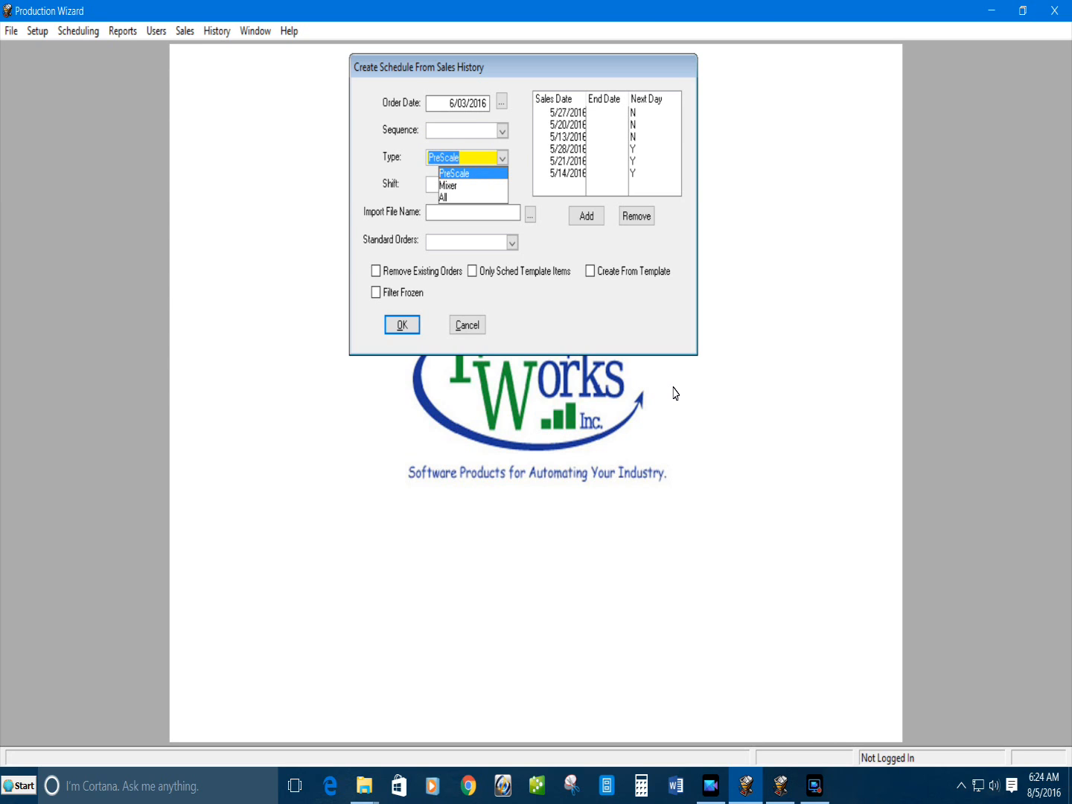
{"action": "key", "text": "Return"}
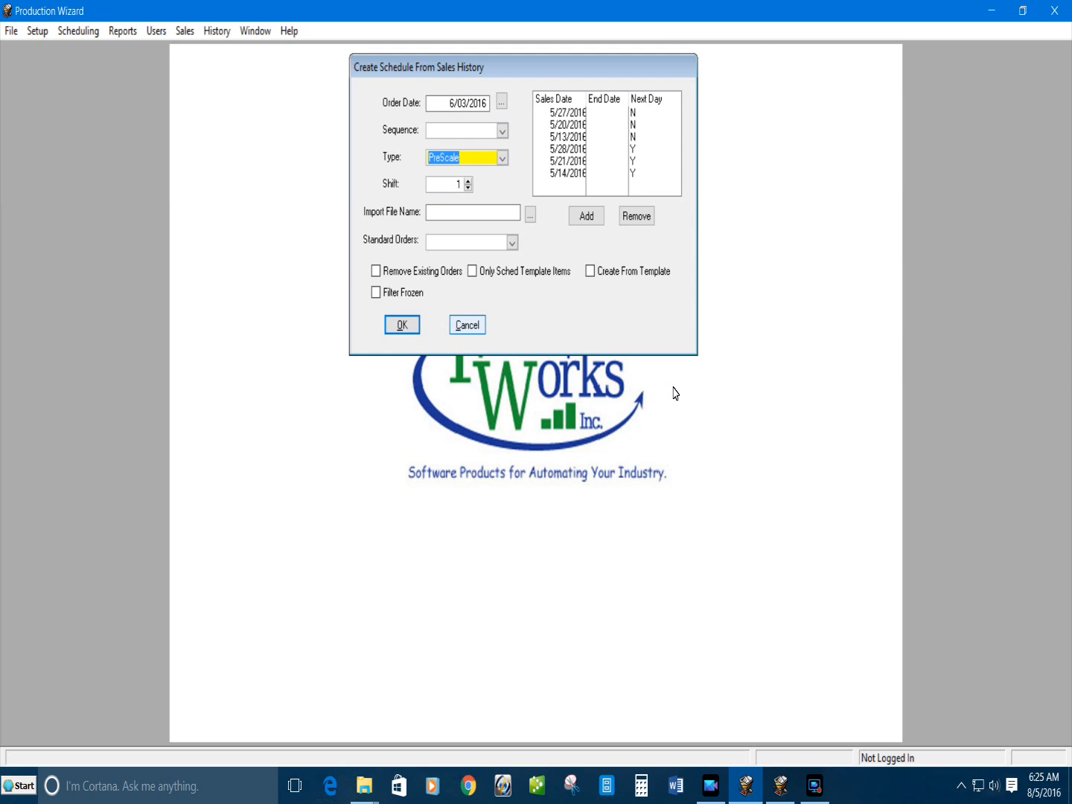
{"action": "key", "text": "Escape"}
- Open the Daily Schedule for 6/03/2016, PreScale, shift 1, and review the first three varieties scheduled on line L1
{"action": "key", "text": "alt+h"}
{"action": "key", "text": "Down"}
{"action": "key", "text": "Down"}
{"action": "key", "text": "Down"}
{"action": "key", "text": "Return"}
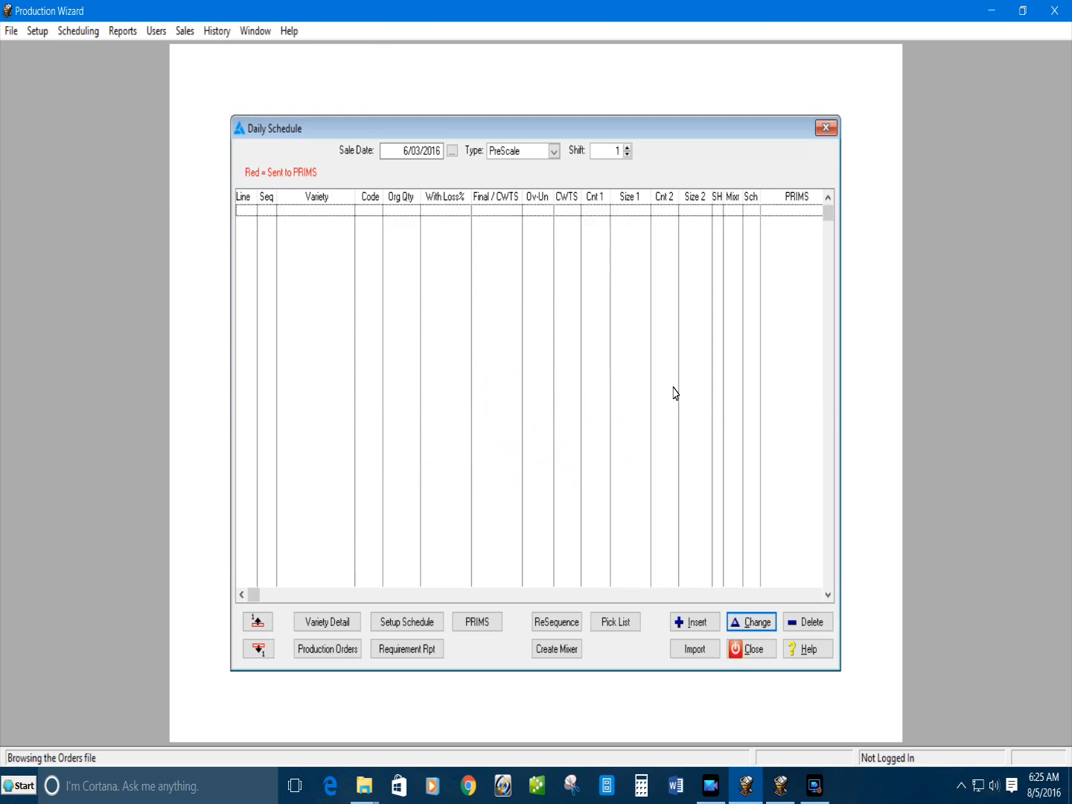
{"action": "left_click_drag", "start_coordinate": [536, 128], "coordinate": [547, 76]}
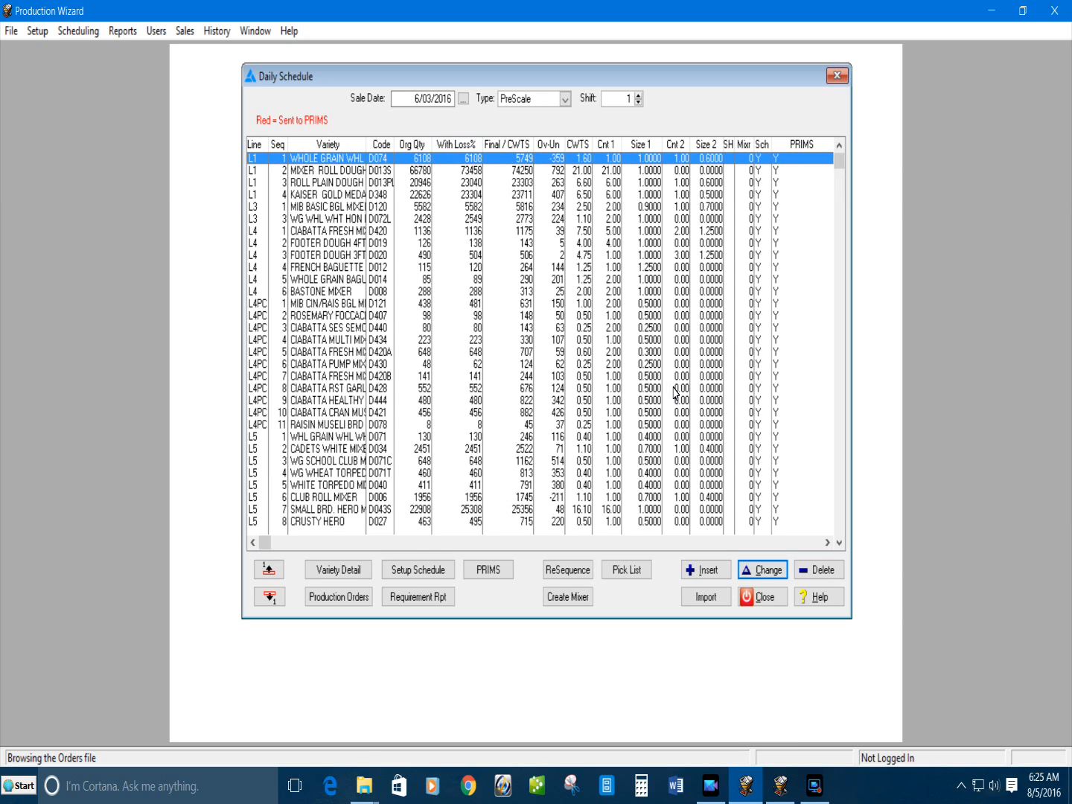
{"action": "key", "text": "Down"}
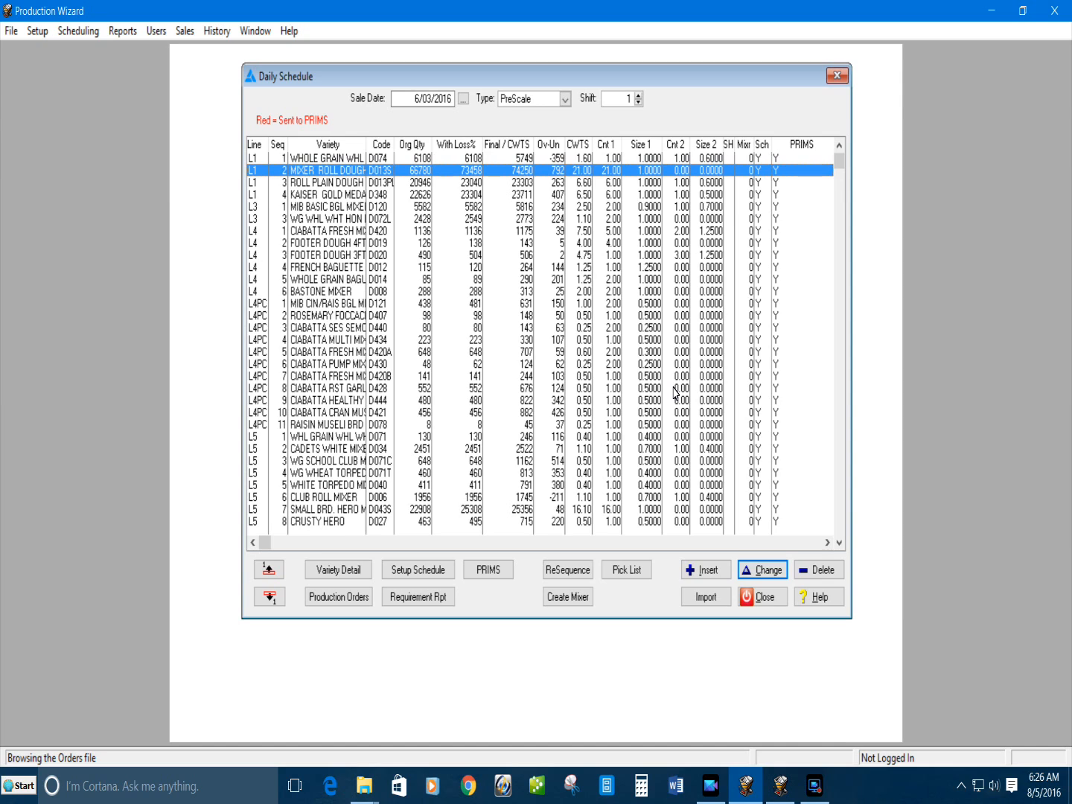
{"action": "key", "text": "Down"}
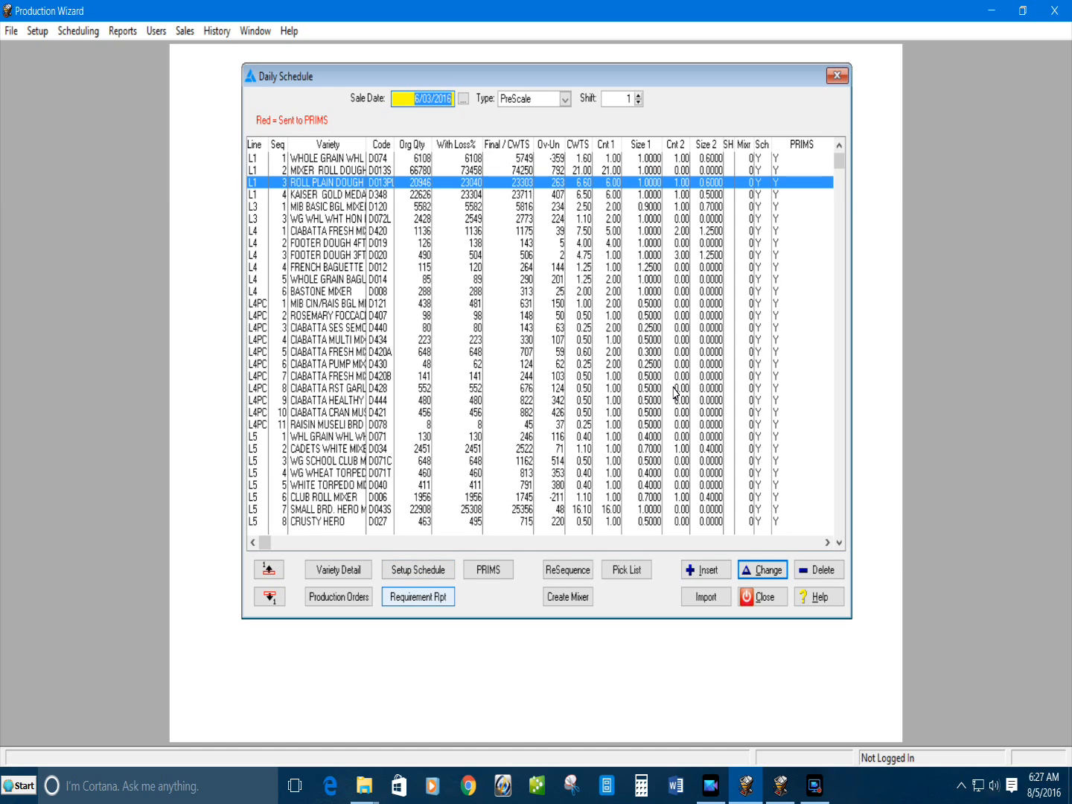
- Preview the Raw Material Requirements Report for 6/03/2016, look through its first page, and exit without printing
{"action": "key", "text": "Return"}
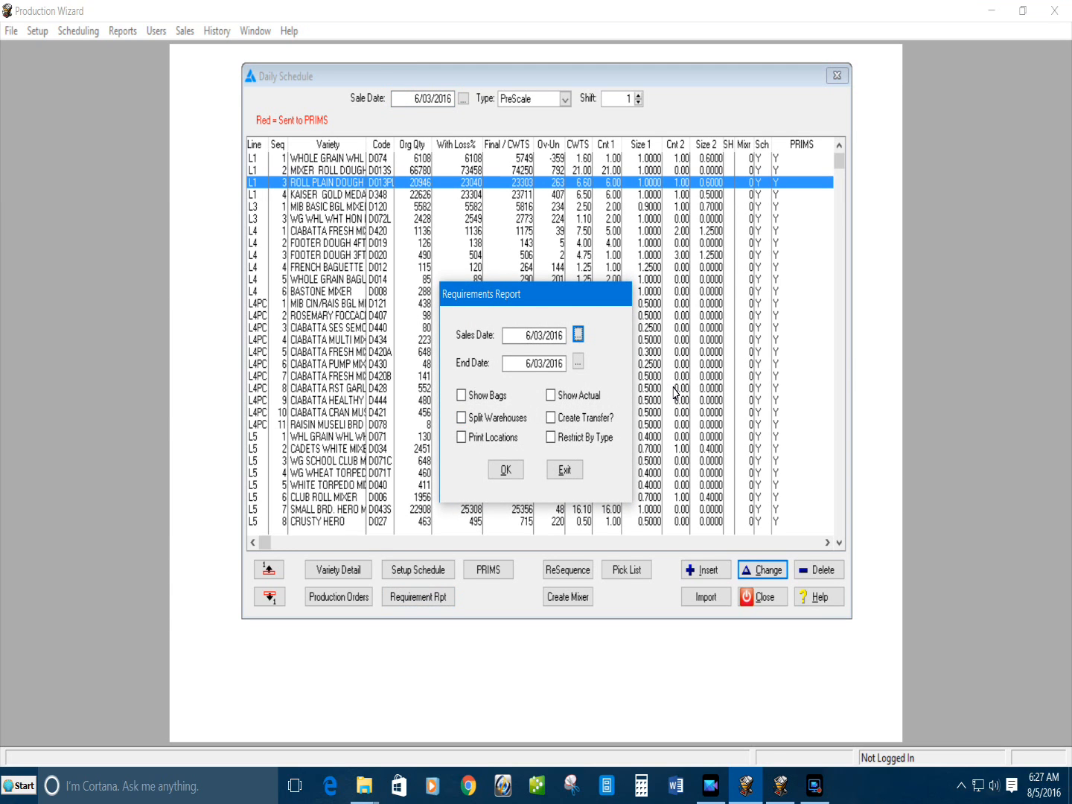
{"action": "key", "text": "Return"}
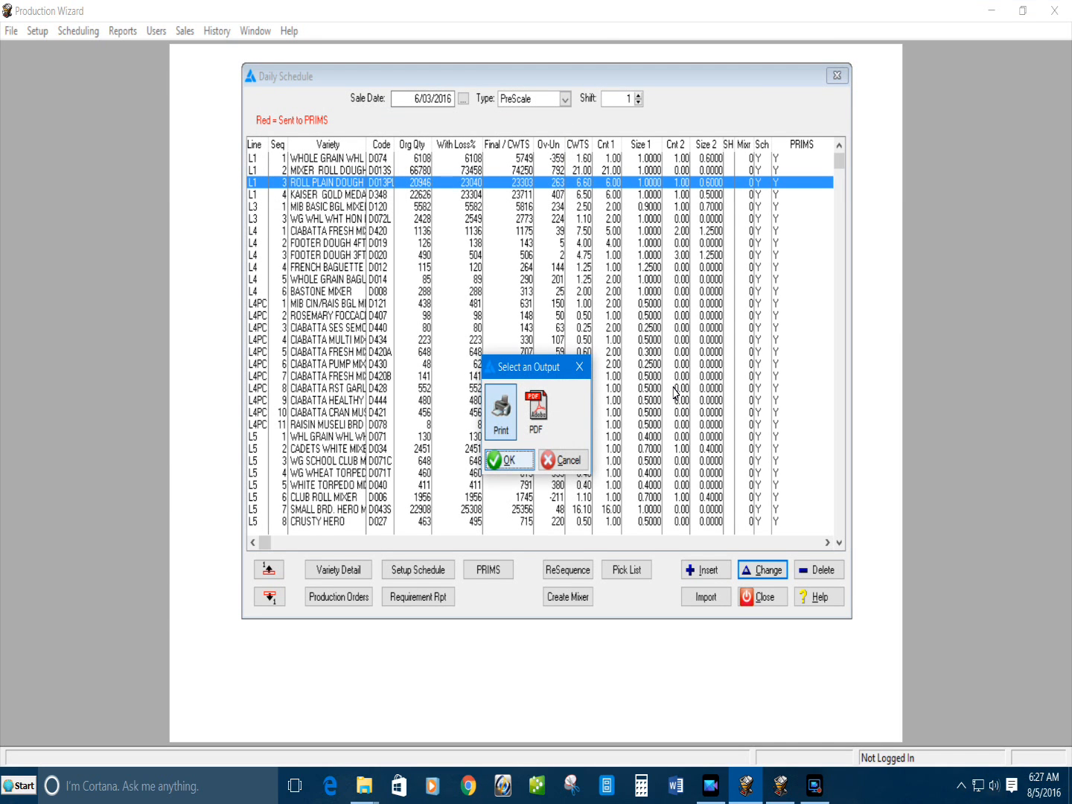
{"action": "key", "text": "Return"}
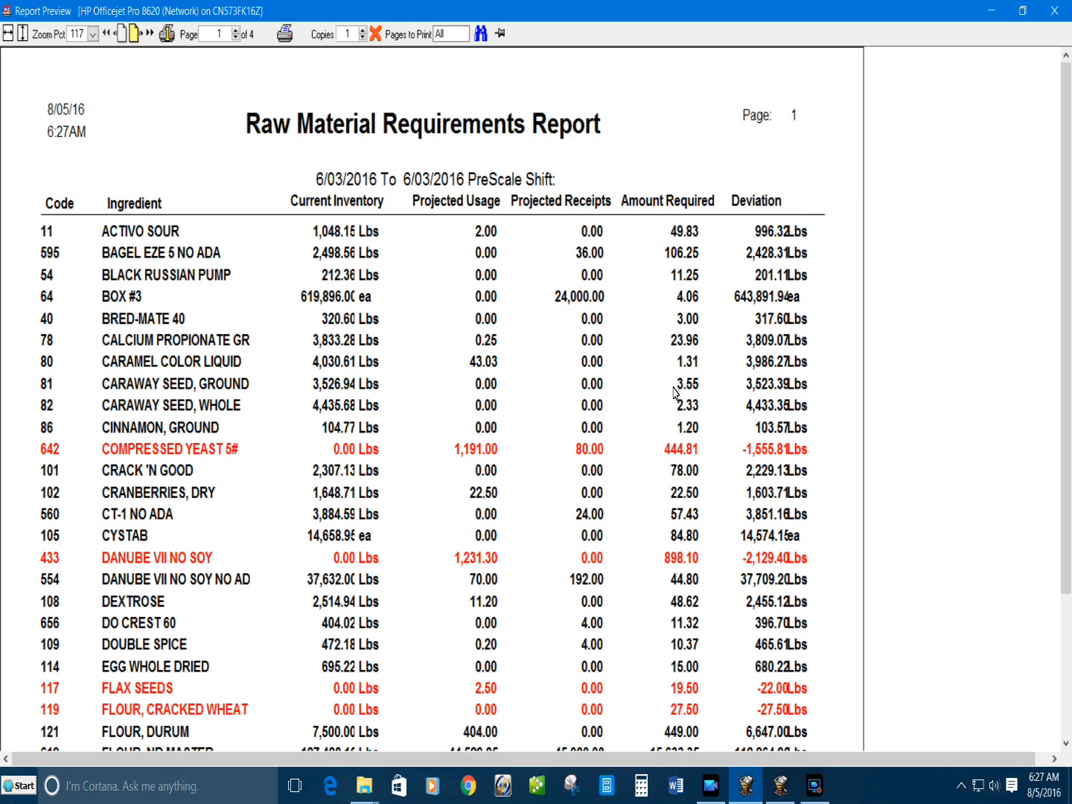
{"action": "scroll", "coordinate": [676, 393], "scroll_direction": "down", "scroll_amount": 5}
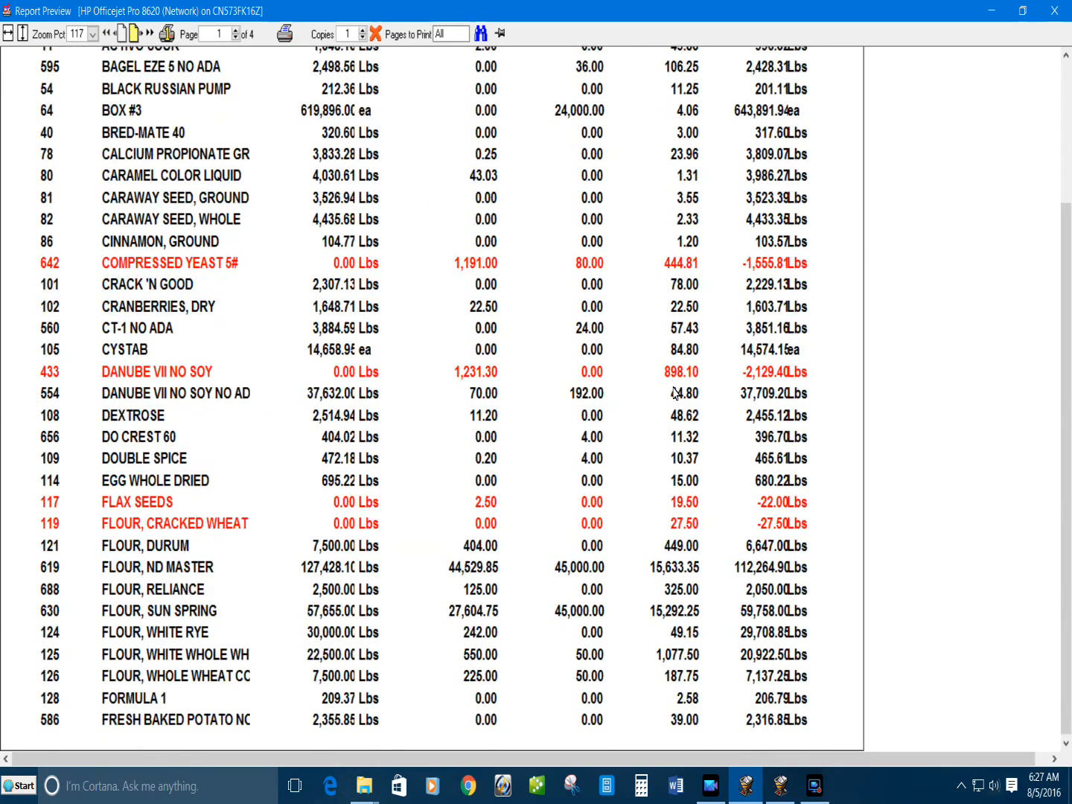
{"action": "scroll", "coordinate": [676, 392], "scroll_direction": "up", "scroll_amount": 5}
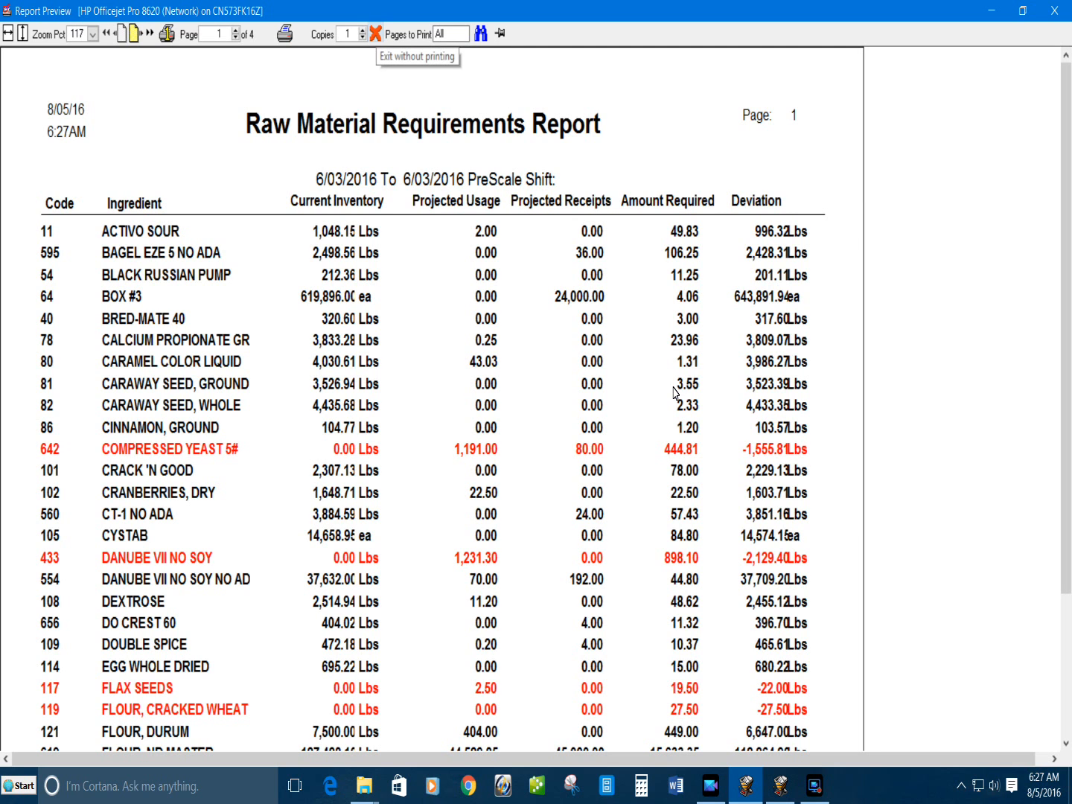
{"action": "left_click", "coordinate": [375, 34]}
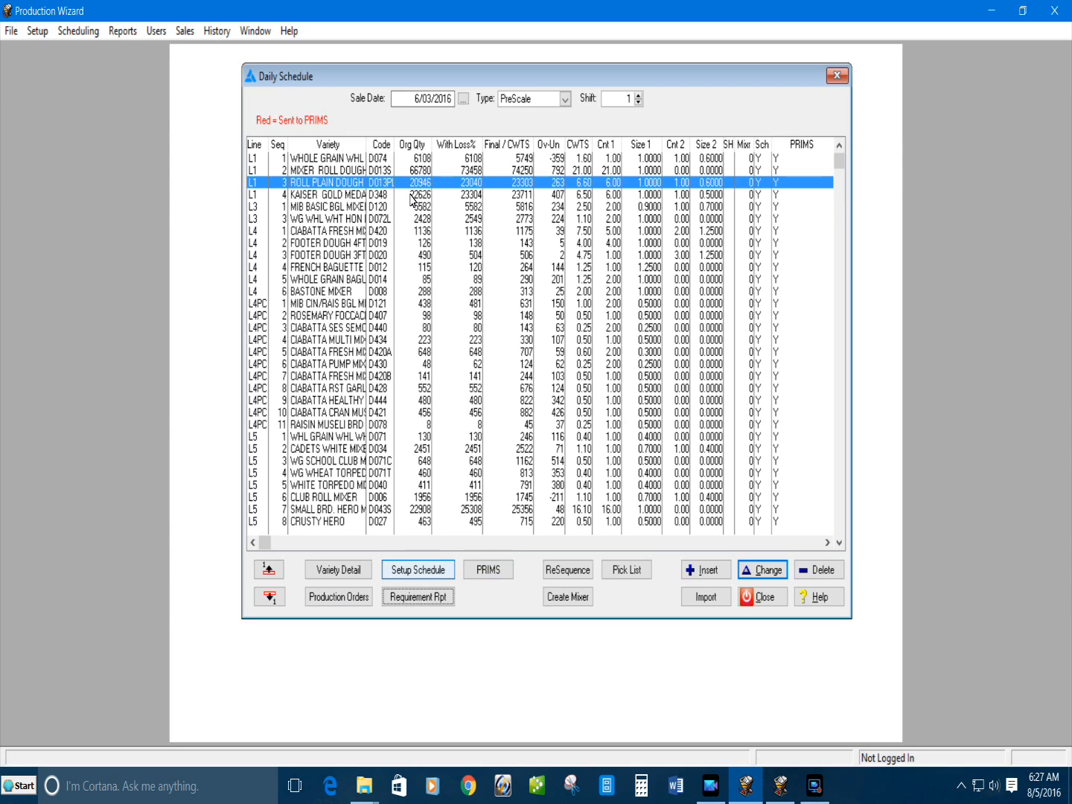
- Set up the PreScale schedule for 6/03/2016 with prior orders removed, and review line L5's schedule through its end of day
{"action": "left_click", "coordinate": [417, 570]}
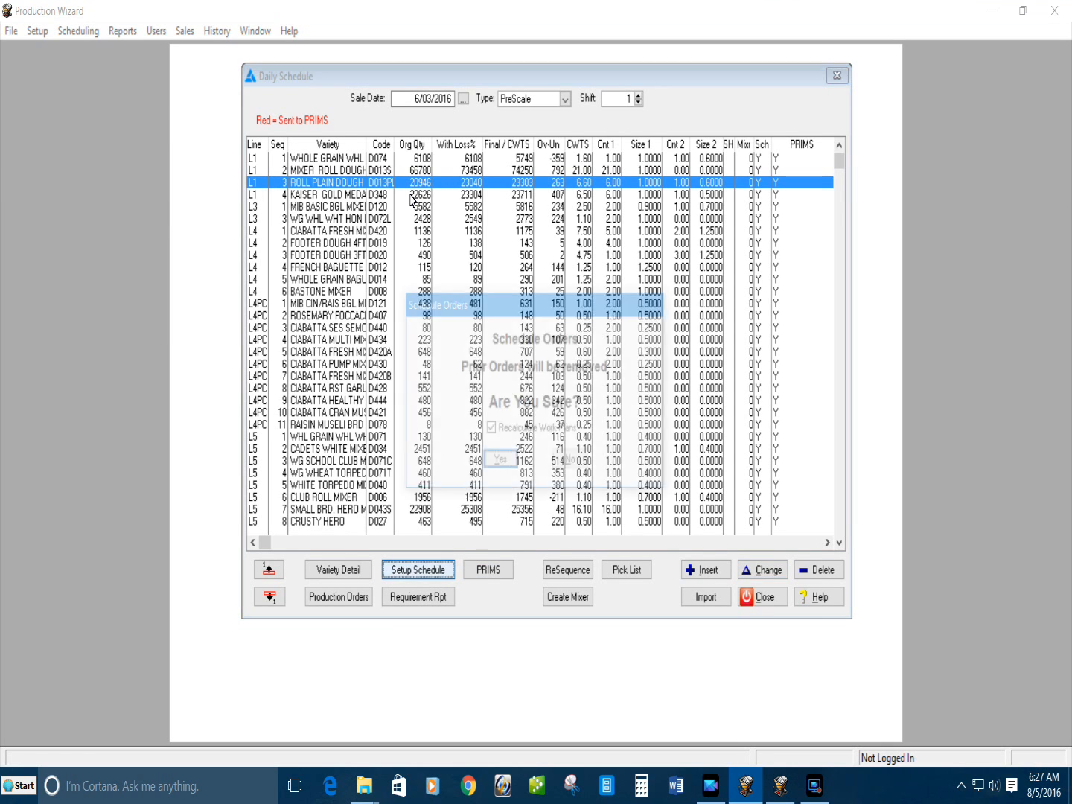
{"action": "key", "text": "Return"}
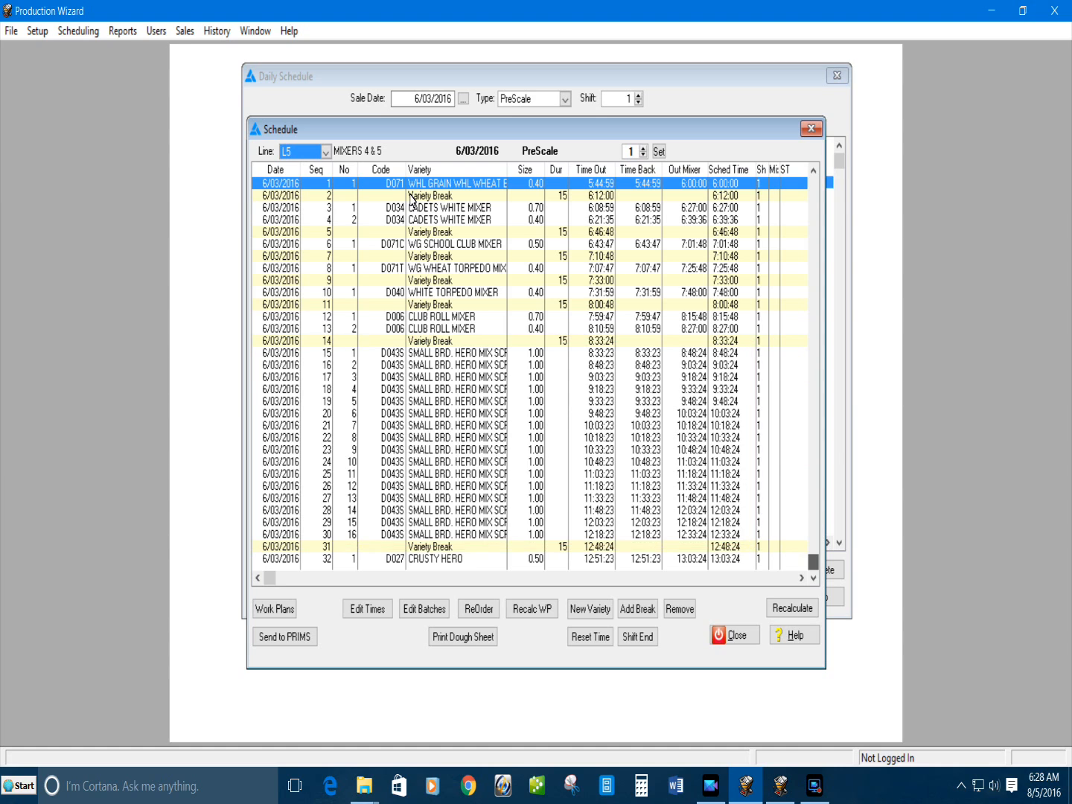
{"action": "key", "text": "ctrl+End"}
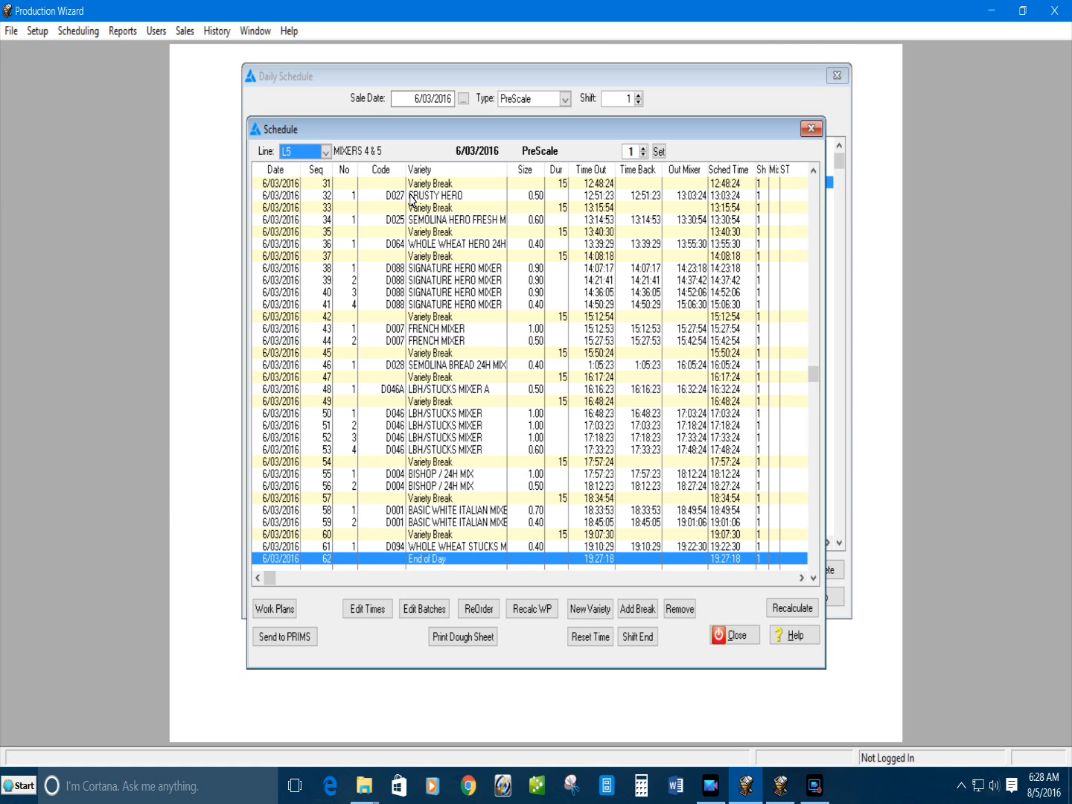
{"action": "key", "text": "Page_Up"}
{"action": "key", "text": "Page_Up"}
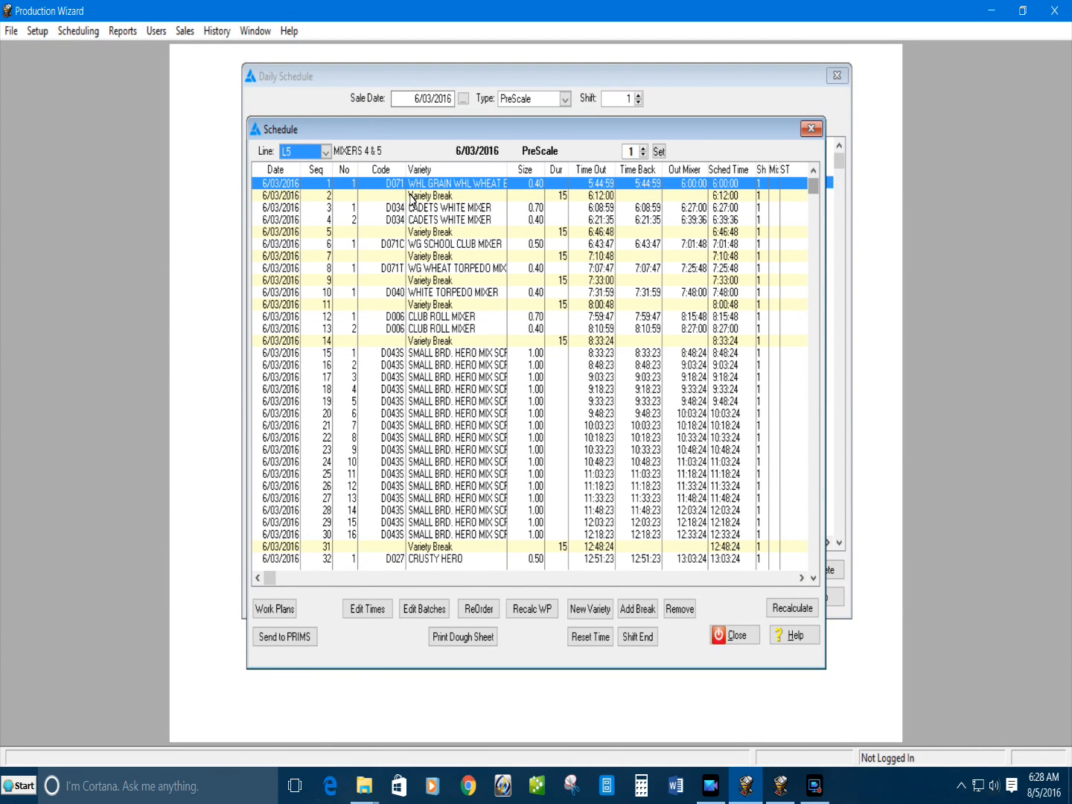
- Examine line L5's early batches and the variety breaks between them, down to sequence 9
{"action": "left_click", "coordinate": [412, 198]}
{"action": "key", "text": "Down"}
{"action": "key", "text": "Down"}
{"action": "key", "text": "Down"}
{"action": "key", "text": "Down"}
{"action": "key", "text": "Down"}
{"action": "key", "text": "Down"}
{"action": "key", "text": "Down"}
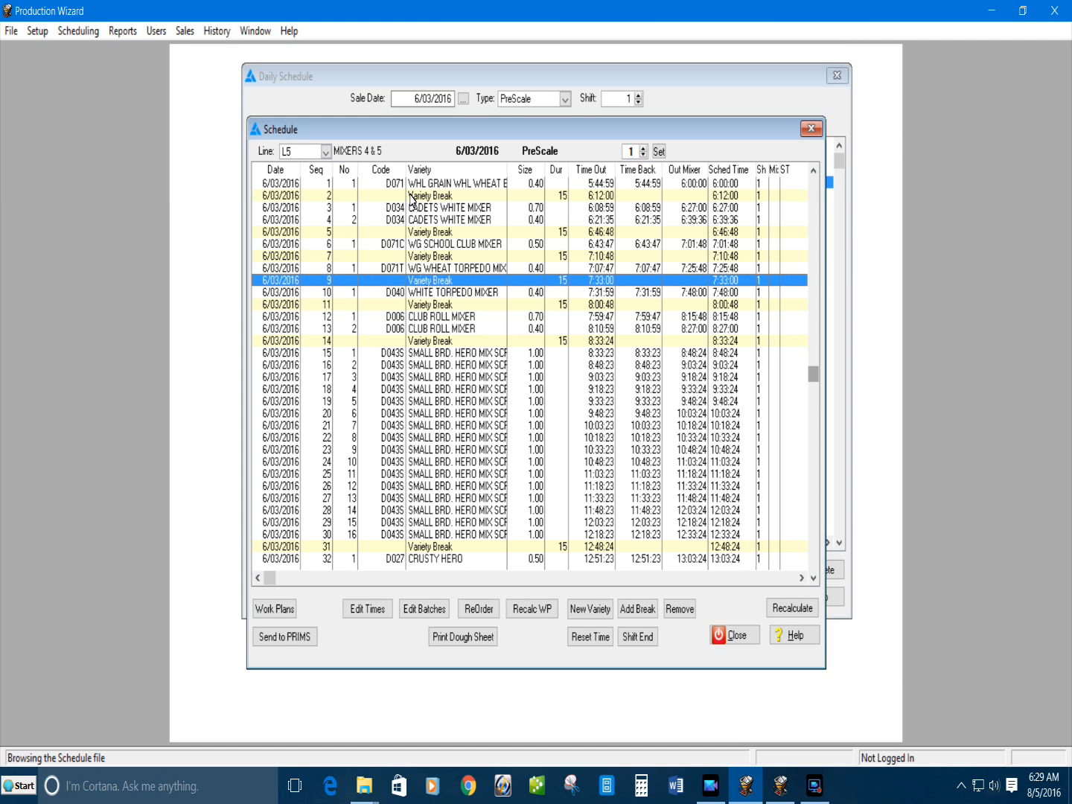
- Show line L6's schedule, review its batches and variety breaks, and close the schedule windows
{"action": "left_click", "coordinate": [326, 152]}
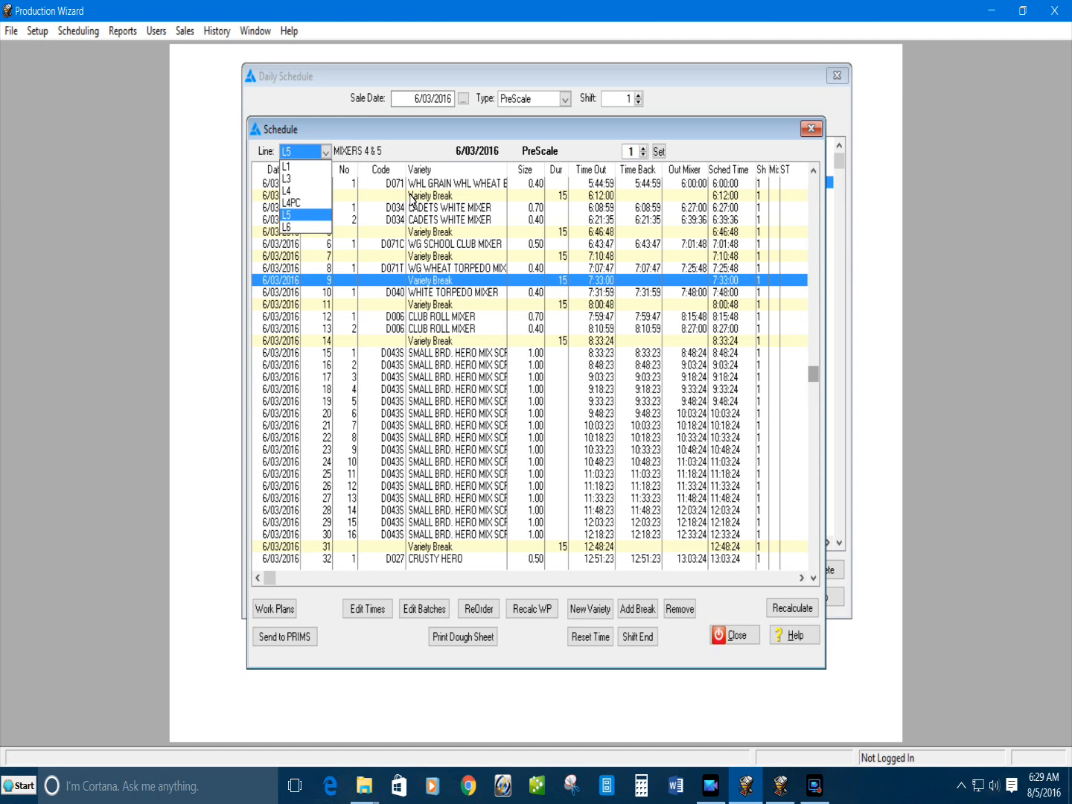
{"action": "left_click", "coordinate": [297, 227]}
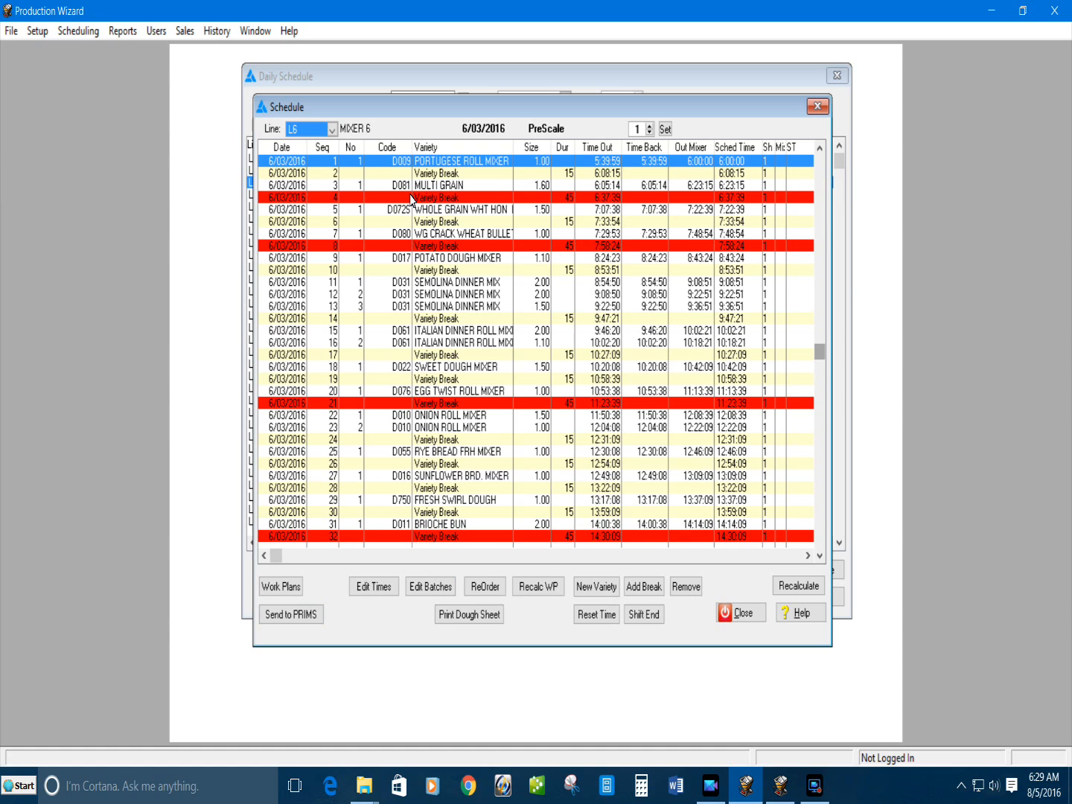
{"action": "key", "text": "Escape"}
{"action": "key", "text": "Escape"}
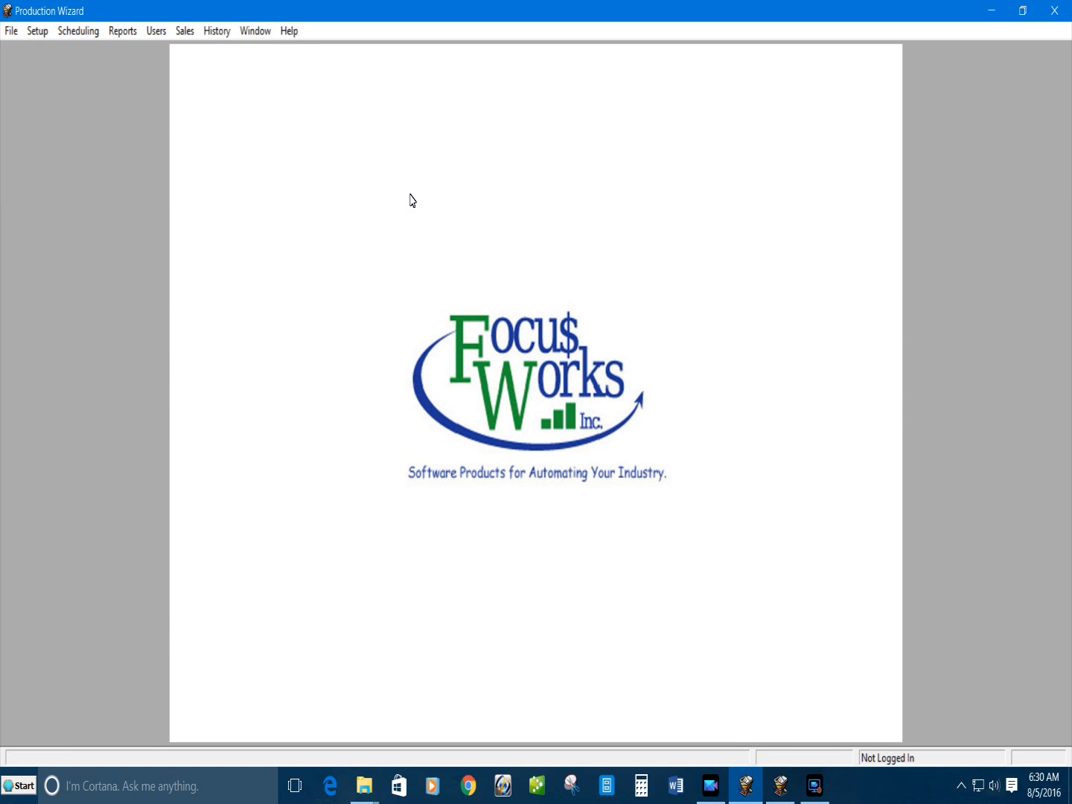
- Open the Recap Sheet report options for line L1 with sale date 6/03/2016
{"action": "key", "text": "alt+r"}
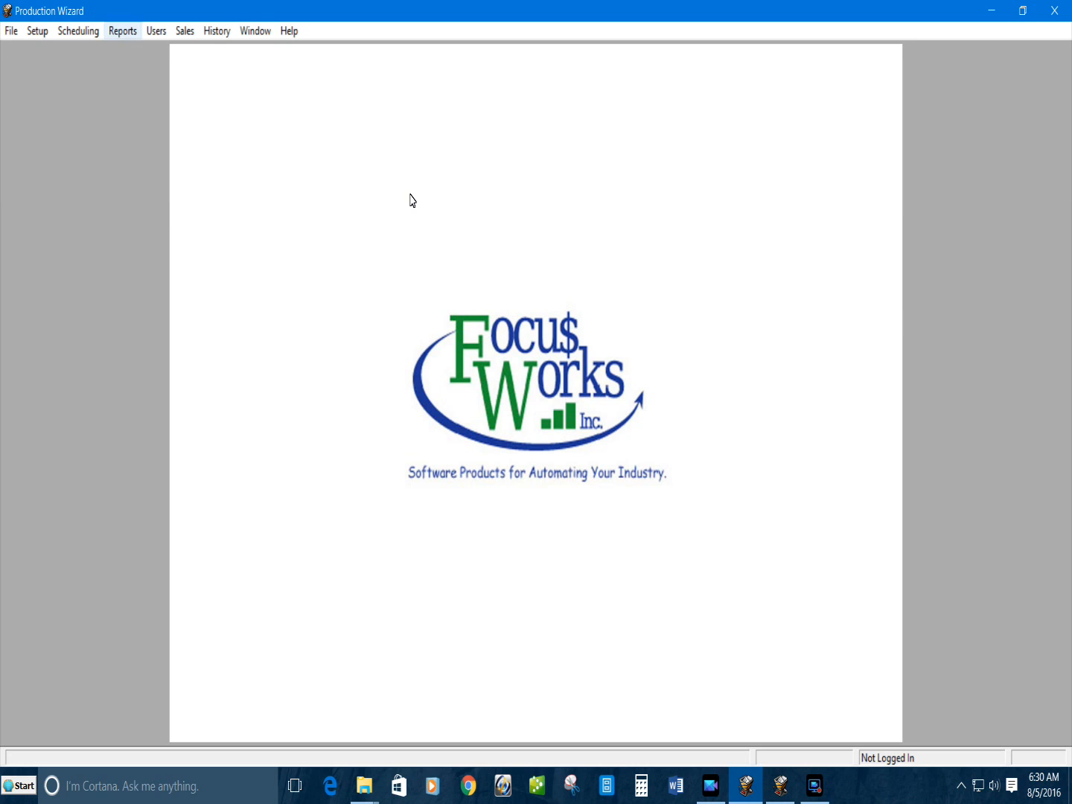
{"action": "key", "text": "Down"}
{"action": "key", "text": "Down"}
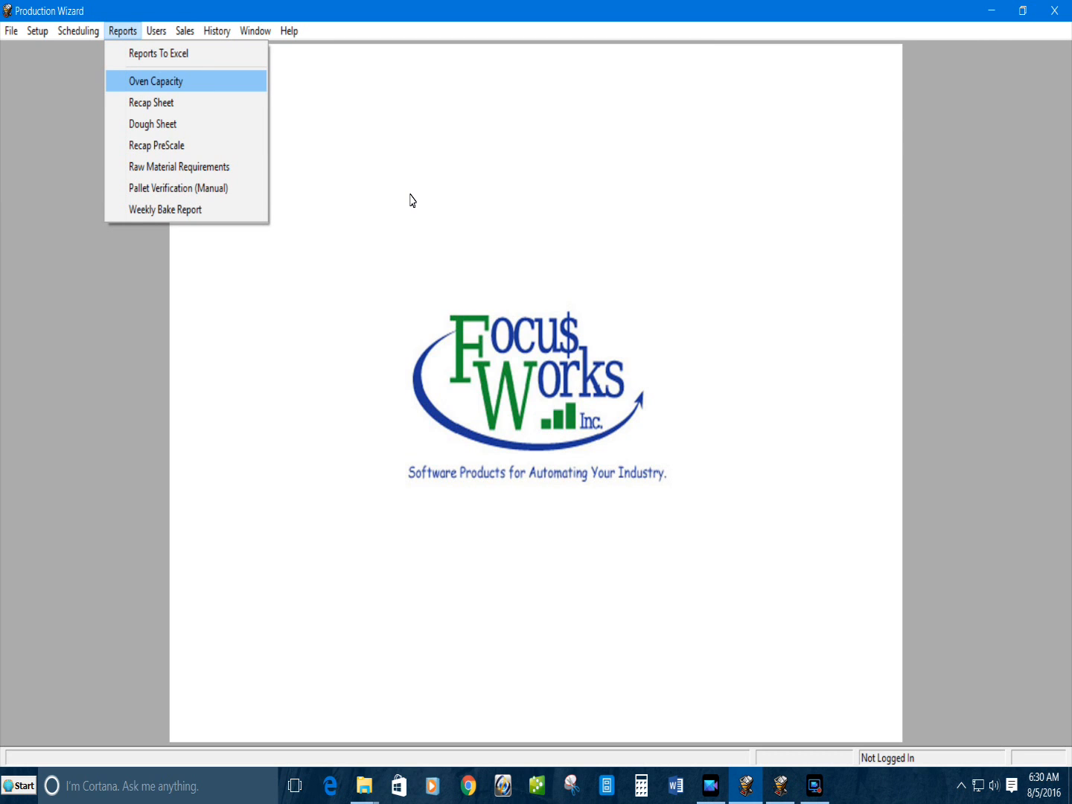
{"action": "key", "text": "Down"}
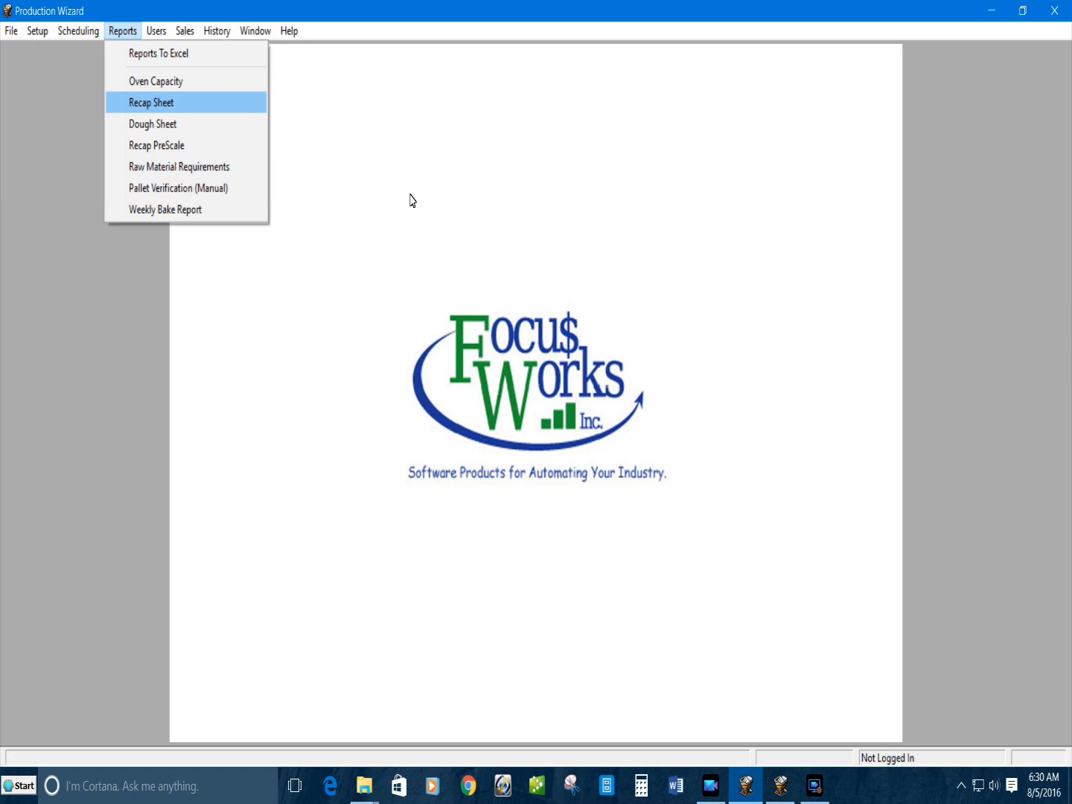
{"action": "key", "text": "Return"}
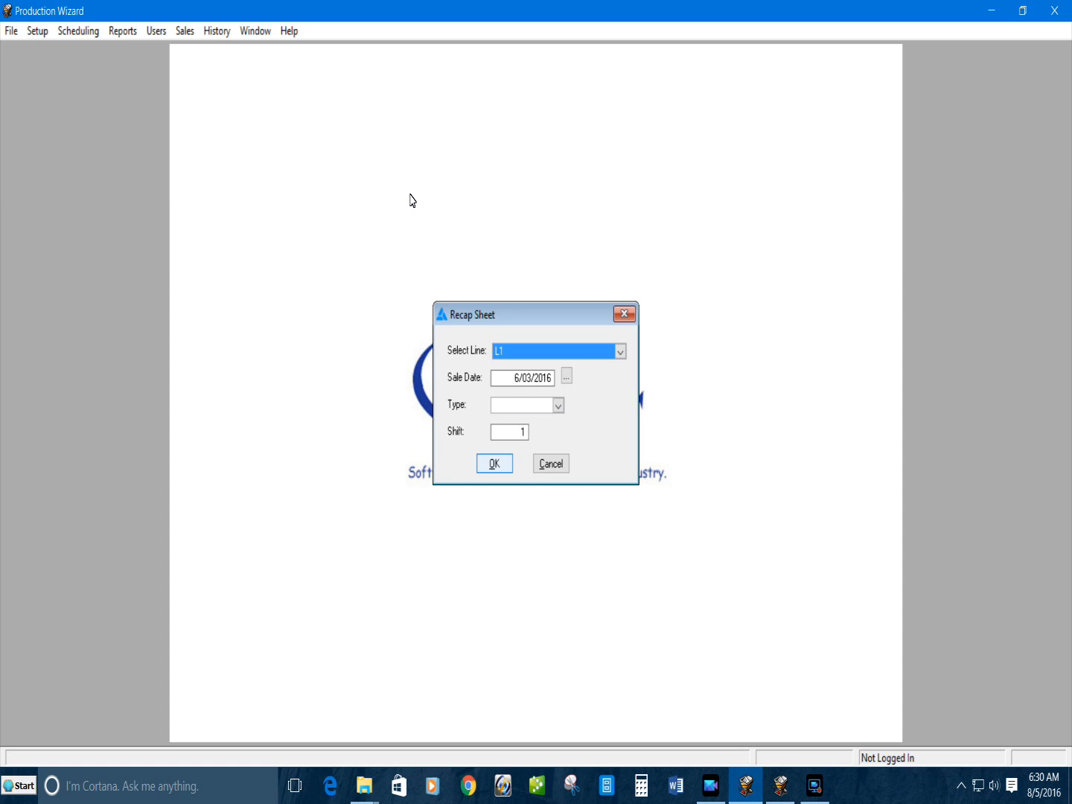
{"action": "key", "text": "Return"}
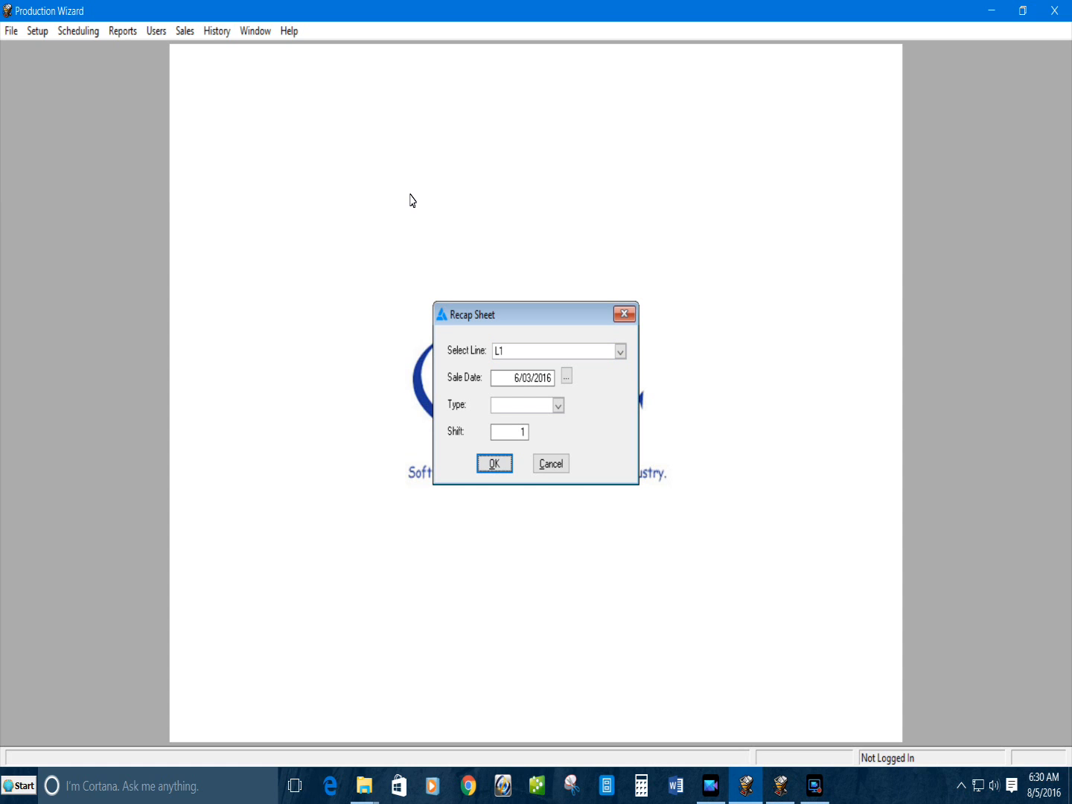
- Set the recap type to PreScale, preview line L1's Recap Sheet, and exit without printing
{"action": "key", "text": "alt+Down"}
{"action": "key", "text": "Down"}
{"action": "key", "text": "Return"}
{"action": "key", "text": "Return"}
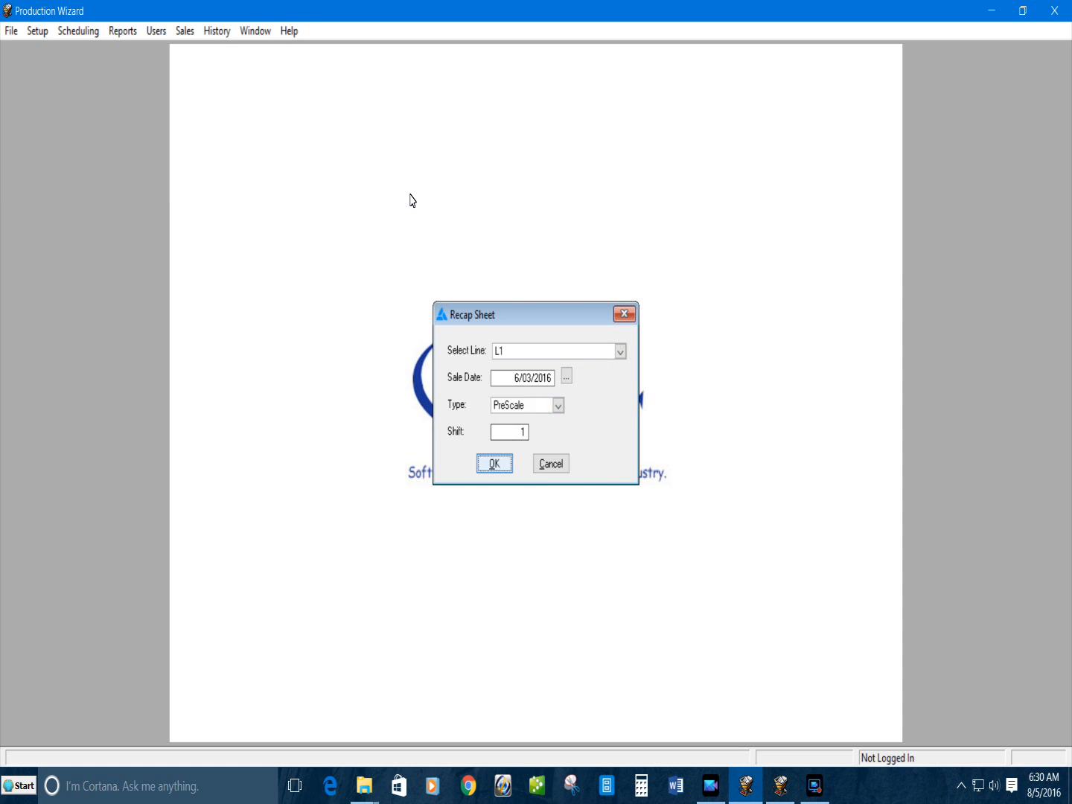
{"action": "key", "text": "Return"}
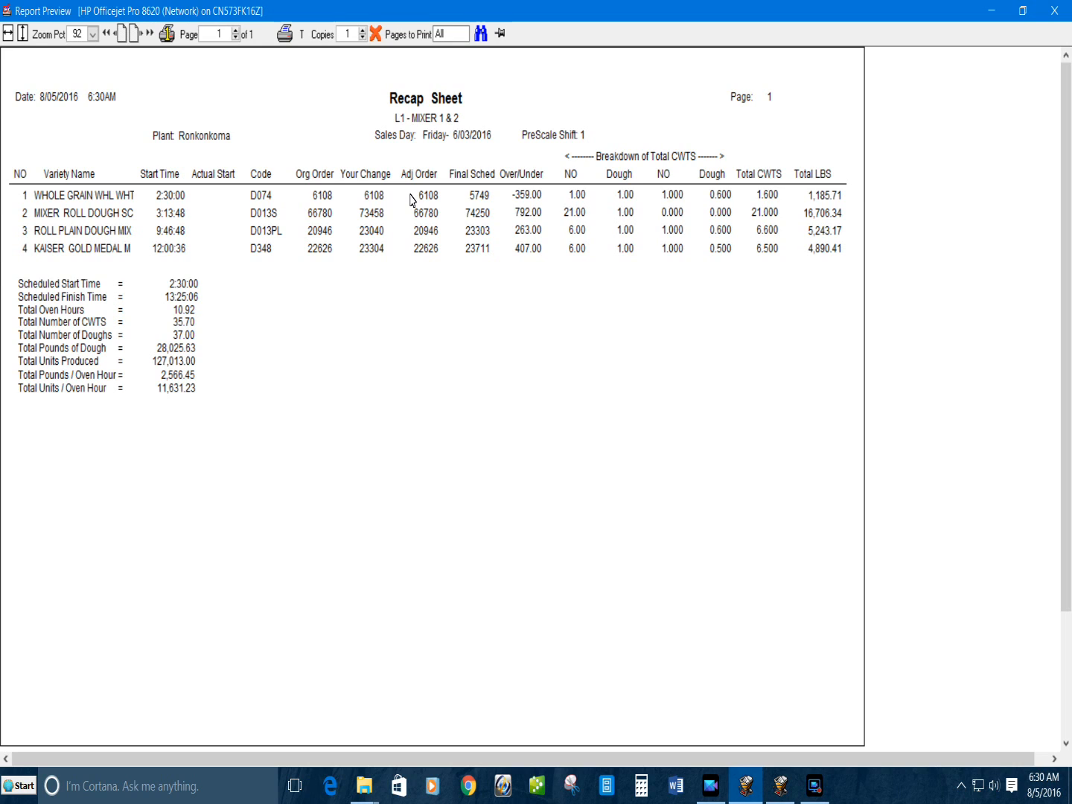
{"action": "left_click", "coordinate": [376, 33]}
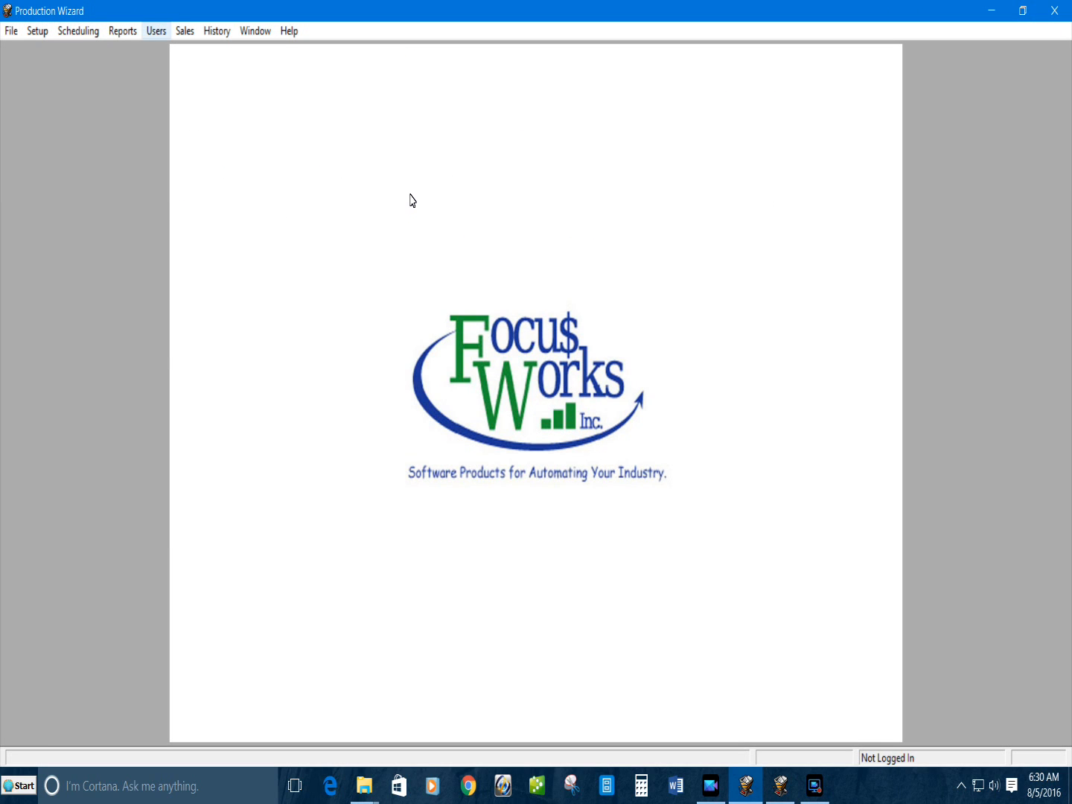
- Preview line L1's Dough Sheet for sale date 6/03/2016 with type PreScale and shift 1, and exit without printing
{"action": "left_click", "coordinate": [123, 30]}
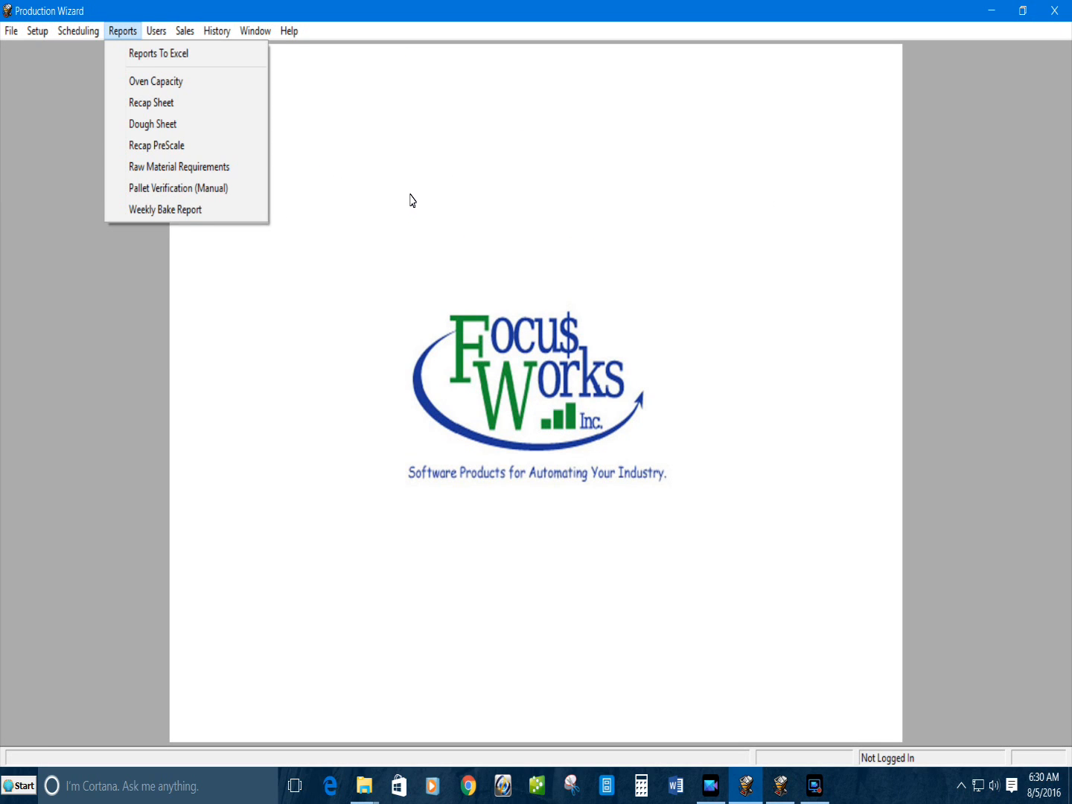
{"action": "left_click", "coordinate": [153, 124]}
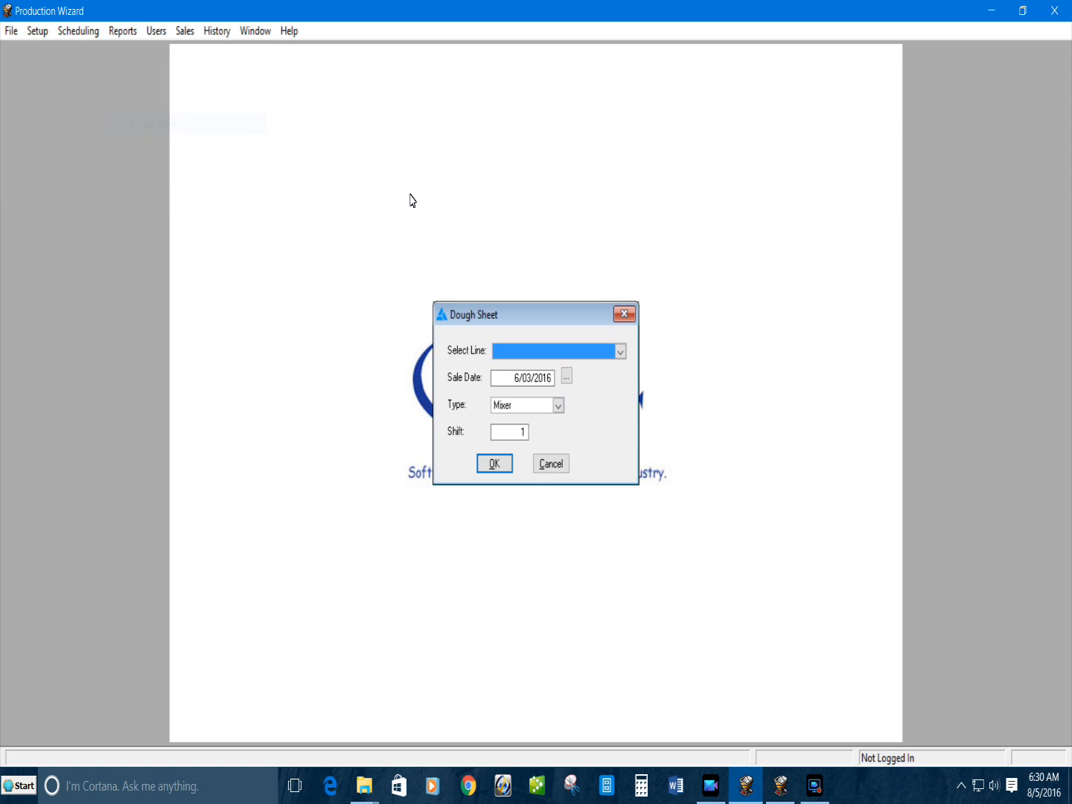
{"action": "left_click", "coordinate": [620, 352]}
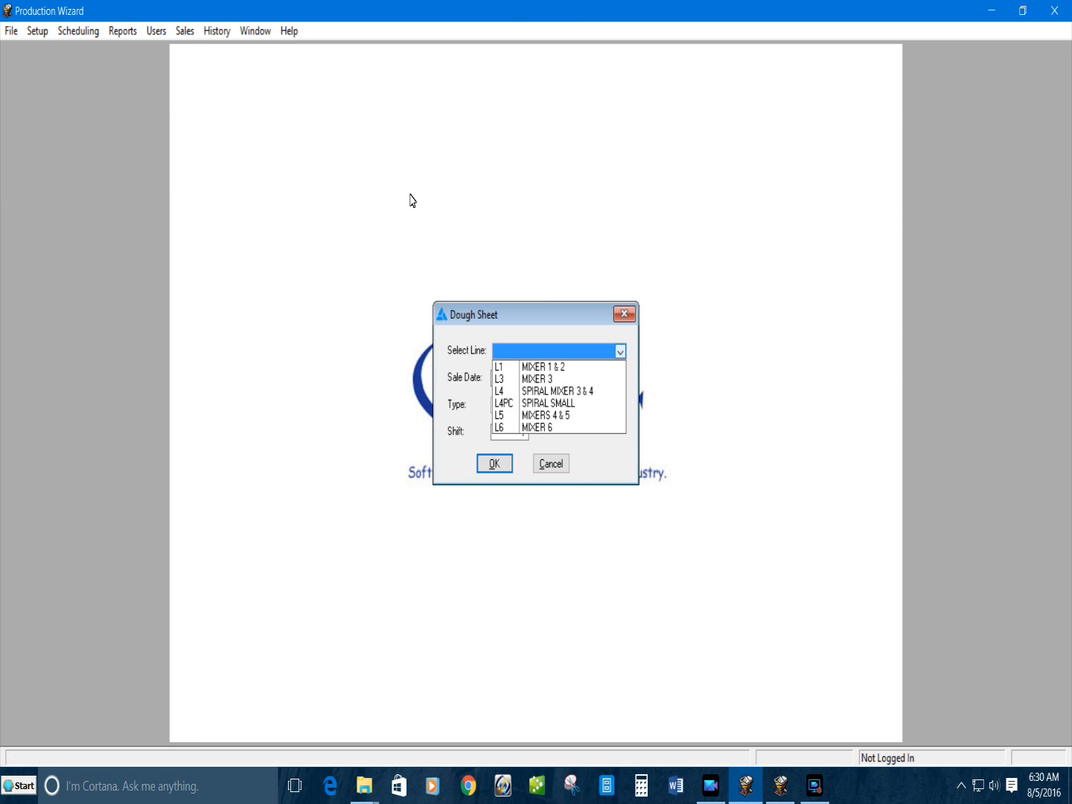
{"action": "left_click", "coordinate": [521, 367]}
{"action": "left_click", "coordinate": [558, 405]}
{"action": "left_click", "coordinate": [520, 421]}
{"action": "left_click", "coordinate": [494, 464]}
{"action": "key", "text": "Return"}
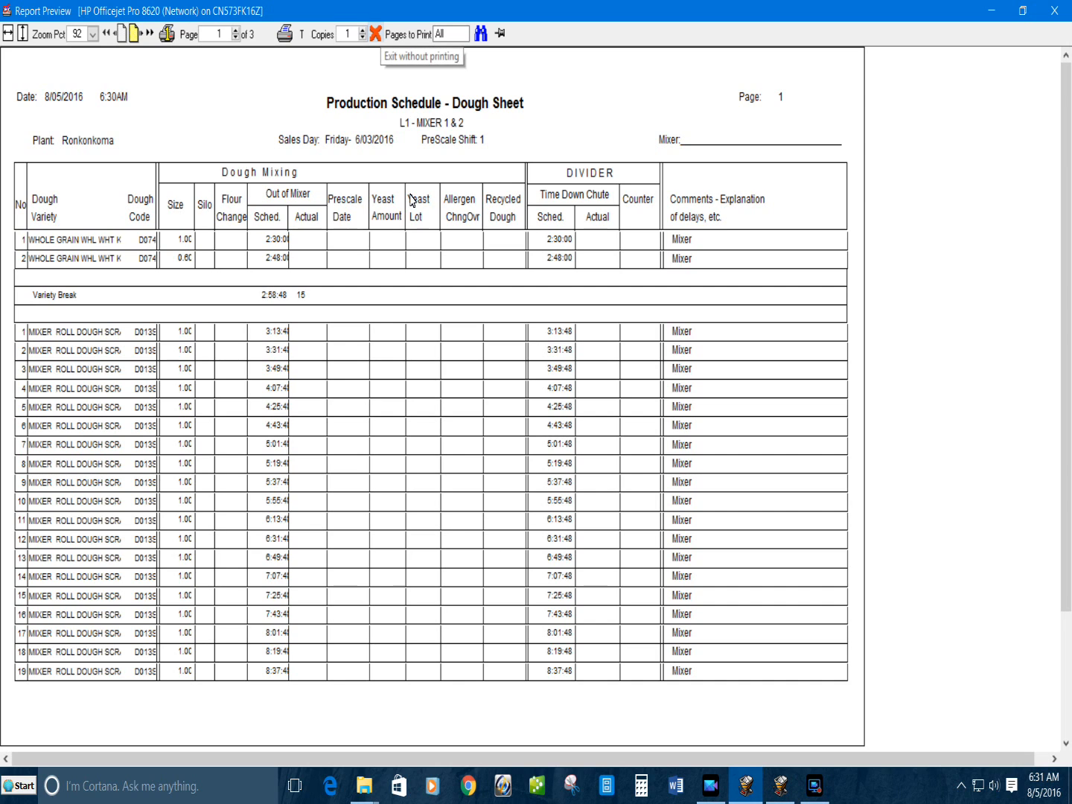
{"action": "left_click", "coordinate": [377, 33]}
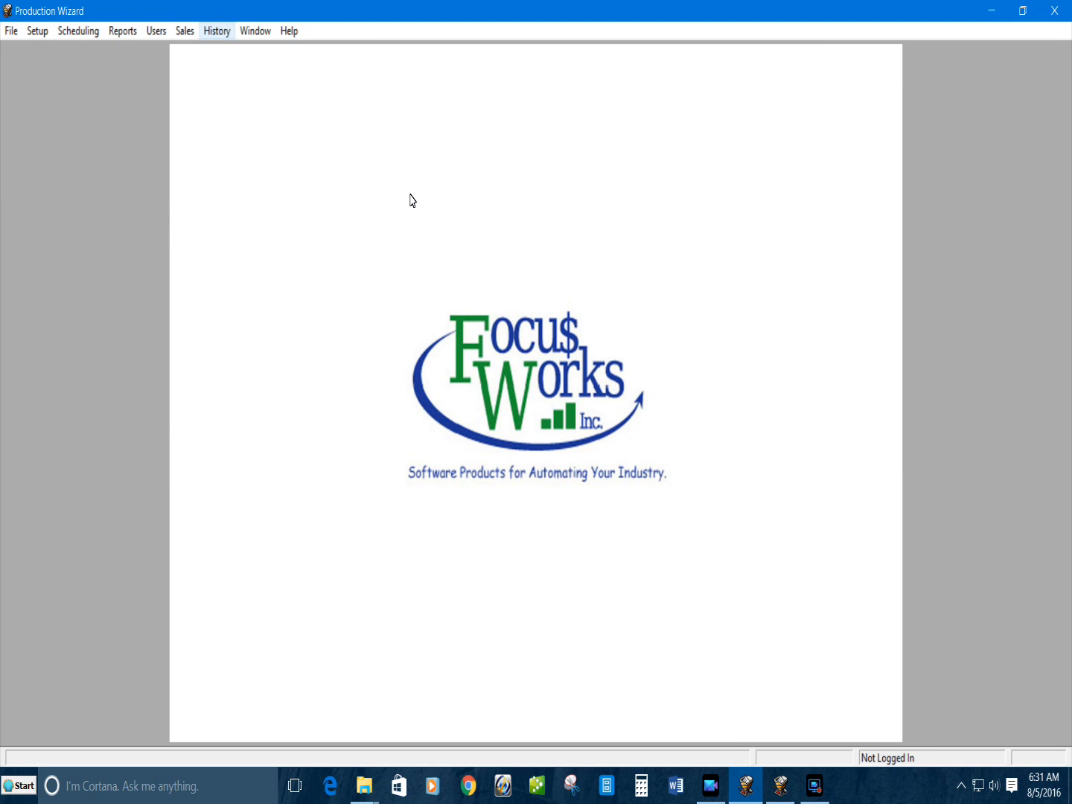
- Open the Ovens Schedule from the history functions and set its sale date to 5/26/2016
{"action": "left_click", "coordinate": [217, 30]}
{"action": "key", "text": "Down"}
{"action": "key", "text": "Down"}
{"action": "key", "text": "Down"}
{"action": "key", "text": "Down"}
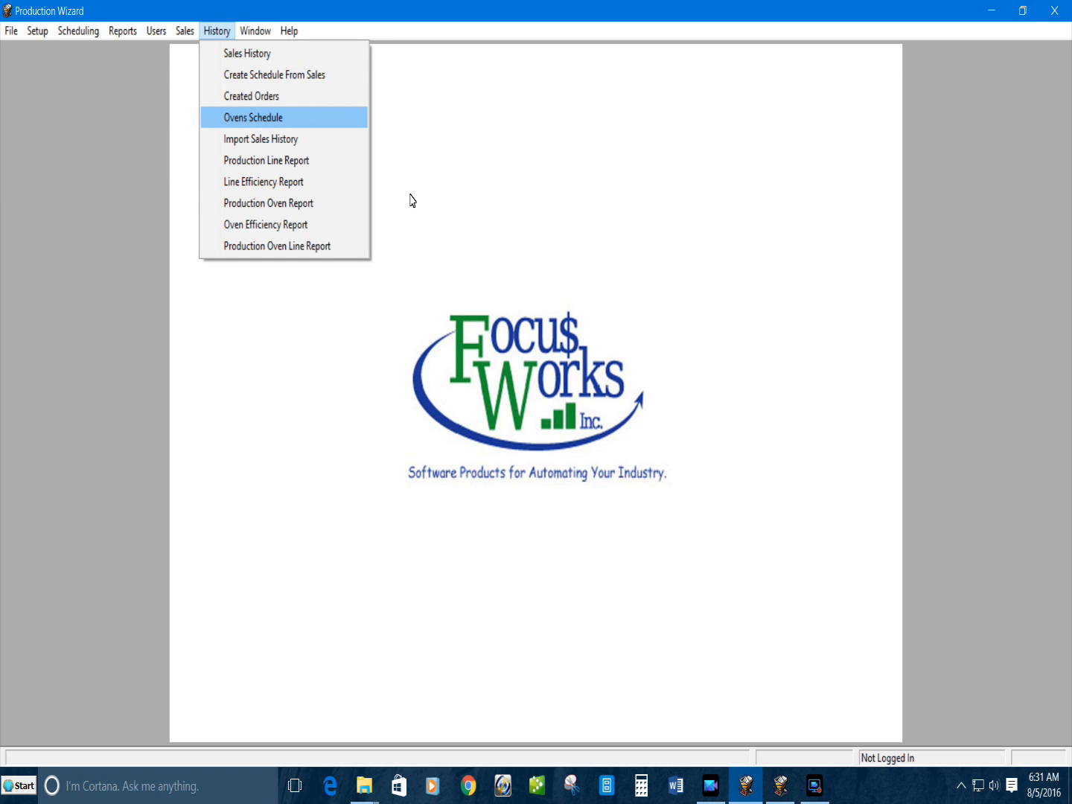
{"action": "key", "text": "Return"}
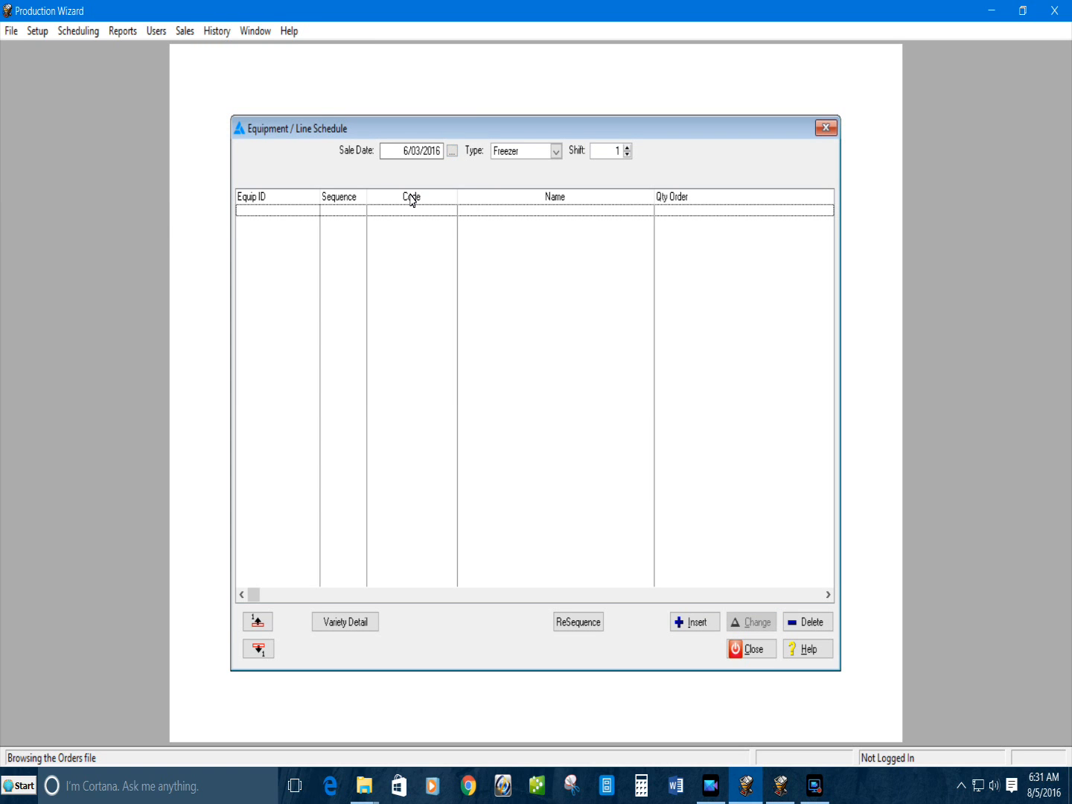
{"action": "key", "text": "space"}
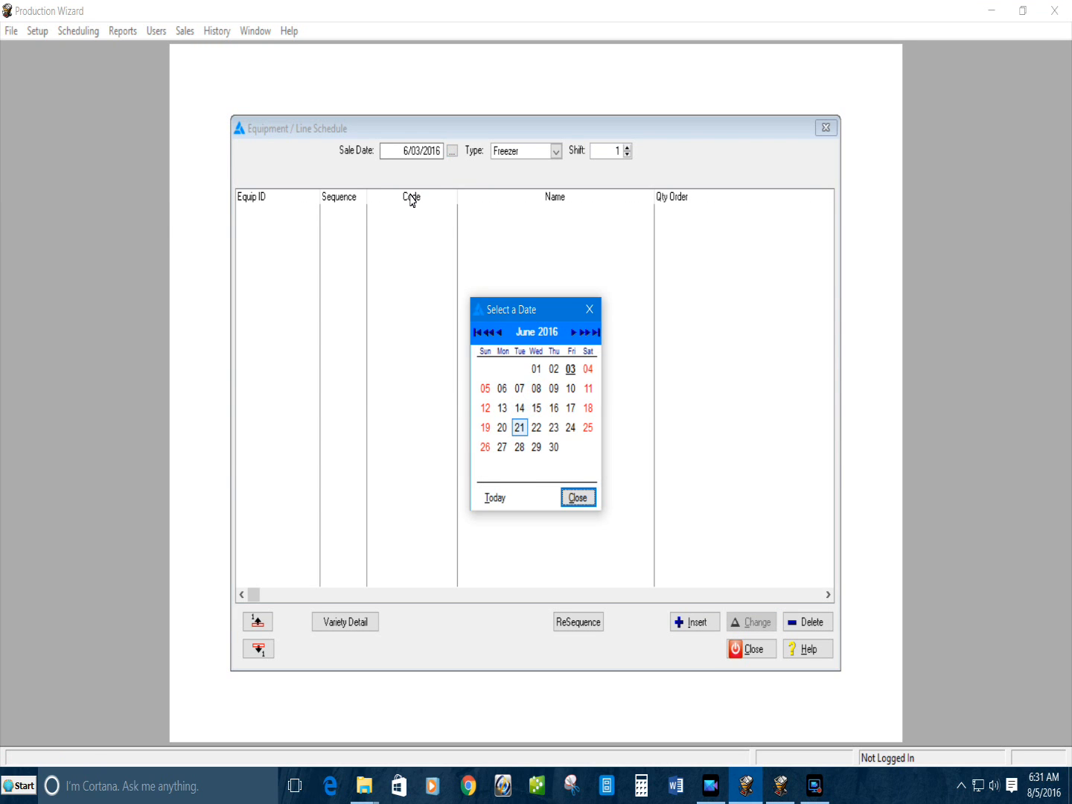
{"action": "left_click", "coordinate": [536, 369]}
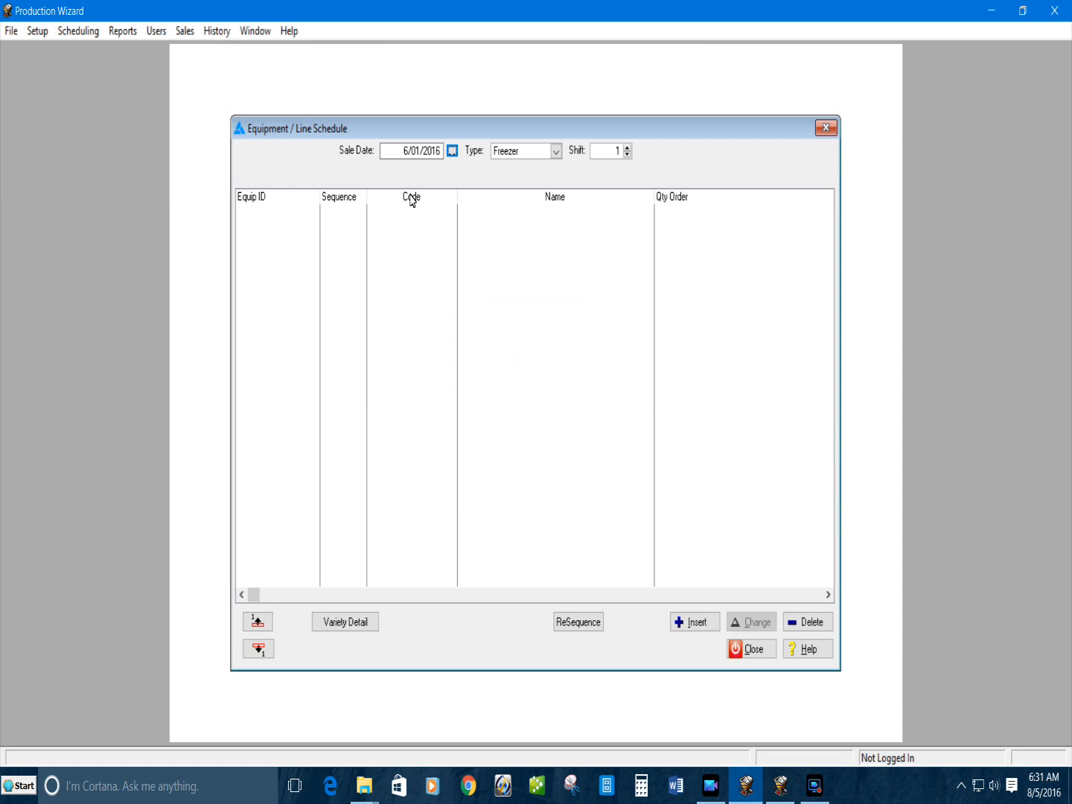
{"action": "key", "text": "space"}
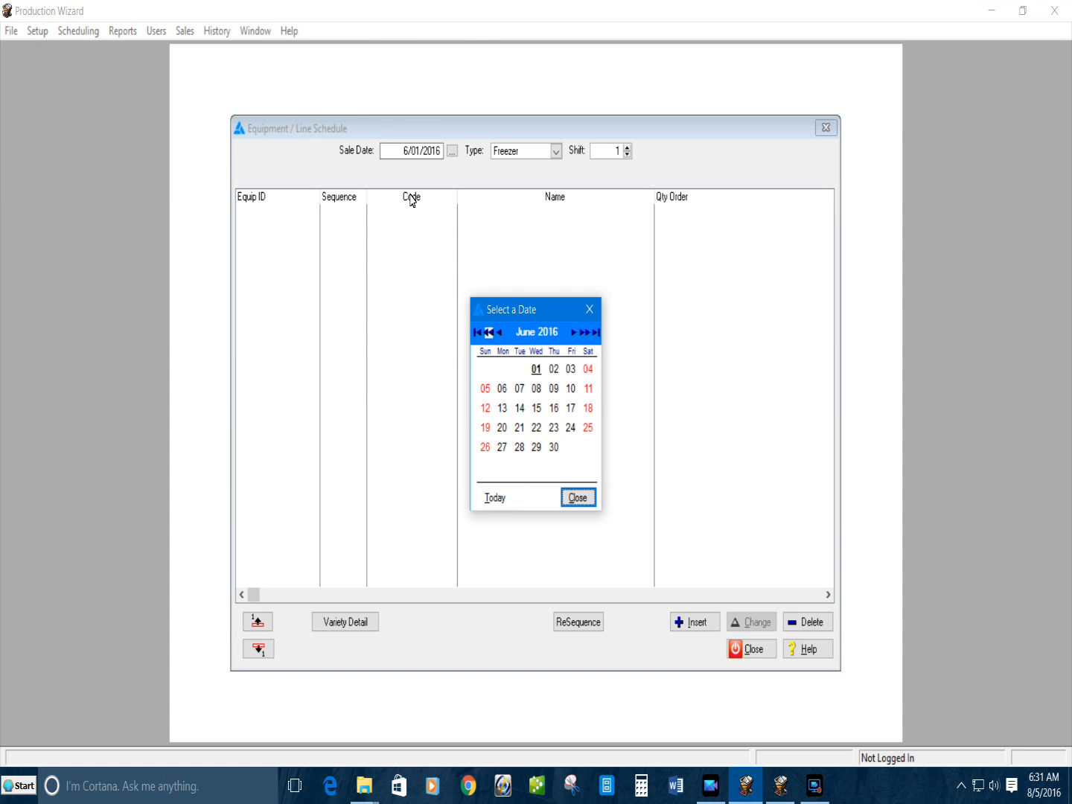
{"action": "left_click", "coordinate": [489, 332]}
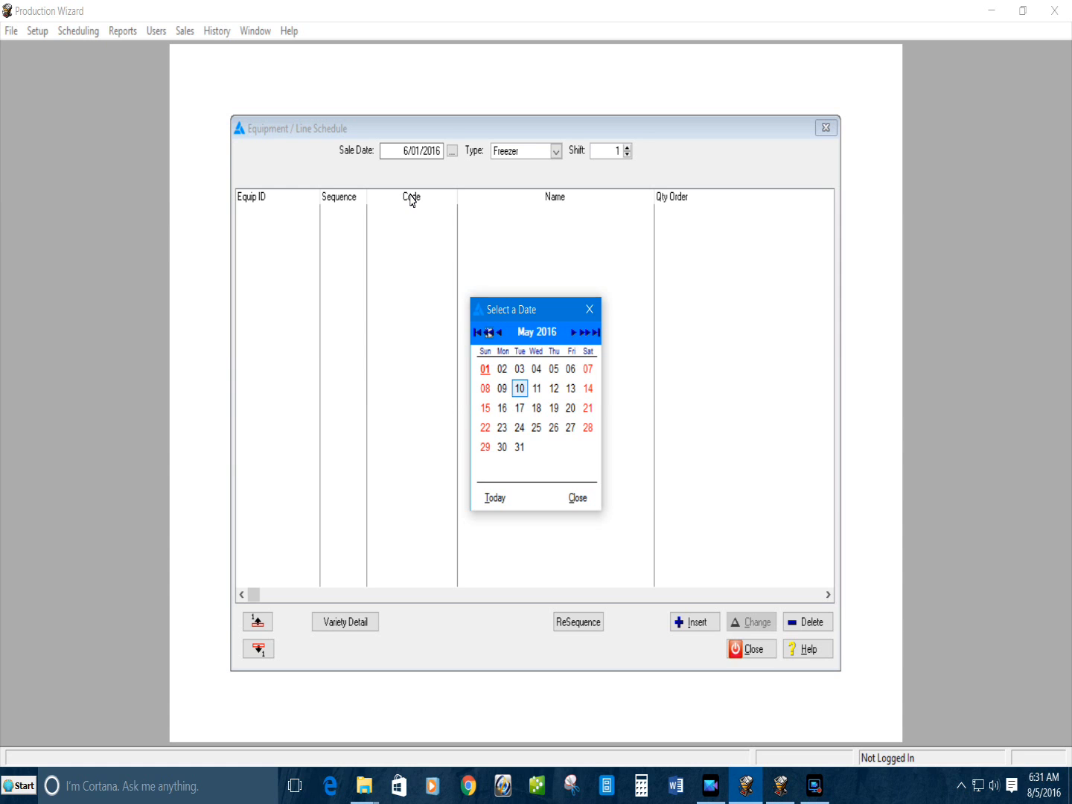
{"action": "left_click", "coordinate": [553, 428]}
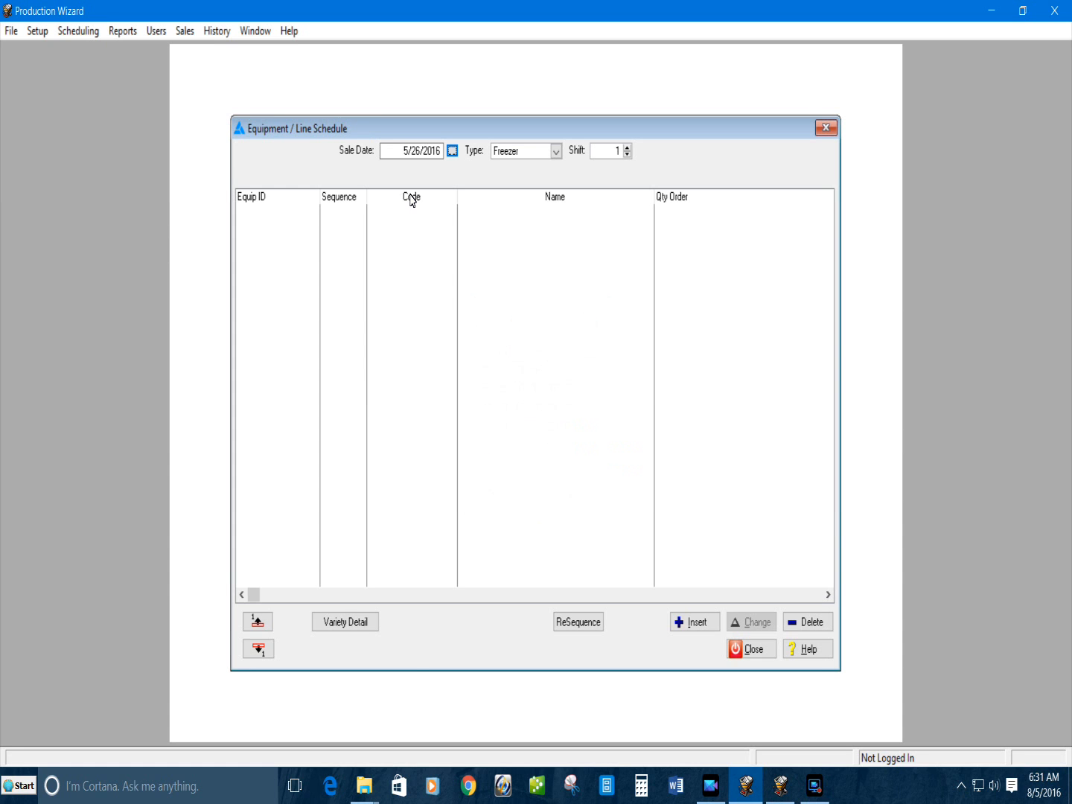
- Show the Oven1 and Oven2 product schedules for the selected sale date, and close the equipment schedule
{"action": "left_click", "coordinate": [556, 151]}
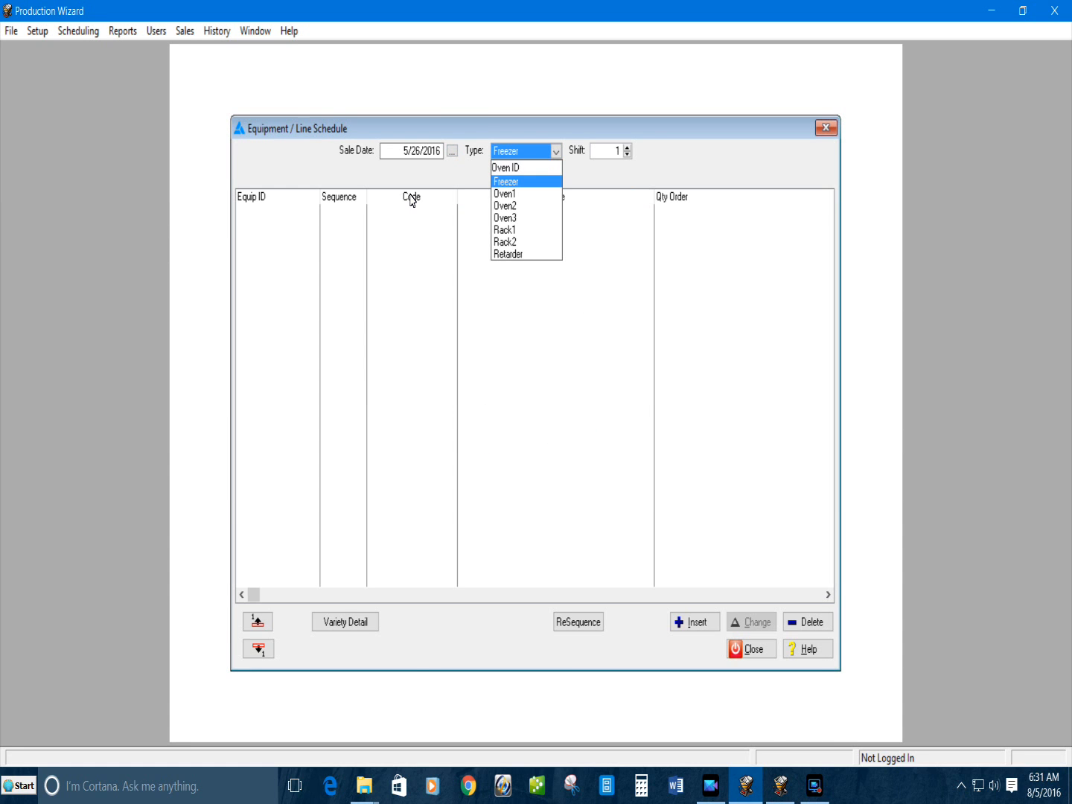
{"action": "left_click", "coordinate": [513, 193]}
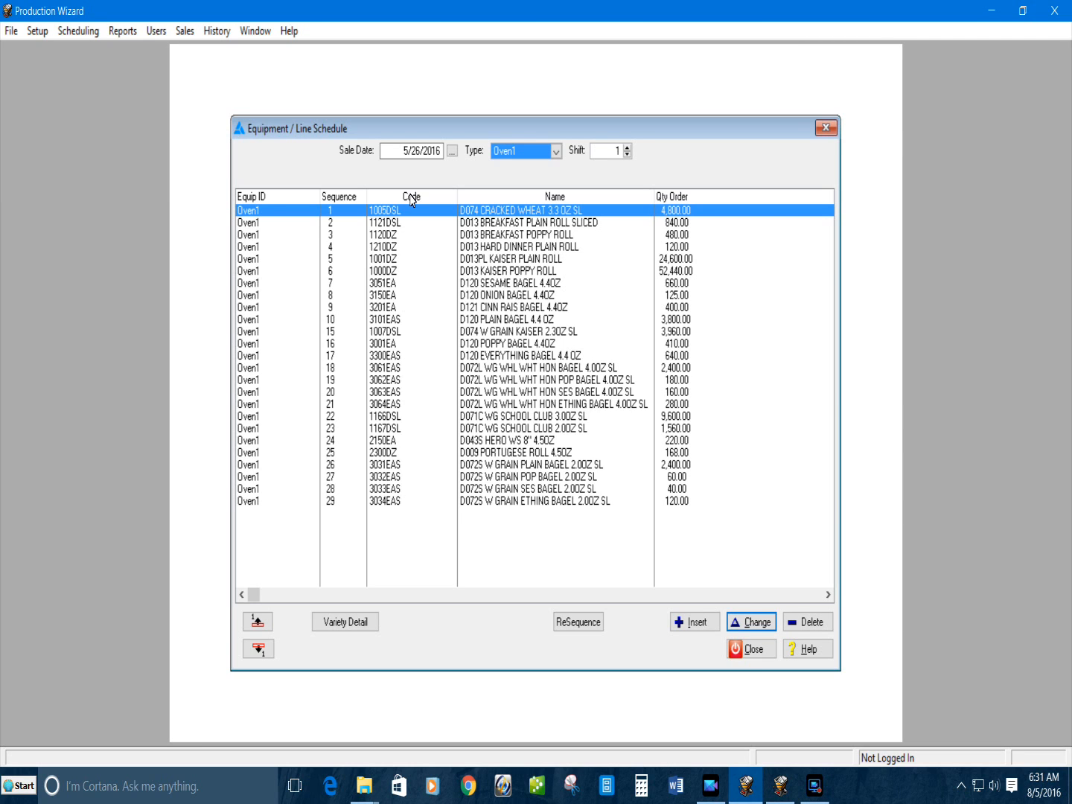
{"action": "left_click", "coordinate": [556, 151]}
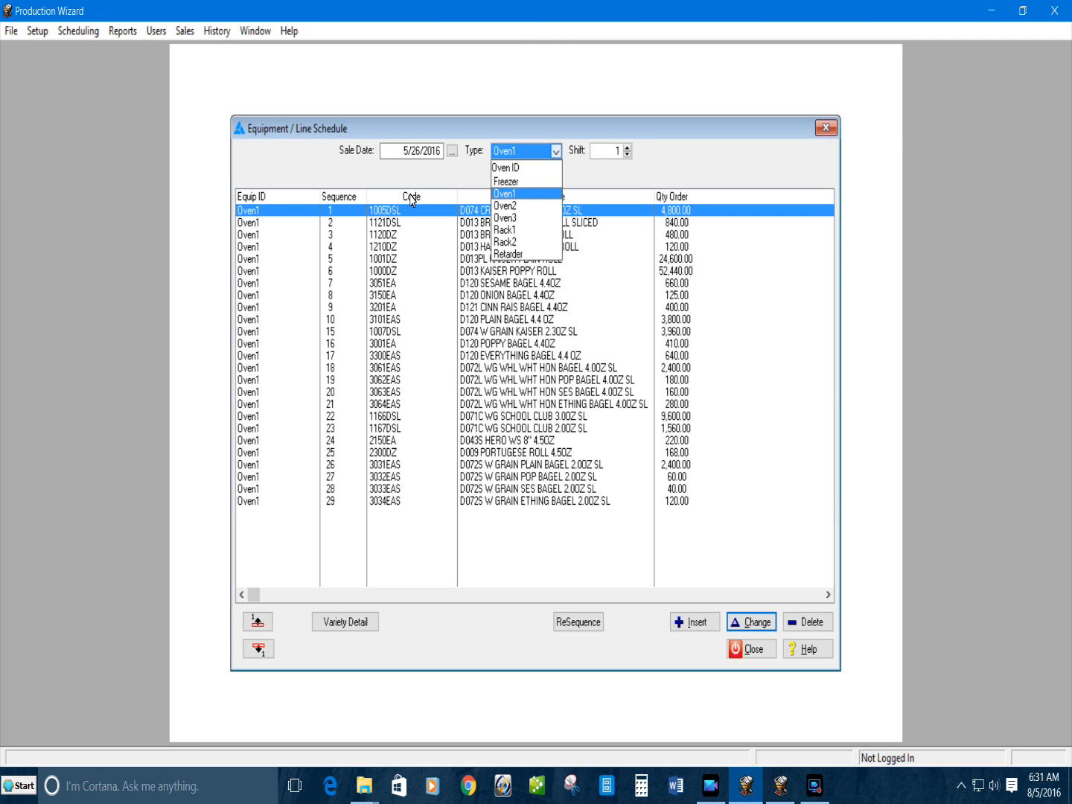
{"action": "key", "text": "Return"}
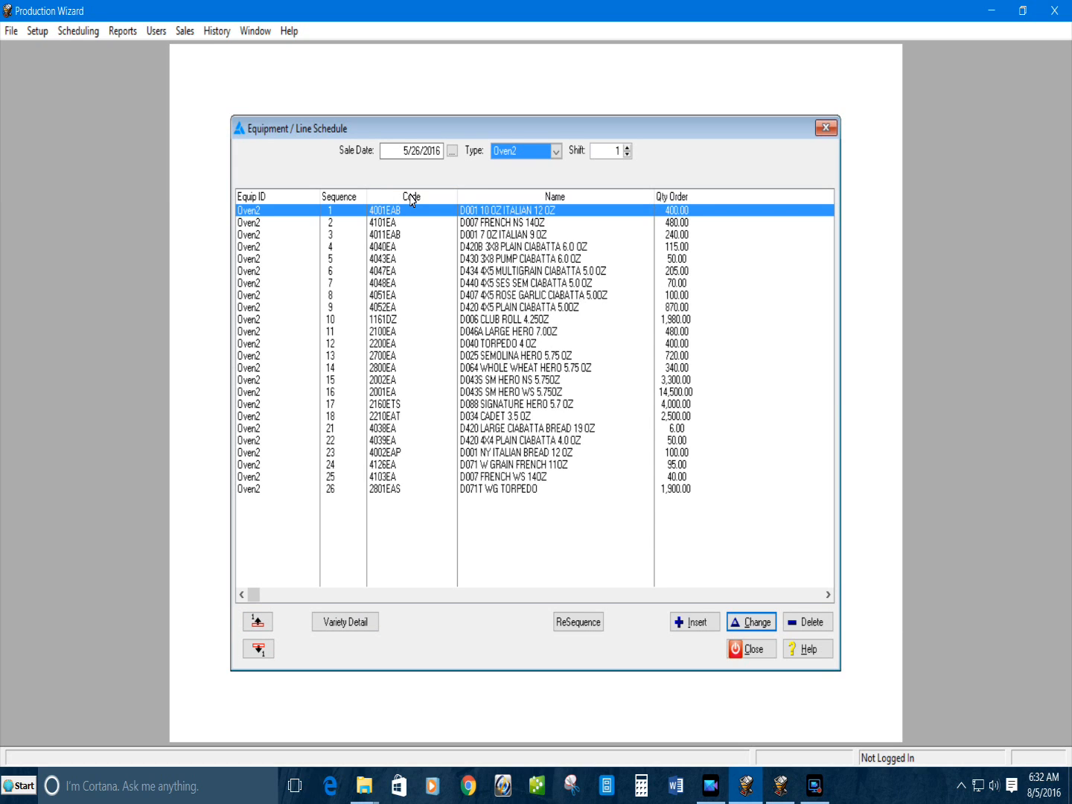
{"action": "left_click", "coordinate": [753, 650]}
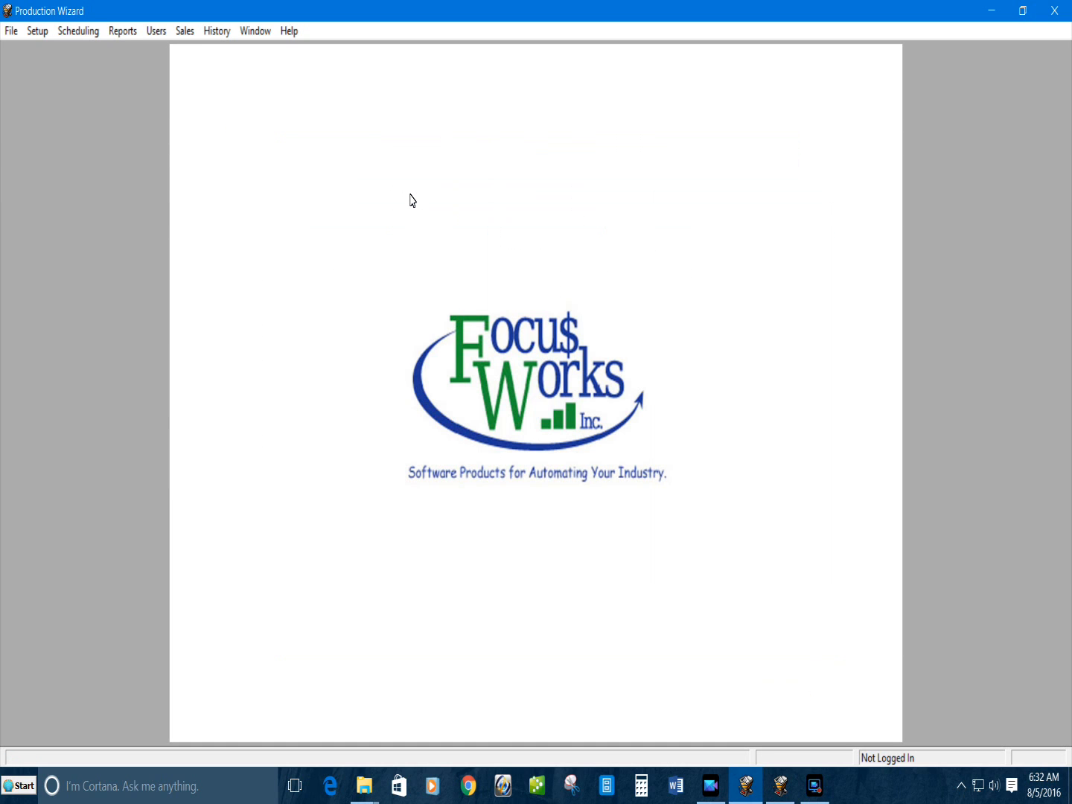
- Open the Created Orders daily schedule and check the production orders for its first PreScale variety
{"action": "left_click", "coordinate": [216, 32]}
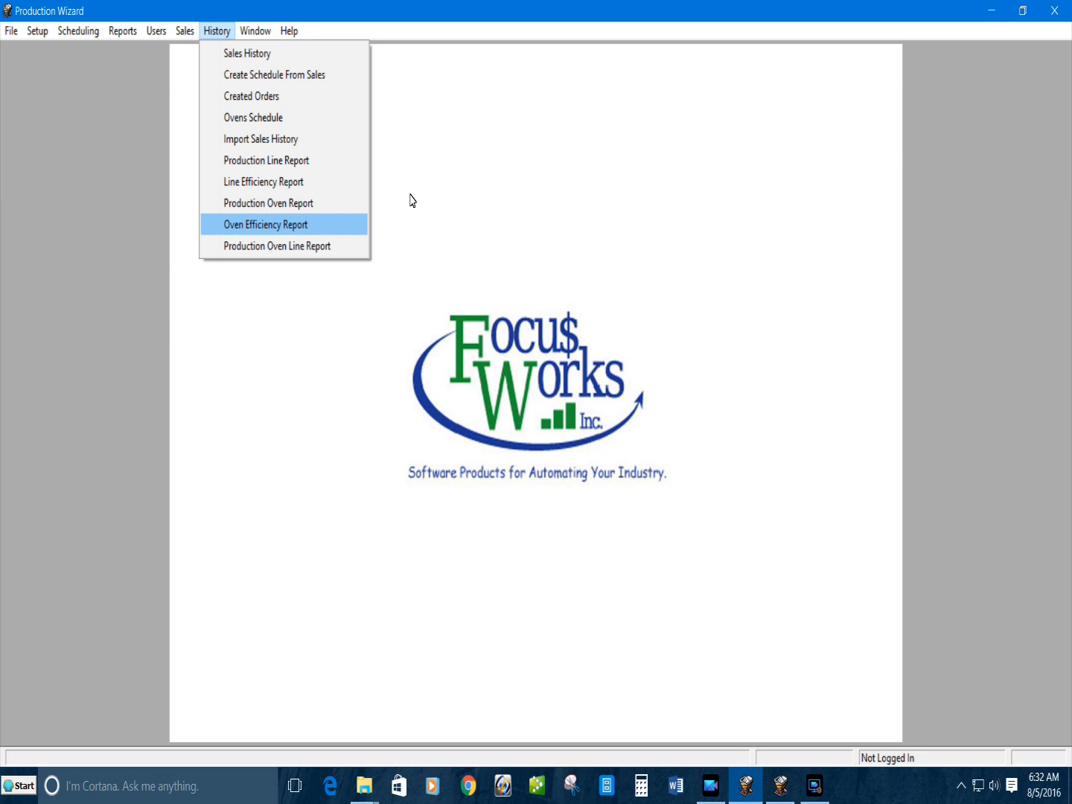
{"action": "key", "text": "Down"}
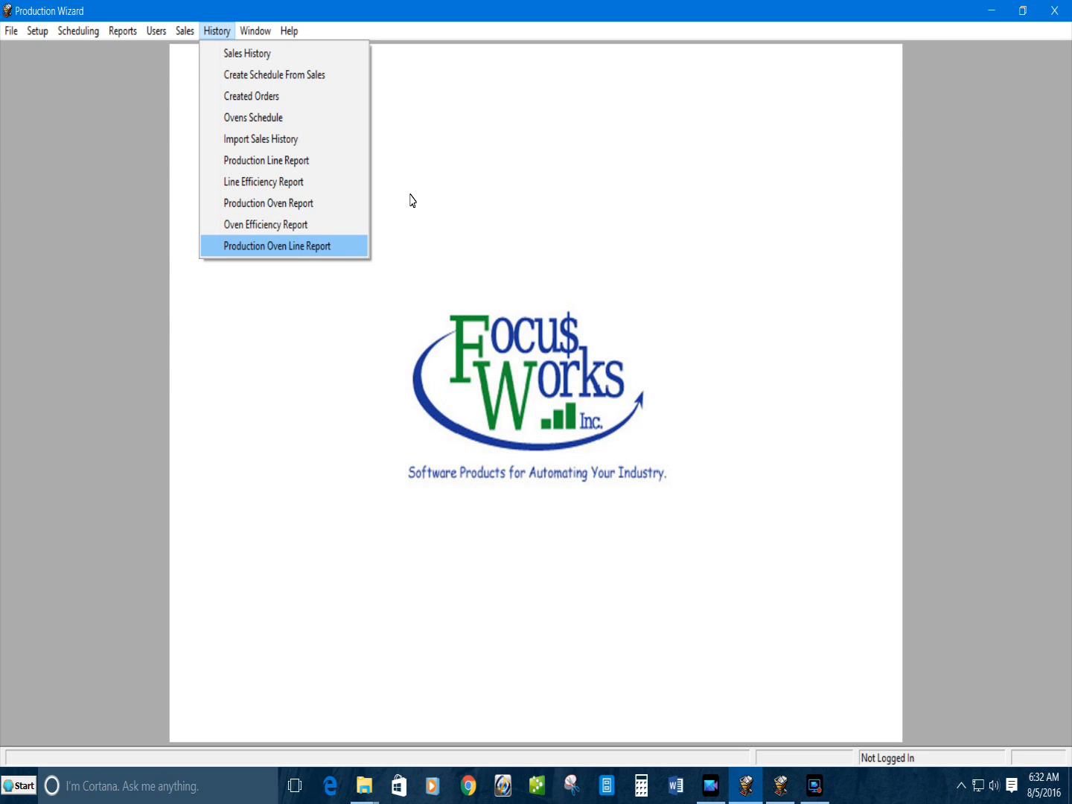
{"action": "key", "text": "Up"}
{"action": "key", "text": "Up"}
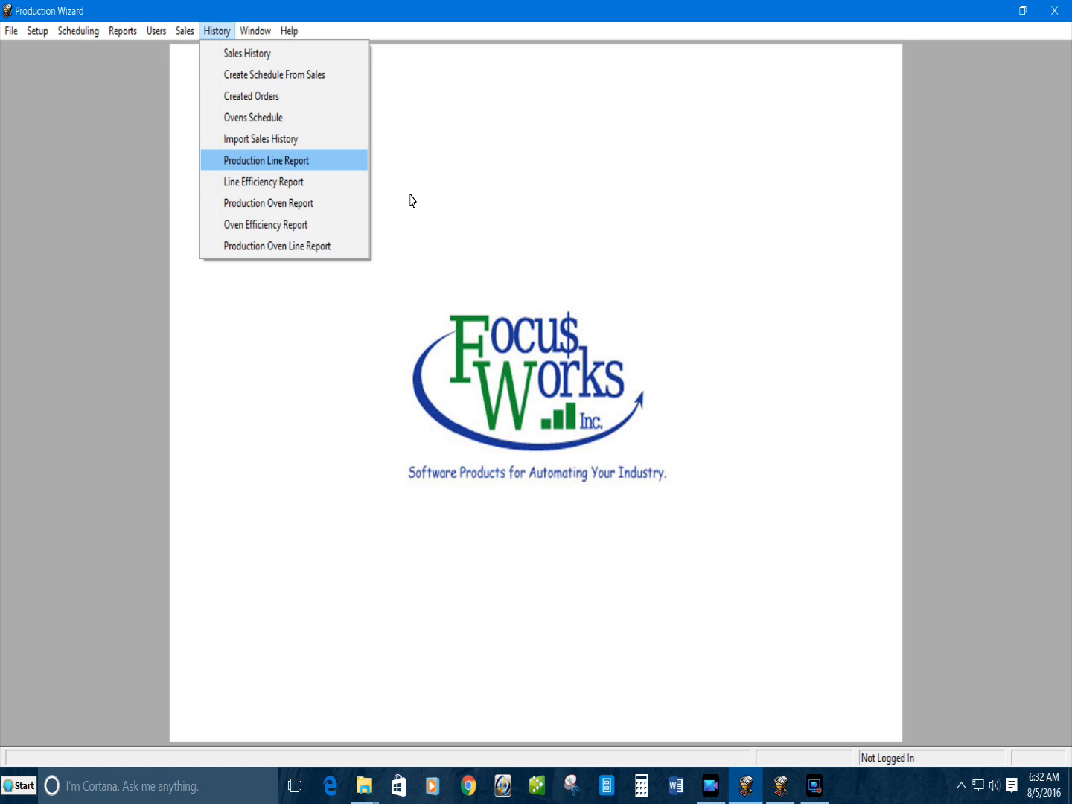
{"action": "key", "text": "Up"}
{"action": "key", "text": "Up"}
{"action": "key", "text": "Up"}
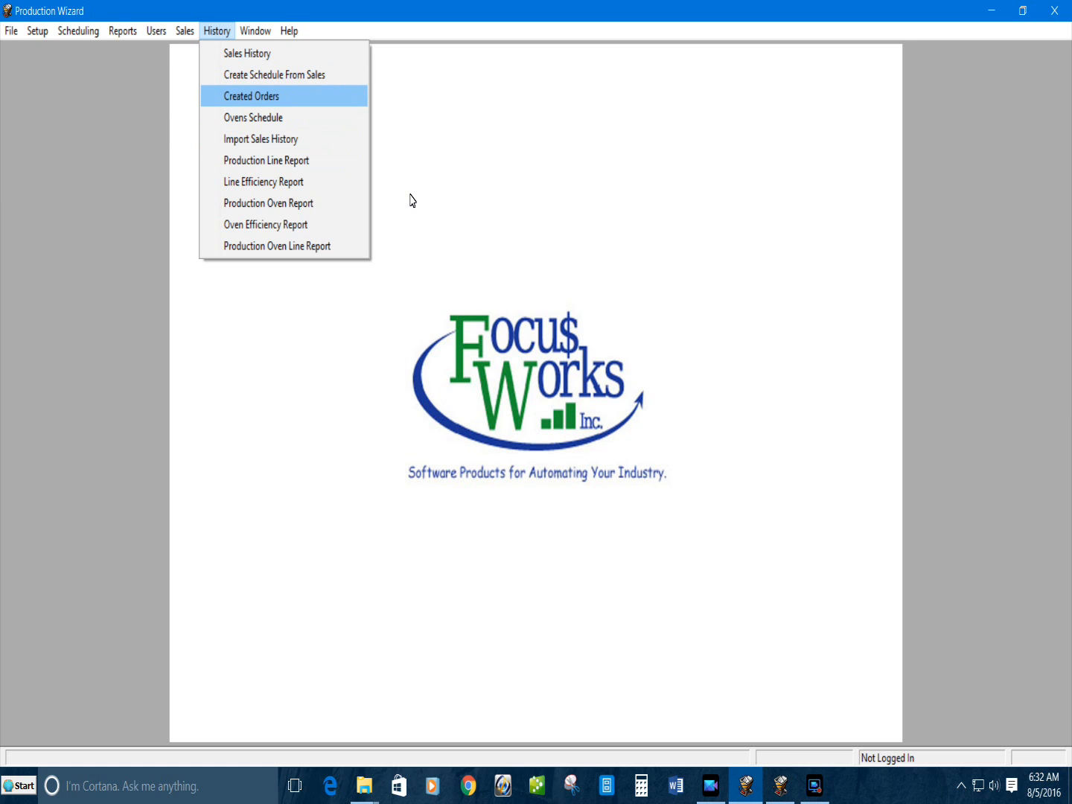
{"action": "key", "text": "Return"}
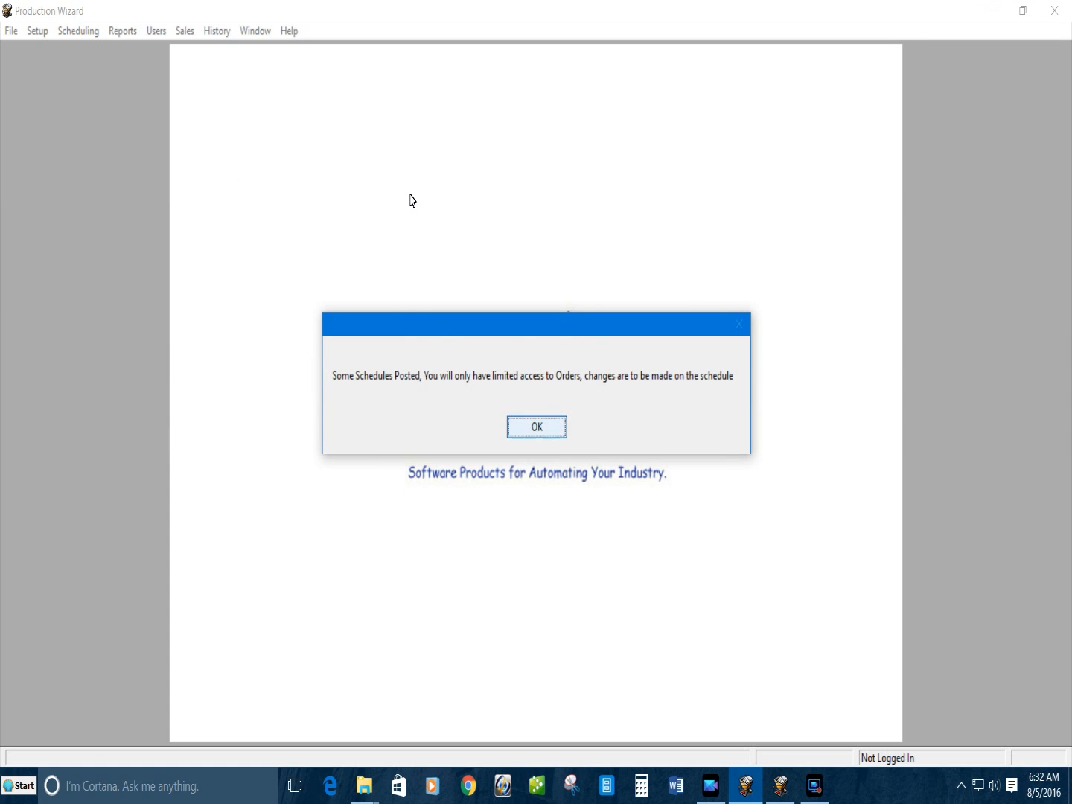
{"action": "key", "text": "Return"}
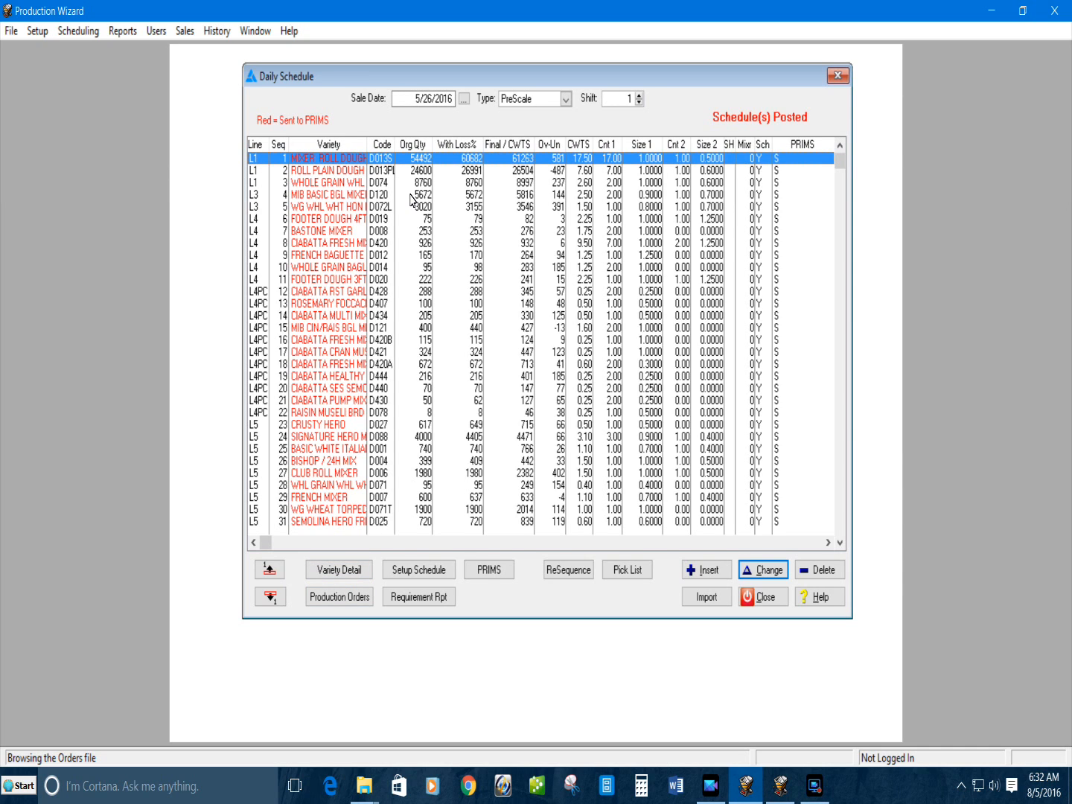
{"action": "left_click", "coordinate": [339, 596]}
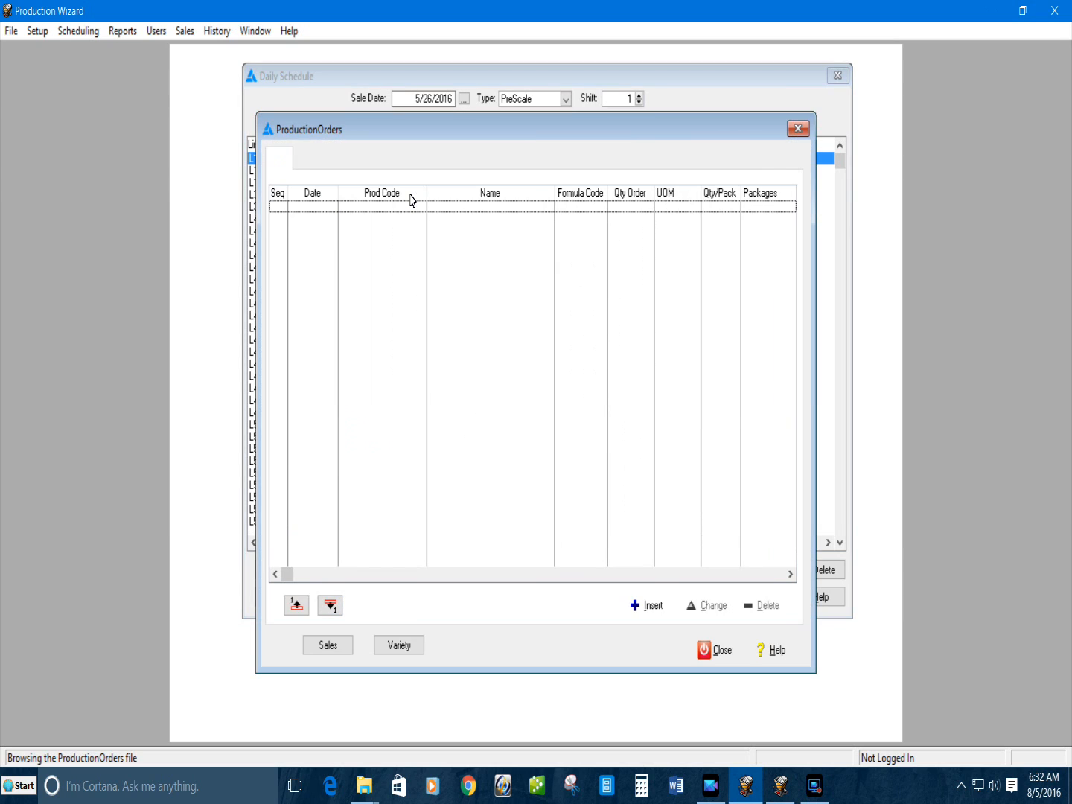
{"action": "left_click", "coordinate": [715, 650]}
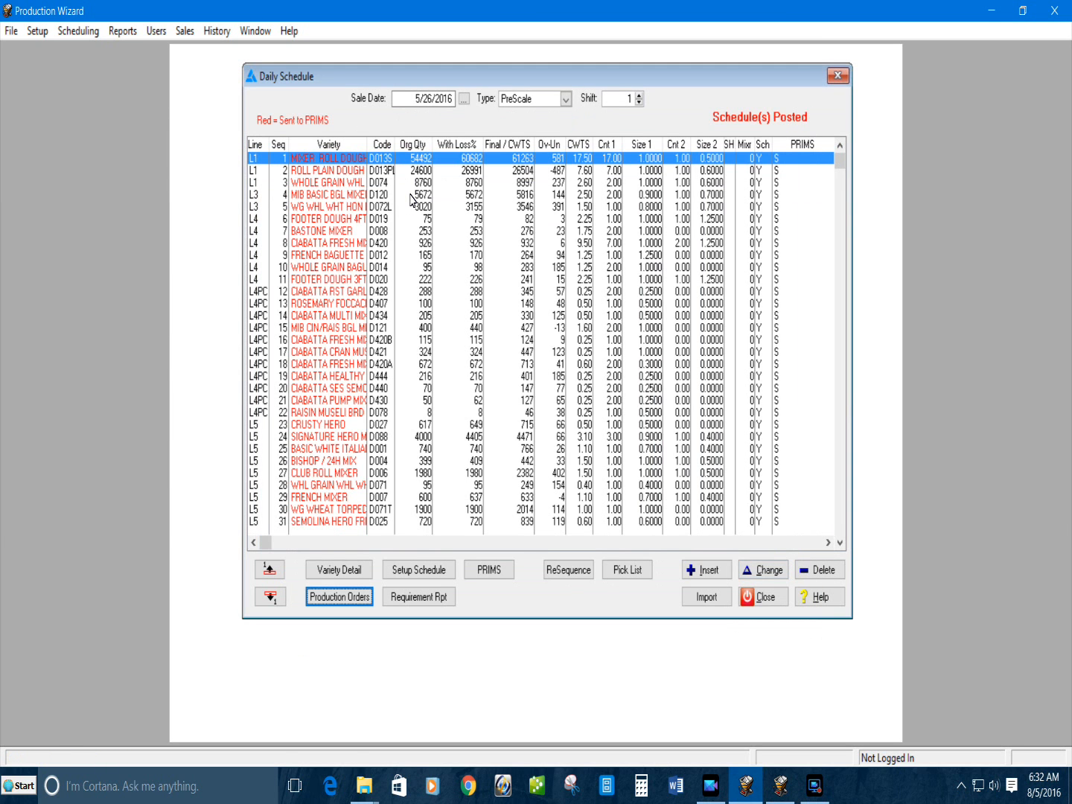
- Switch the daily schedule type to Mixer and view the production orders behind whole grain variety D074
{"action": "left_click", "coordinate": [566, 99]}
{"action": "left_click", "coordinate": [526, 128]}
{"action": "key", "text": "Tab"}
{"action": "key", "text": "Tab"}
{"action": "key", "text": "Return"}
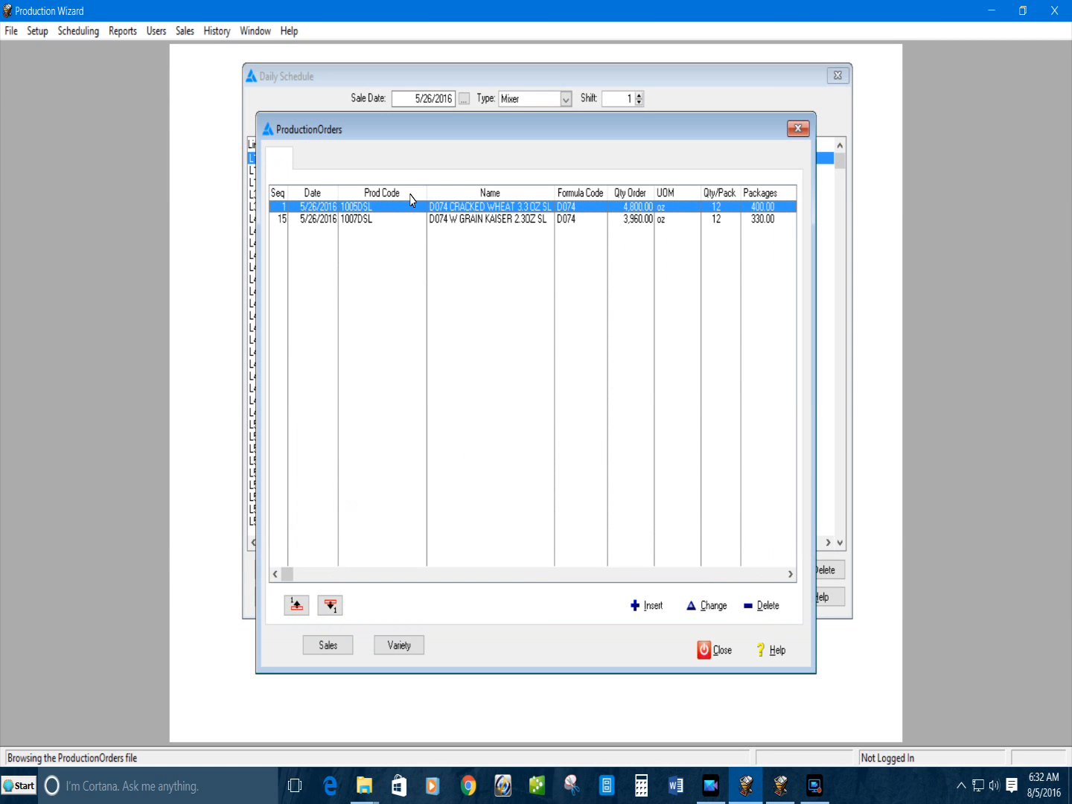
{"action": "left_click_drag", "start_coordinate": [417, 129], "coordinate": [448, 252]}
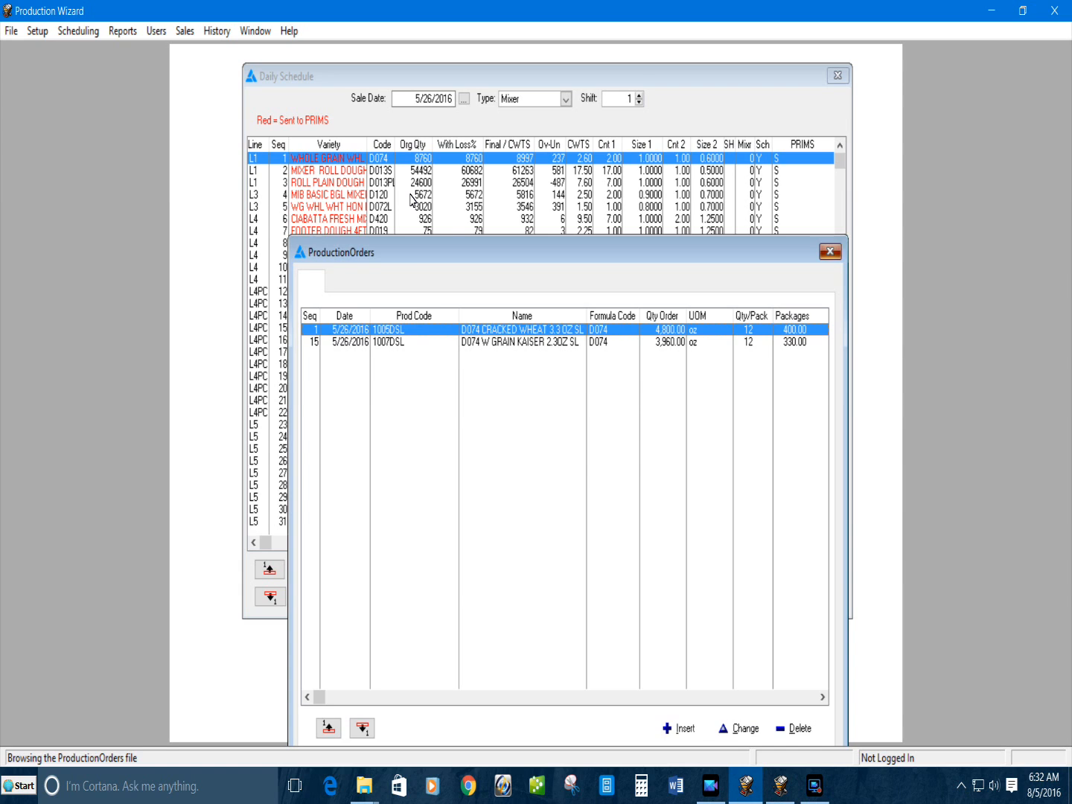
{"action": "key", "text": "Escape"}
- View the production orders behind mixer roll dough variety D013S, and close the daily schedule
{"action": "key", "text": "Down"}
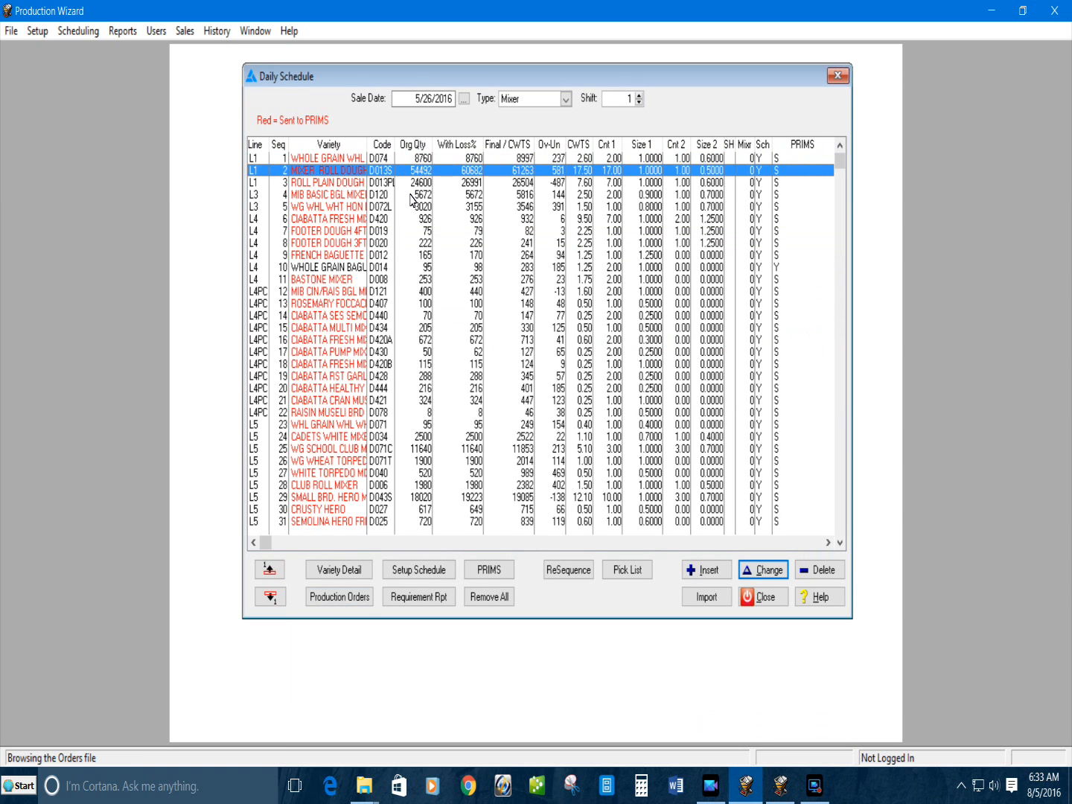
{"action": "key", "text": "Return"}
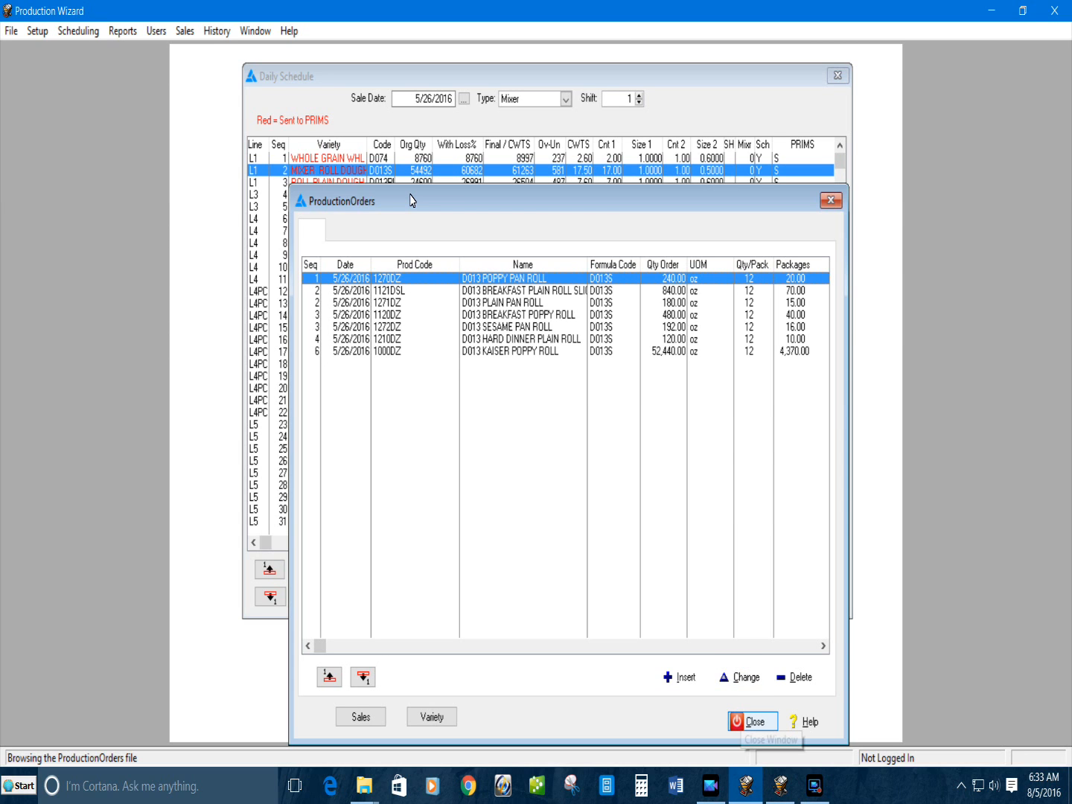
{"action": "left_click", "coordinate": [749, 721]}
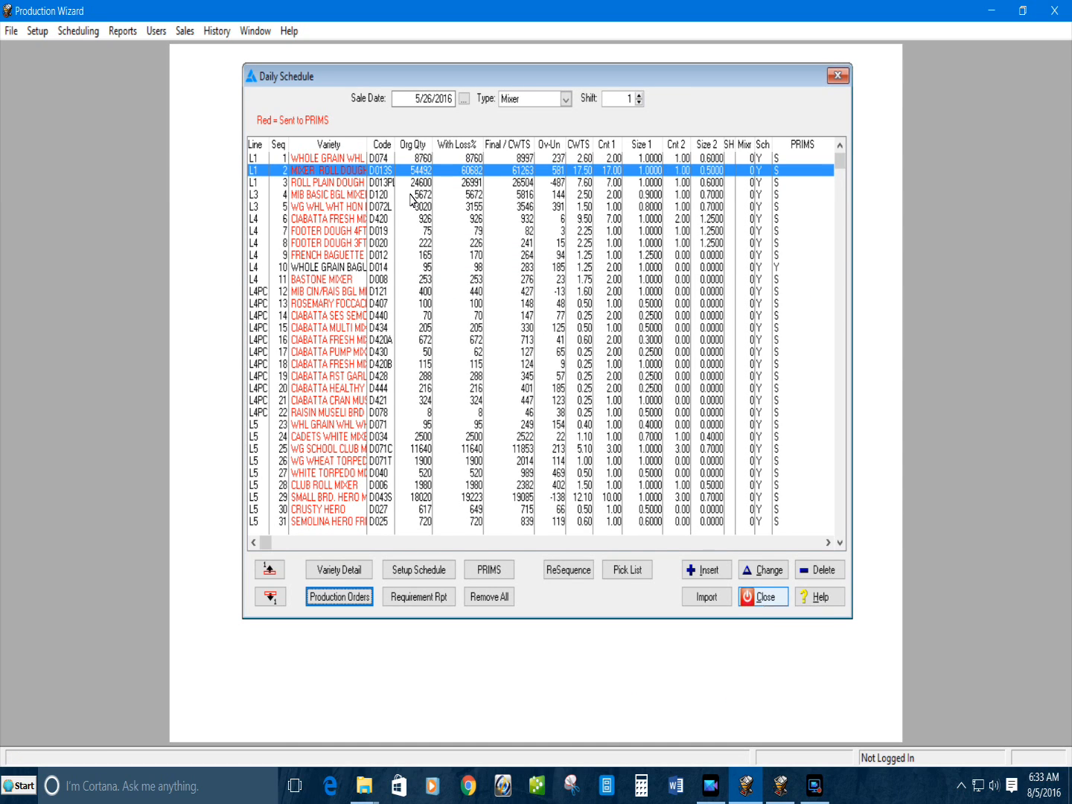
{"action": "left_click", "coordinate": [763, 596]}
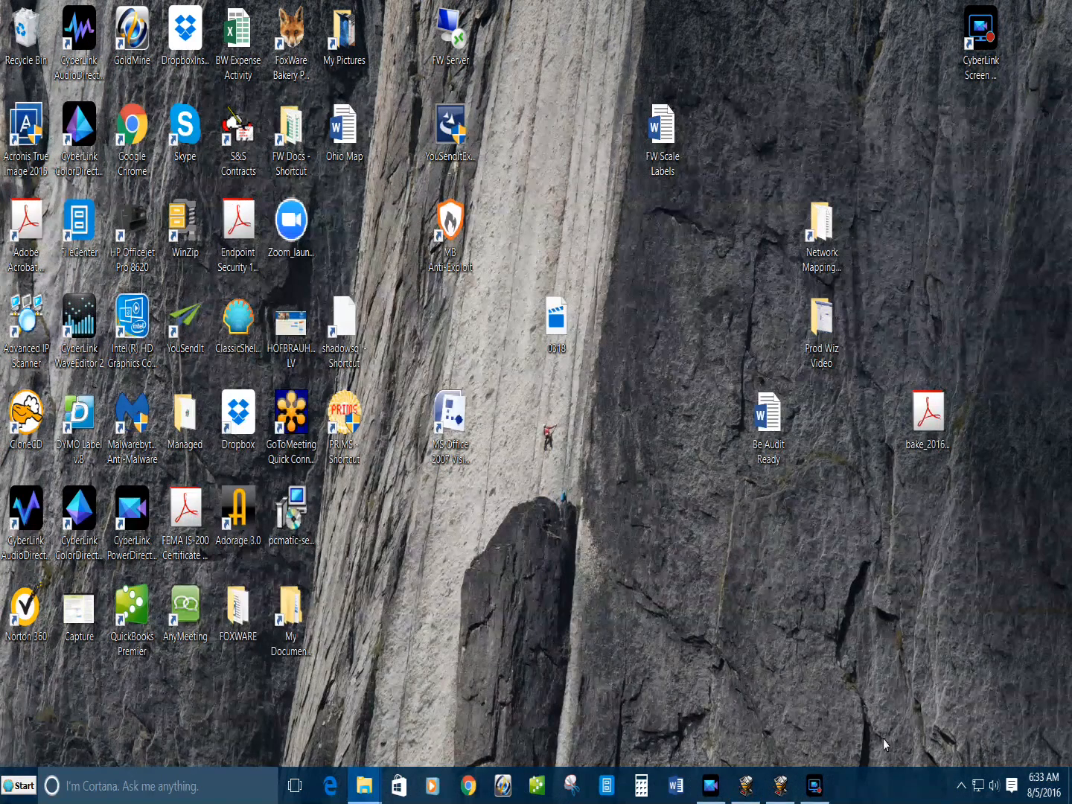
- Switch to the second Production Wizard window and show the Product Schedules (V2) for 8/05/2016 to 8/26/2016
{"action": "left_click", "coordinate": [781, 792]}
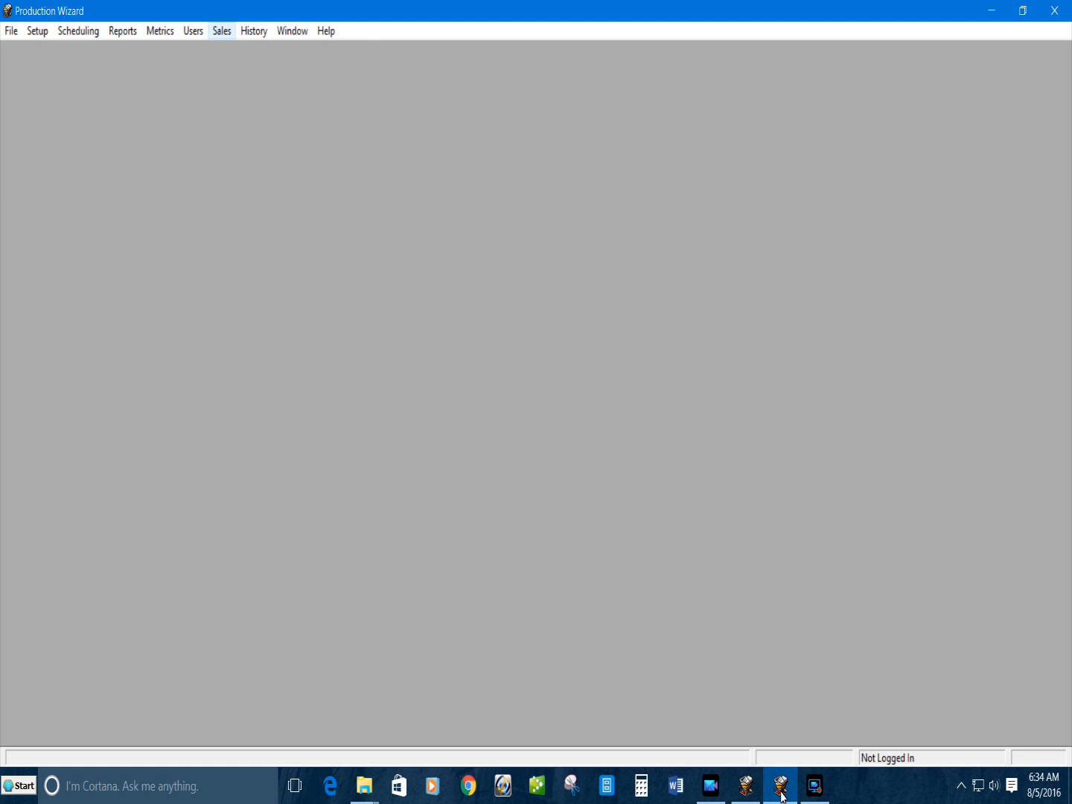
{"action": "key", "text": "Return"}
{"action": "key", "text": "Down"}
{"action": "key", "text": "Down"}
{"action": "key", "text": "Return"}
{"action": "key", "text": "Return"}
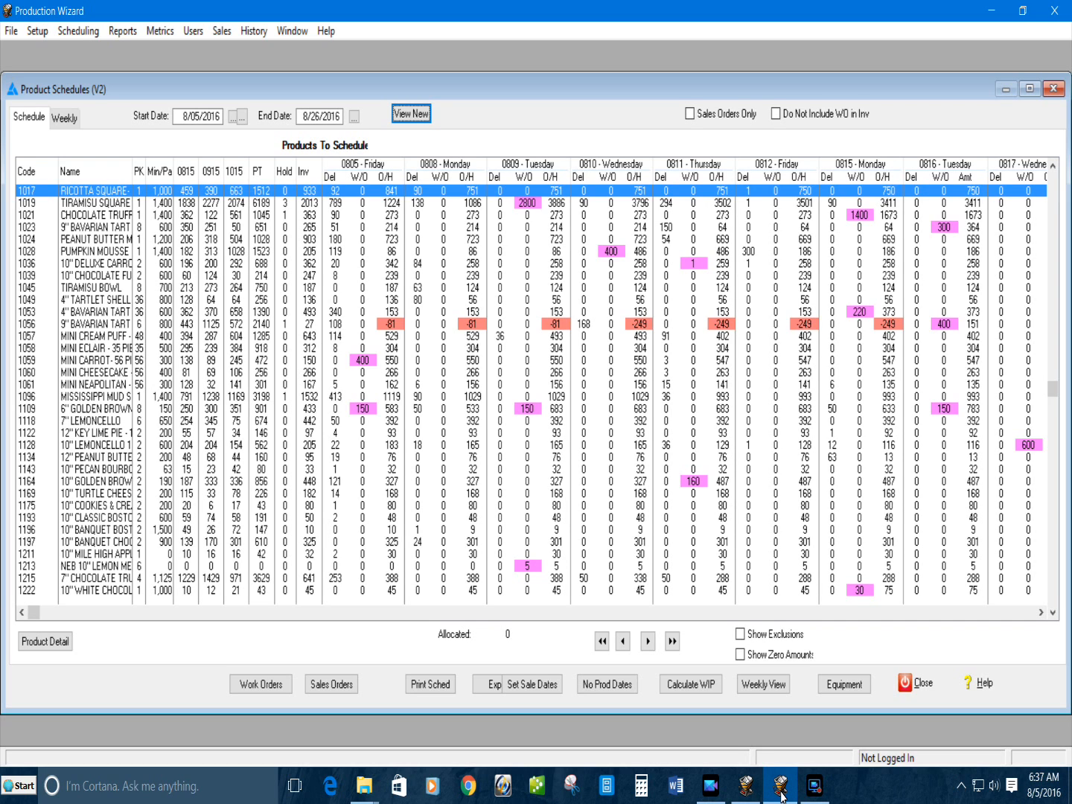
- Review the deliveries, work orders and on-hand quantities of the scheduled products from code 1017 down to 1213
{"action": "key", "text": "Down"}
{"action": "key", "text": "Down"}
{"action": "key", "text": "Down"}
{"action": "key", "text": "Down"}
{"action": "key", "text": "Down"}
{"action": "key", "text": "Down"}
{"action": "key", "text": "Down"}
{"action": "key", "text": "Down"}
{"action": "key", "text": "Down"}
{"action": "key", "text": "Down"}
{"action": "key", "text": "Down"}
{"action": "key", "text": "Down"}
{"action": "key", "text": "Down"}
{"action": "key", "text": "Down"}
{"action": "key", "text": "Down"}
{"action": "key", "text": "Down"}
{"action": "key", "text": "Down"}
{"action": "key", "text": "Down"}
{"action": "key", "text": "Down"}
{"action": "key", "text": "Down"}
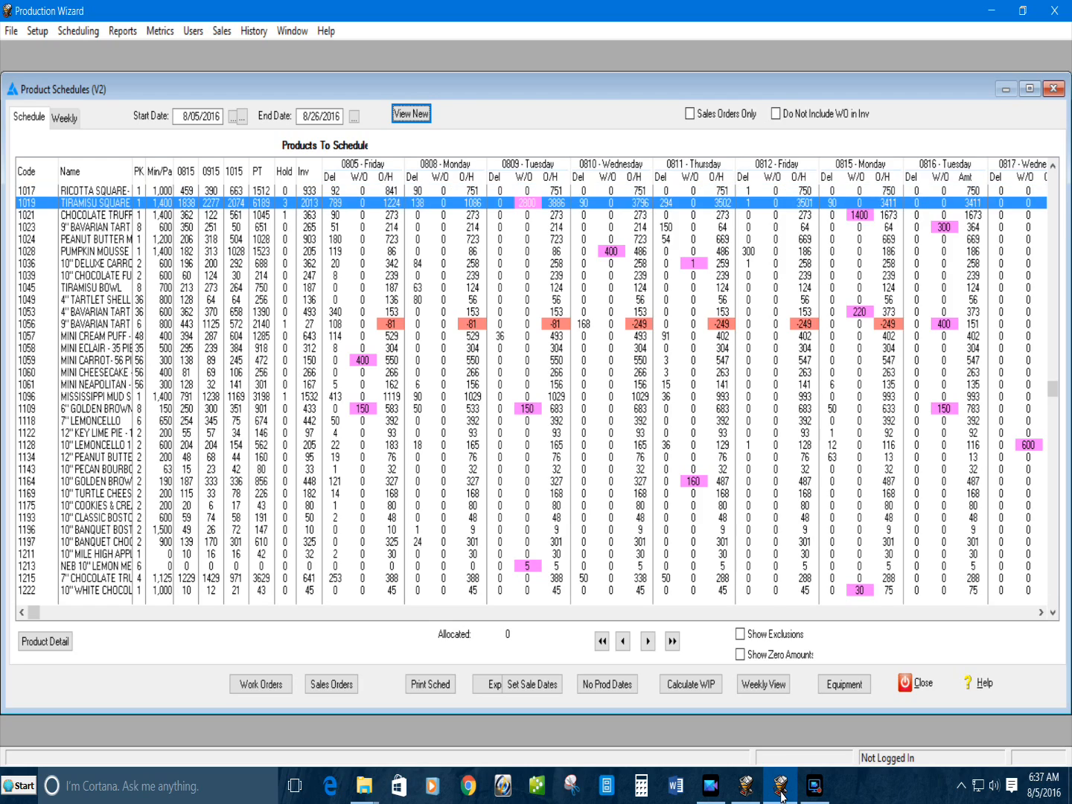
{"action": "key", "text": "Down"}
{"action": "key", "text": "Down"}
{"action": "key", "text": "Down"}
{"action": "key", "text": "Down"}
{"action": "key", "text": "Down"}
{"action": "key", "text": "Down"}
{"action": "key", "text": "Down"}
{"action": "key", "text": "Down"}
{"action": "key", "text": "Down"}
{"action": "key", "text": "Down"}
{"action": "key", "text": "Down"}
{"action": "key", "text": "Down"}
{"action": "key", "text": "Down"}
{"action": "key", "text": "Down"}
{"action": "key", "text": "Down"}
{"action": "key", "text": "Down"}
{"action": "key", "text": "Down"}
{"action": "key", "text": "Down"}
{"action": "key", "text": "Down"}
{"action": "key", "text": "Down"}
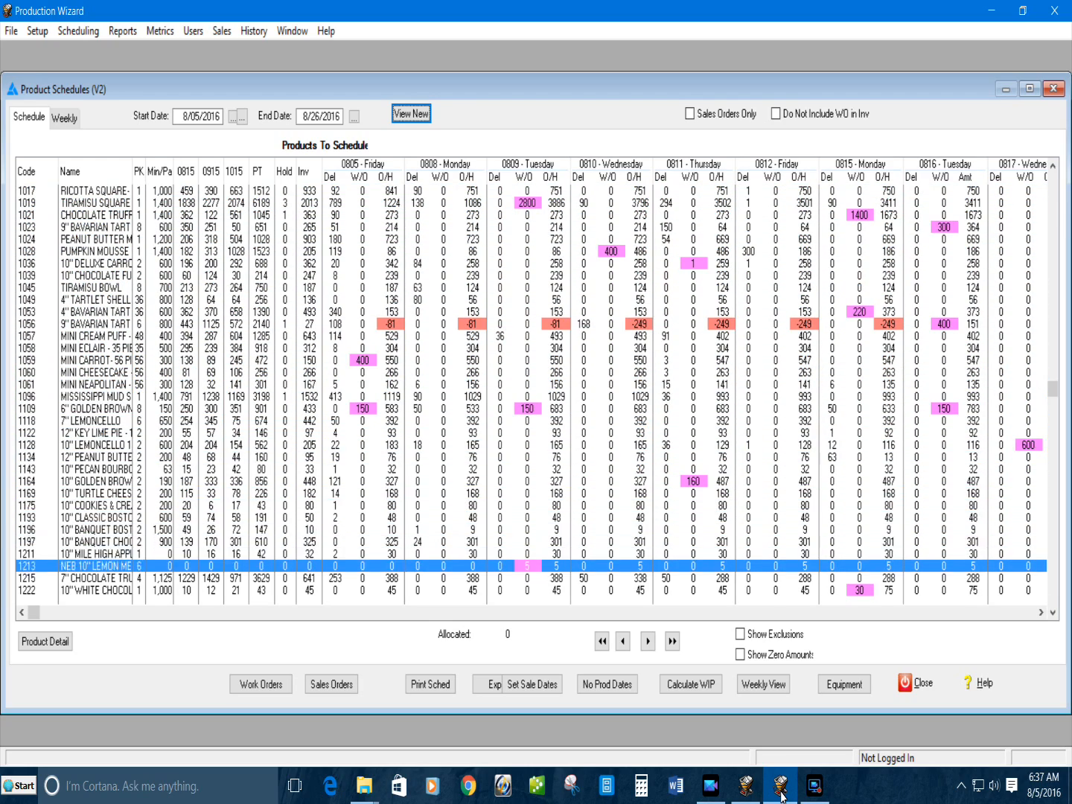
- Review the deliveries, work orders and on-hand quantities of the products down to code 1640, and go back up the list
{"action": "key", "text": "Down"}
{"action": "key", "text": "Down"}
{"action": "key", "text": "Down"}
{"action": "key", "text": "Down"}
{"action": "key", "text": "Down"}
{"action": "key", "text": "Down"}
{"action": "key", "text": "Down"}
{"action": "key", "text": "Down"}
{"action": "key", "text": "Down"}
{"action": "key", "text": "Down"}
{"action": "key", "text": "Down"}
{"action": "key", "text": "Down"}
{"action": "key", "text": "Down"}
{"action": "key", "text": "Down"}
{"action": "key", "text": "Down"}
{"action": "key", "text": "Down"}
{"action": "key", "text": "Down"}
{"action": "key", "text": "Down"}
{"action": "key", "text": "Down"}
{"action": "key", "text": "Down"}
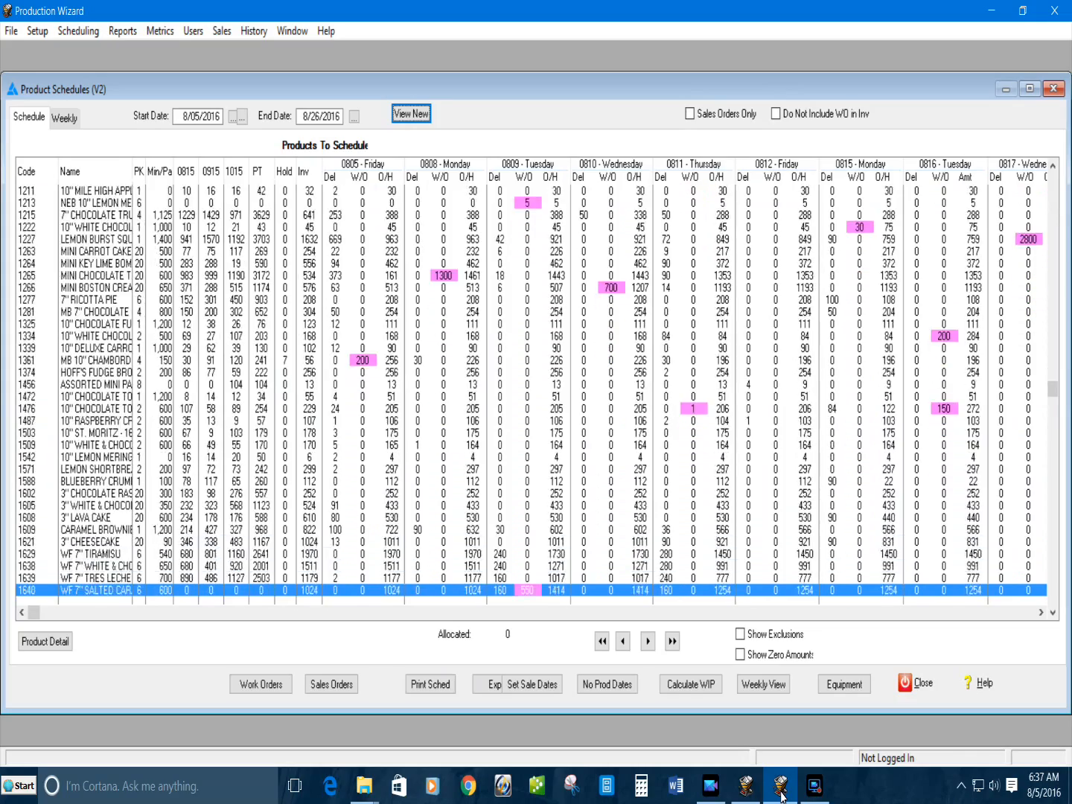
{"action": "key", "text": "Page_Up"}
{"action": "key", "text": "Page_Up"}
{"action": "key", "text": "Page_Up"}
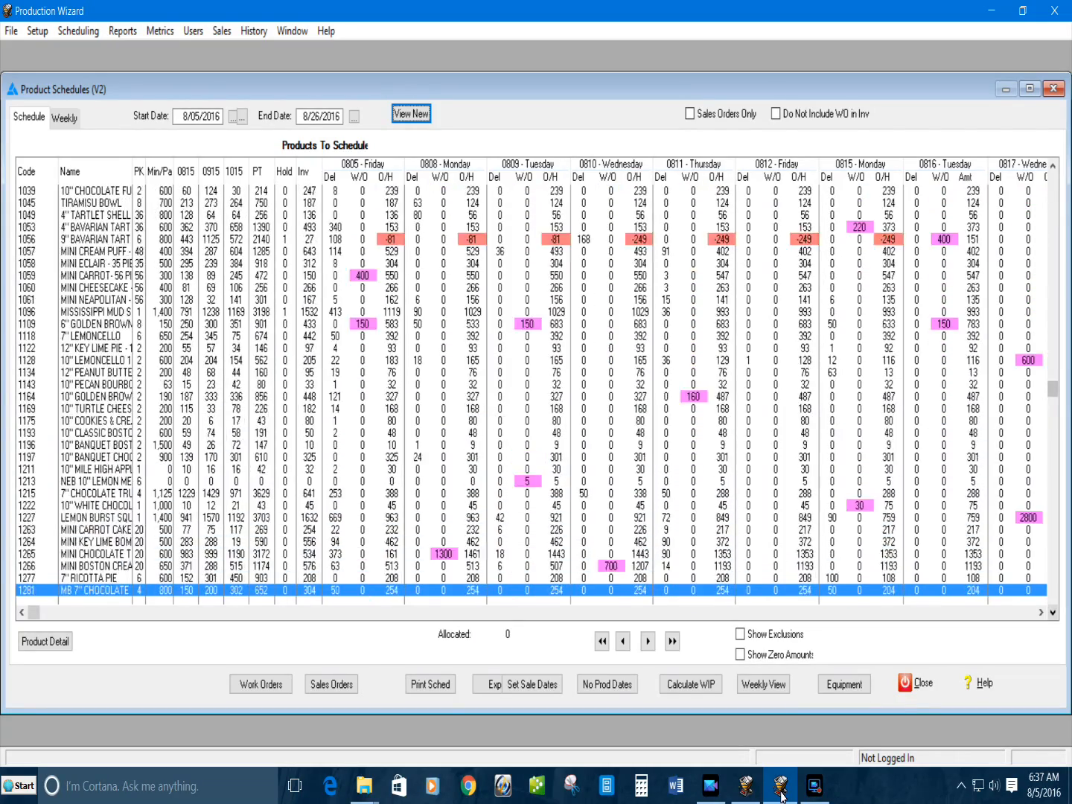
- Examine the deliveries, work orders and on-hand quantities across the later production dates, through 8/25
{"action": "key", "text": "Right"}
{"action": "key", "text": "Right"}
{"action": "key", "text": "Right"}
{"action": "key", "text": "Right"}
{"action": "key", "text": "Right"}
{"action": "key", "text": "Right"}
{"action": "key", "text": "Right"}
{"action": "key", "text": "Right"}
{"action": "key", "text": "Right"}
{"action": "key", "text": "Right"}
{"action": "key", "text": "Right"}
{"action": "key", "text": "Right"}
{"action": "key", "text": "Right"}
{"action": "key", "text": "Right"}
{"action": "key", "text": "Right"}
{"action": "key", "text": "Right"}
{"action": "key", "text": "Right"}
{"action": "key", "text": "Right"}
{"action": "key", "text": "Right"}
{"action": "key", "text": "Right"}
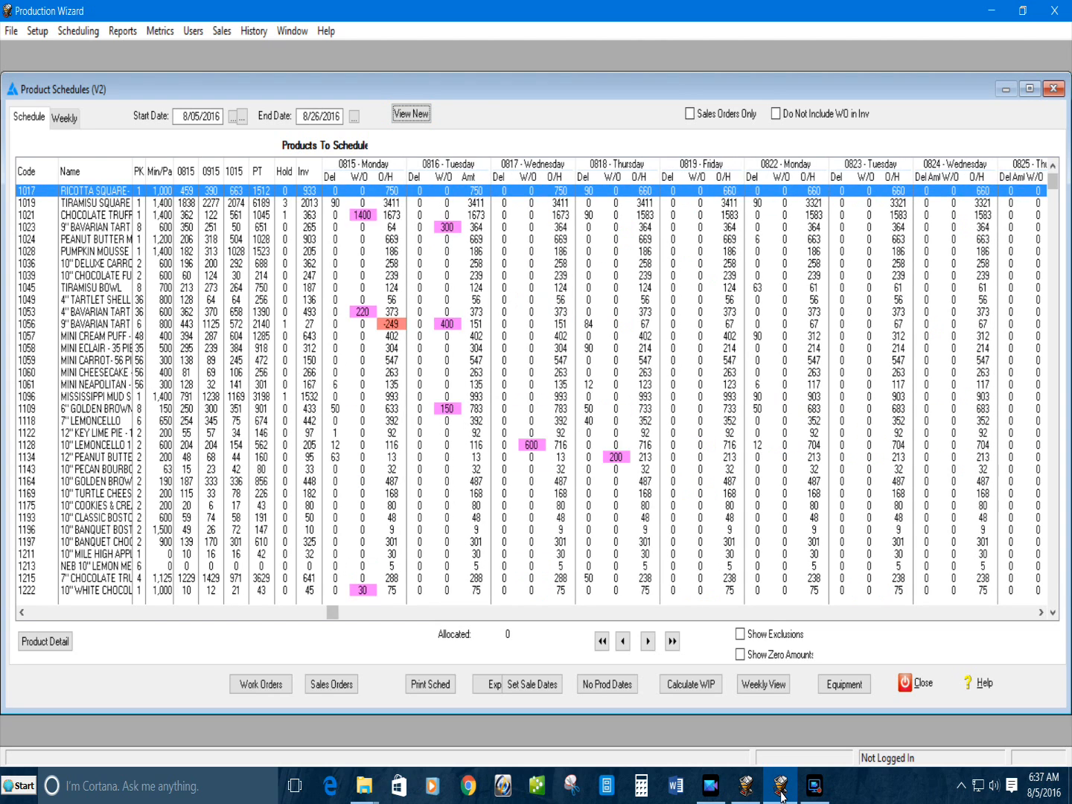
{"action": "key", "text": "Right"}
{"action": "key", "text": "Right"}
{"action": "key", "text": "Right"}
{"action": "key", "text": "Right"}
{"action": "key", "text": "Right"}
{"action": "key", "text": "Right"}
{"action": "key", "text": "Right"}
{"action": "key", "text": "Right"}
{"action": "key", "text": "Right"}
{"action": "key", "text": "Right"}
{"action": "key", "text": "Right"}
{"action": "key", "text": "Right"}
- Return to the first dates, inspect the row of chocolate truffle product 1021, and close the product schedules
{"action": "key", "text": "Left"}
{"action": "key", "text": "Left"}
{"action": "key", "text": "Left"}
{"action": "key", "text": "Left"}
{"action": "key", "text": "Left"}
{"action": "key", "text": "Left"}
{"action": "key", "text": "Left"}
{"action": "key", "text": "Left"}
{"action": "key", "text": "Left"}
{"action": "key", "text": "Left"}
{"action": "key", "text": "Left"}
{"action": "key", "text": "Left"}
{"action": "key", "text": "Left"}
{"action": "key", "text": "Left"}
{"action": "key", "text": "Left"}
{"action": "key", "text": "Left"}
{"action": "key", "text": "Left"}
{"action": "key", "text": "Left"}
{"action": "key", "text": "Left"}
{"action": "key", "text": "Left"}
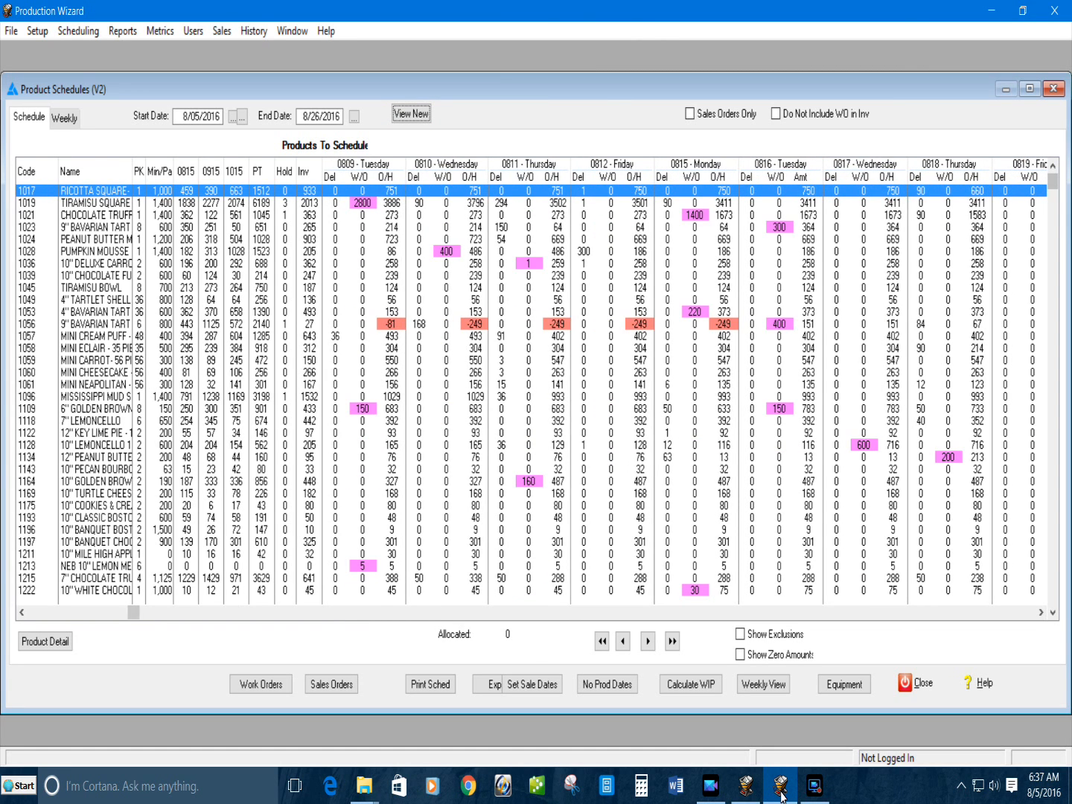
{"action": "key", "text": "Left"}
{"action": "key", "text": "Left"}
{"action": "key", "text": "Left"}
{"action": "key", "text": "Left"}
{"action": "key", "text": "Left"}
{"action": "key", "text": "Left"}
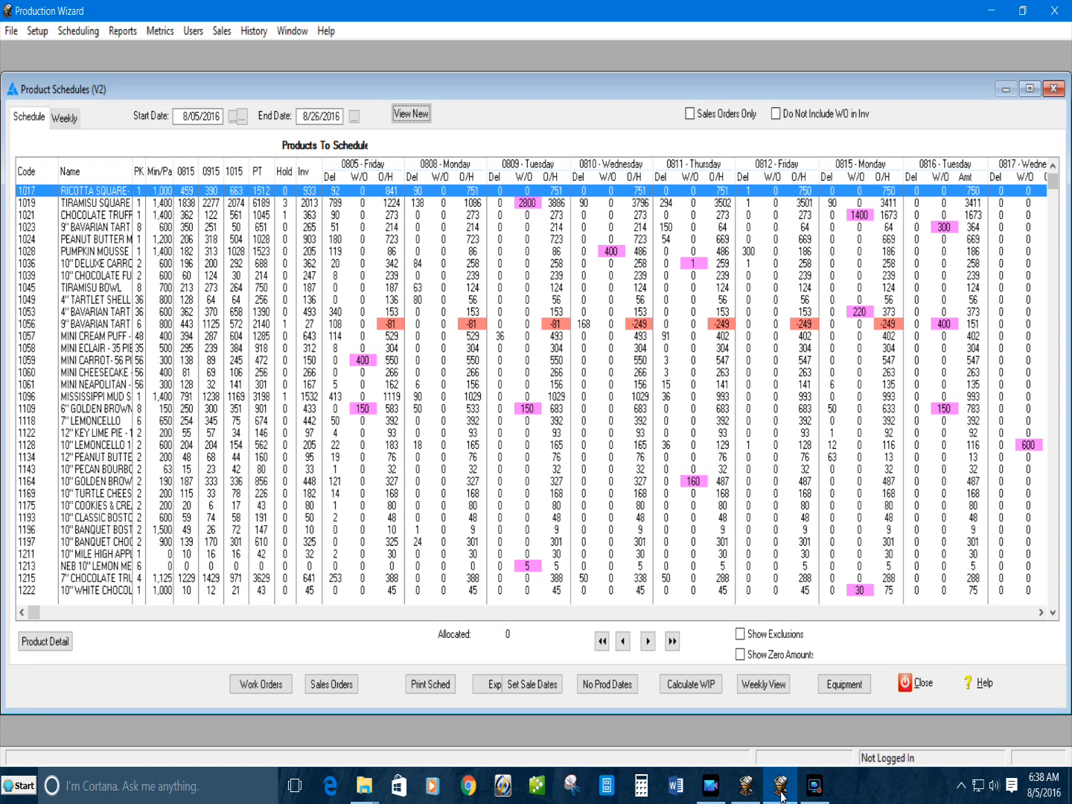
{"action": "left_click", "coordinate": [391, 215]}
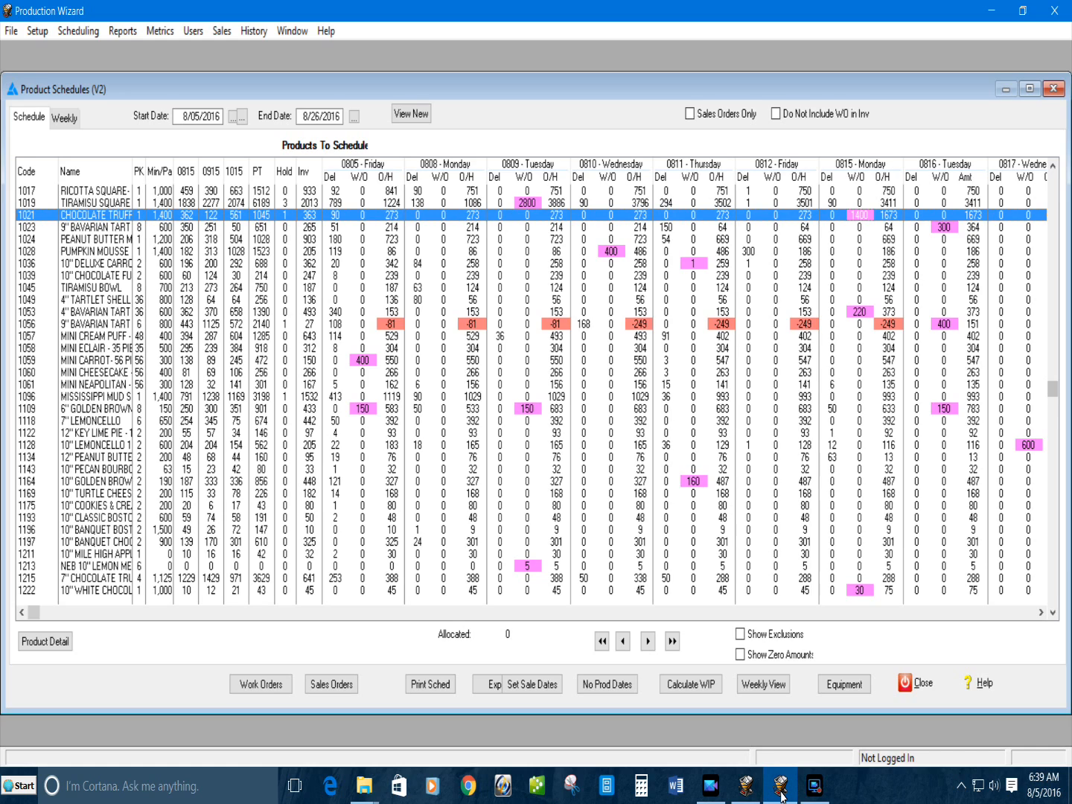
{"action": "left_click", "coordinate": [916, 683]}
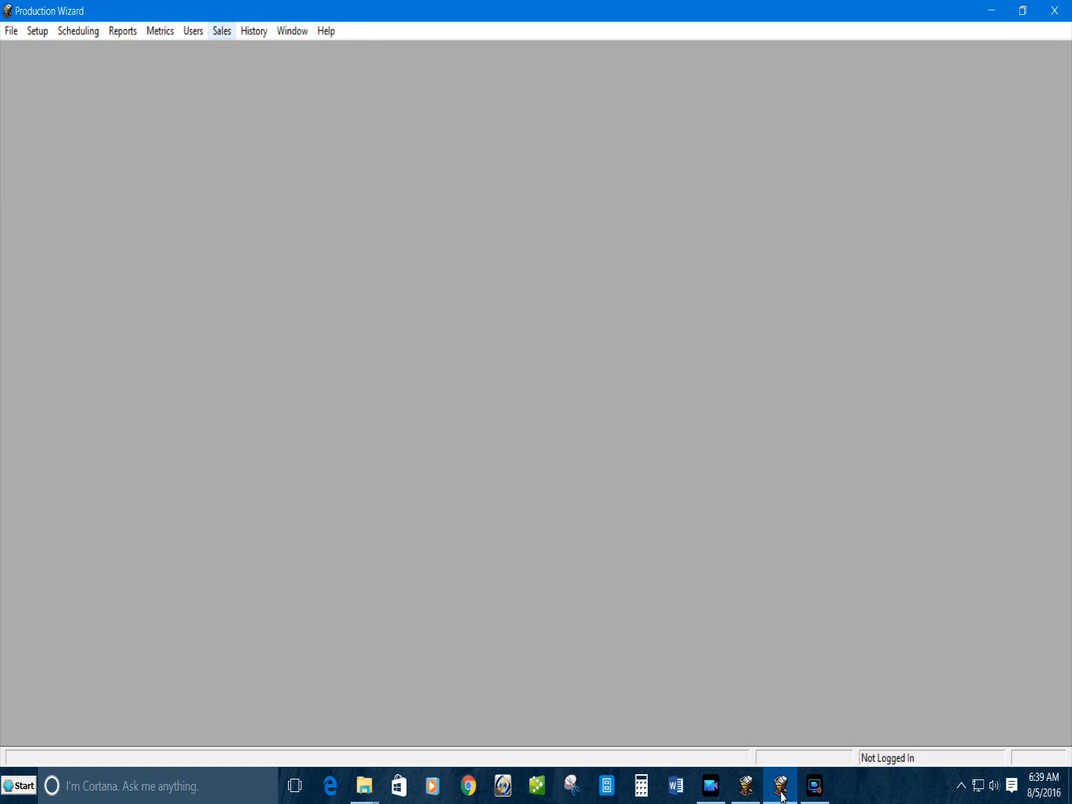
- Show the work order schedules for 8/05/2016 and view the mixes behind baking products 8003 through 8180
{"action": "left_click", "coordinate": [222, 30]}
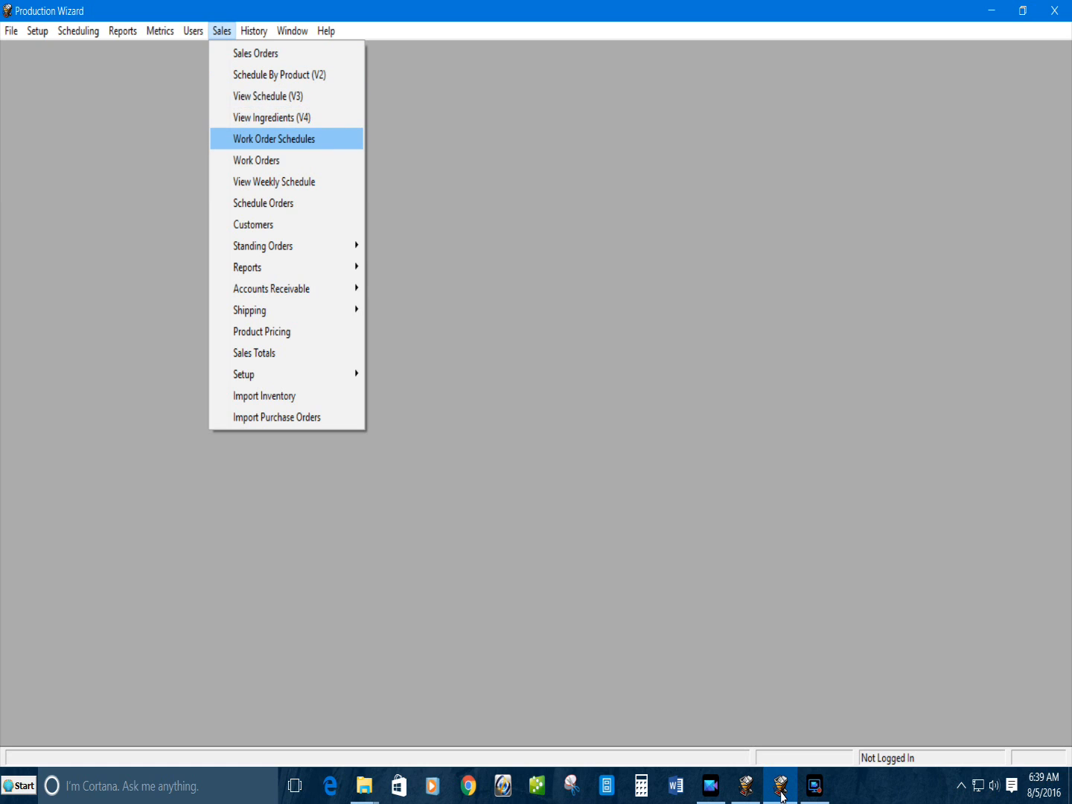
{"action": "key", "text": "Return"}
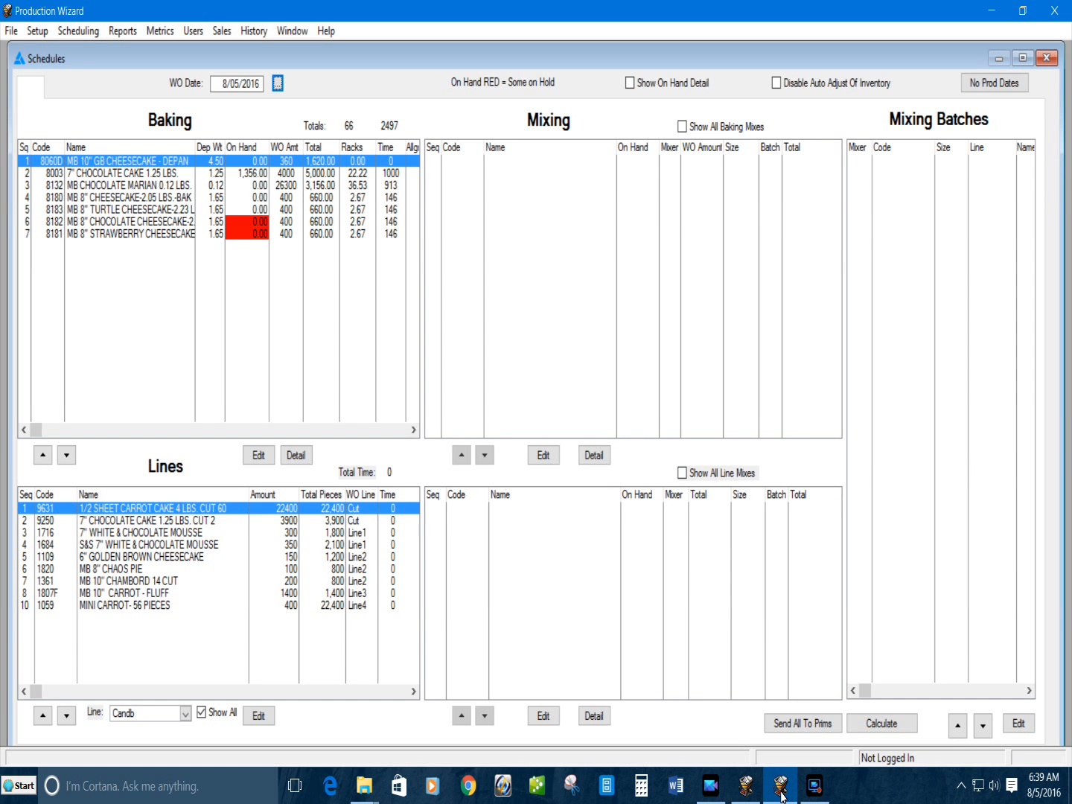
{"action": "left_click", "coordinate": [123, 174]}
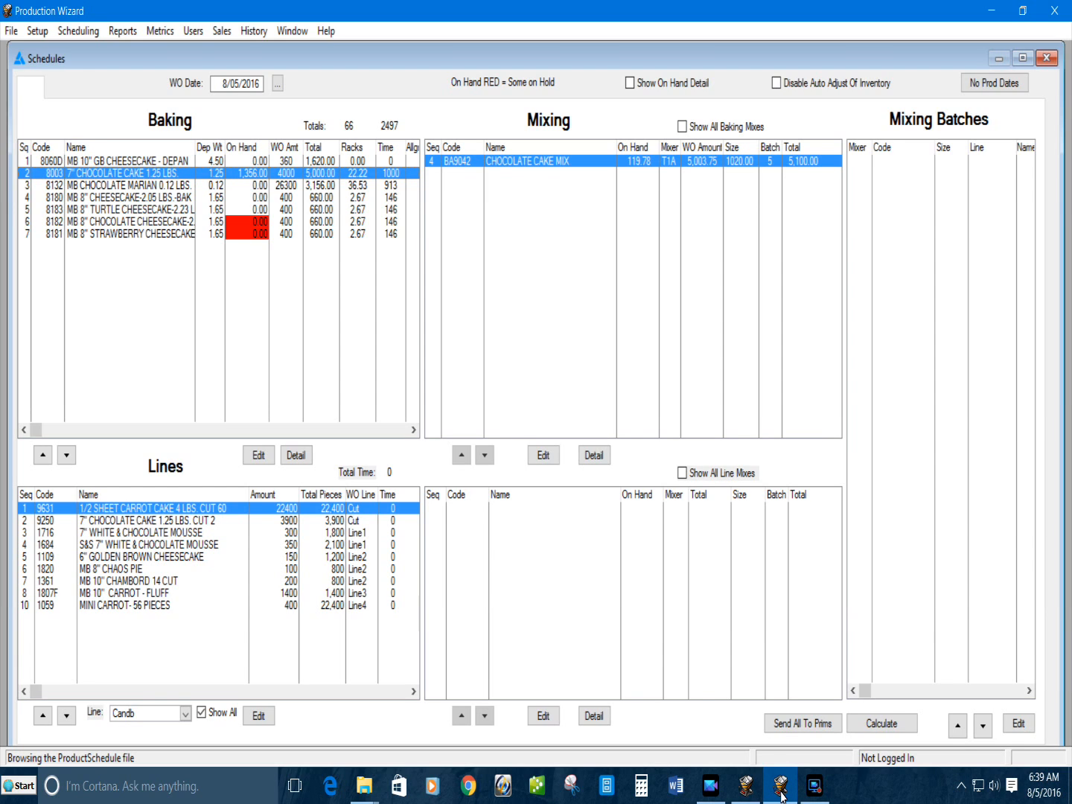
{"action": "key", "text": "Up"}
{"action": "key", "text": "Down"}
{"action": "key", "text": "Down"}
{"action": "key", "text": "Down"}
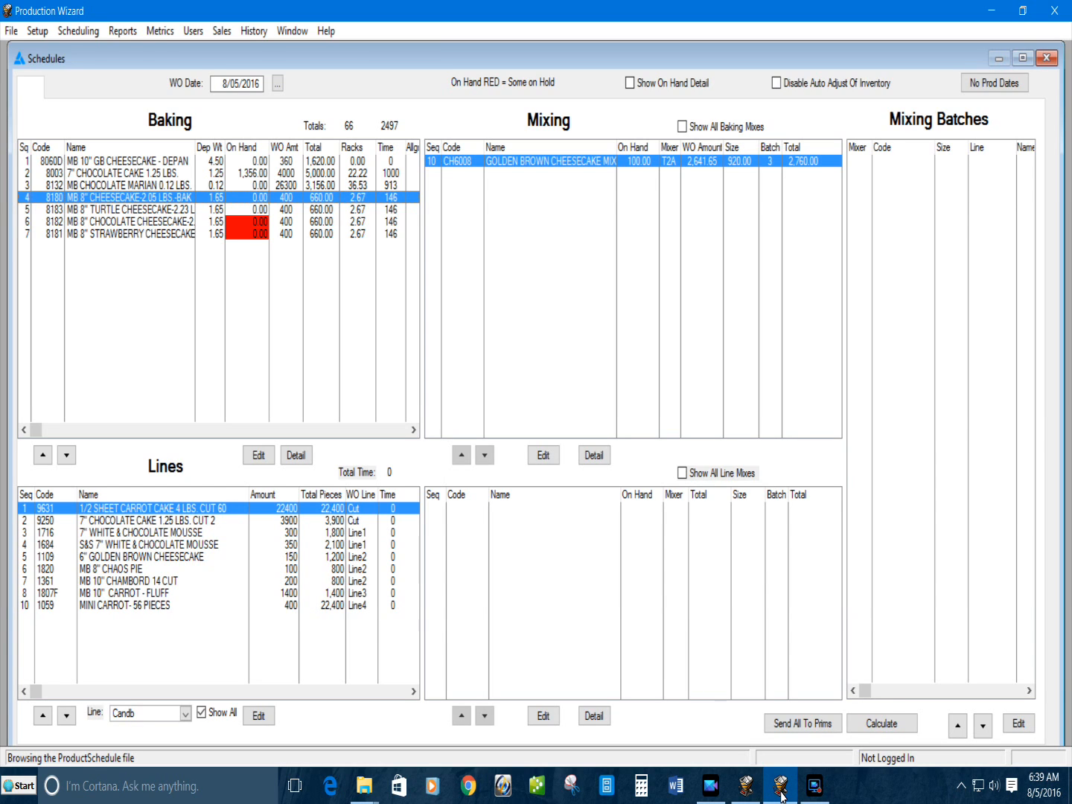
- View the mixes required by the line products from 9250 to 1807F, return to 1716, and close the work order schedules
{"action": "key", "text": "Down"}
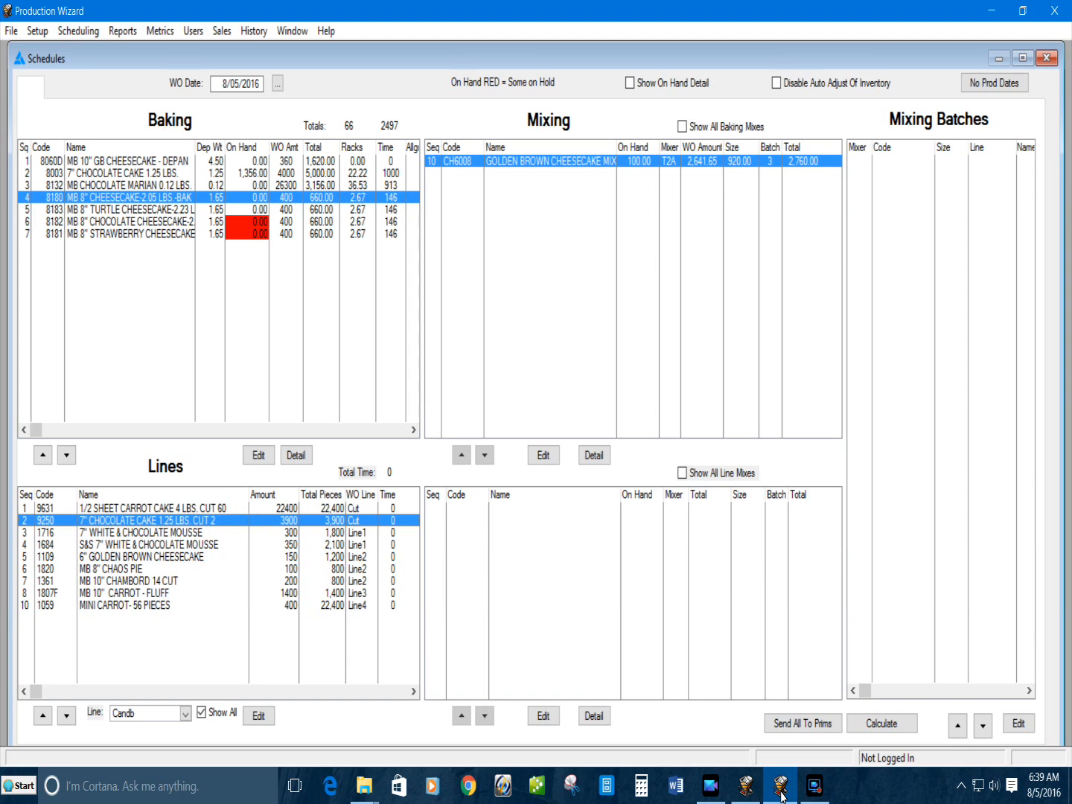
{"action": "key", "text": "Down"}
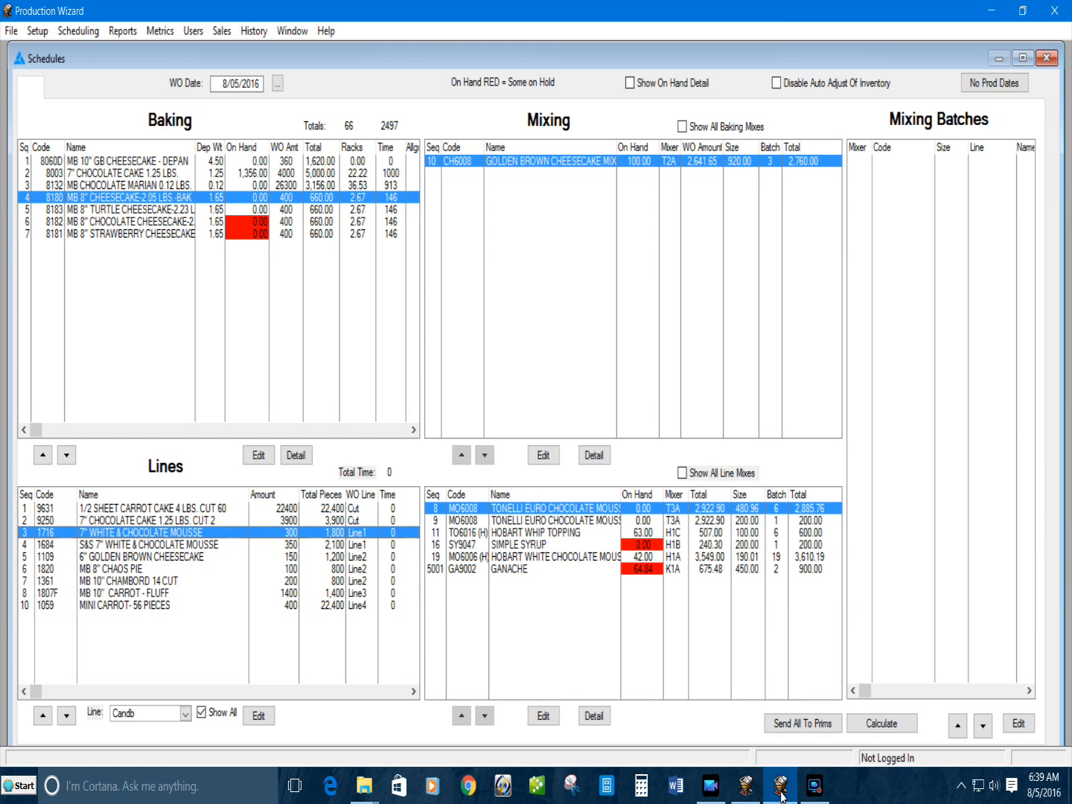
{"action": "key", "text": "Down"}
{"action": "key", "text": "Down"}
{"action": "key", "text": "Down"}
{"action": "key", "text": "Down"}
{"action": "key", "text": "Down"}
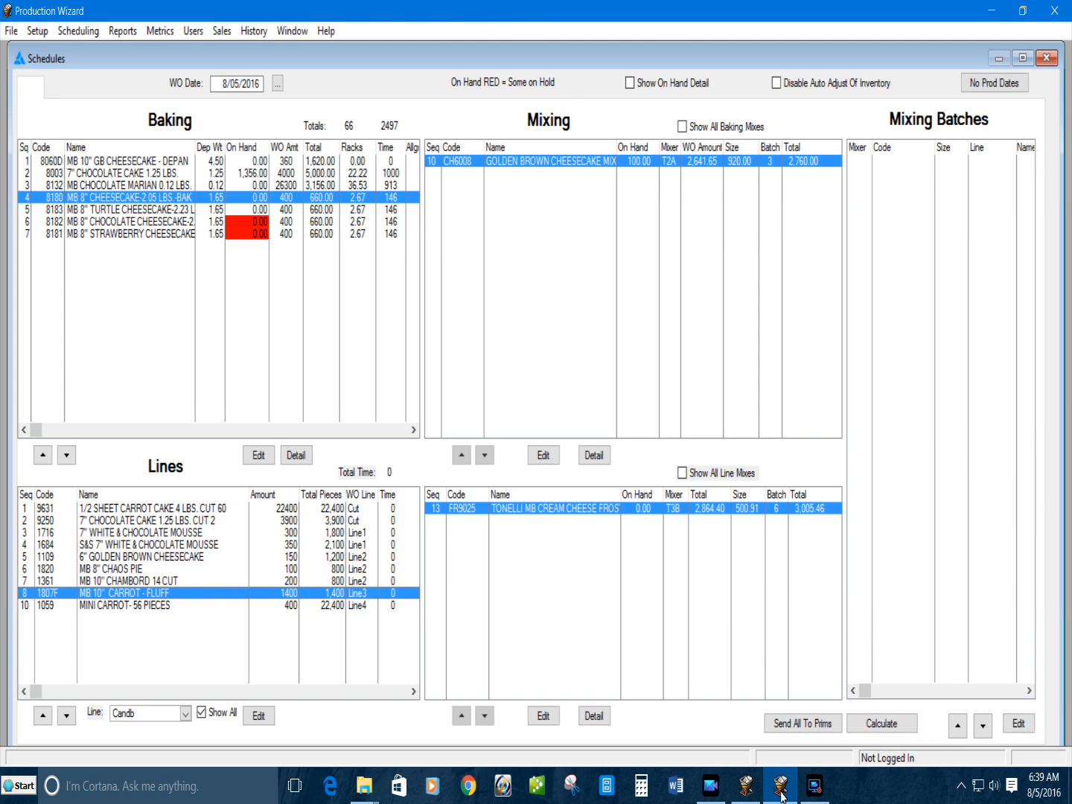
{"action": "key", "text": "Home"}
{"action": "key", "text": "Down"}
{"action": "key", "text": "Down"}
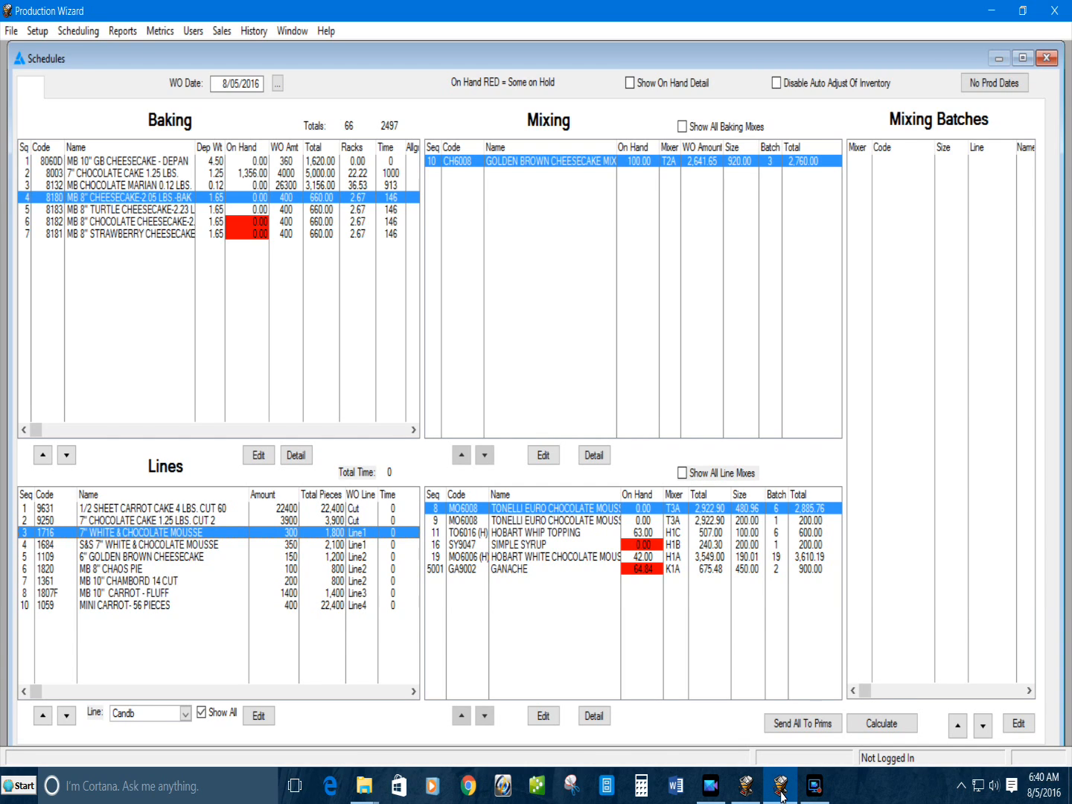
{"action": "left_click", "coordinate": [1047, 58]}
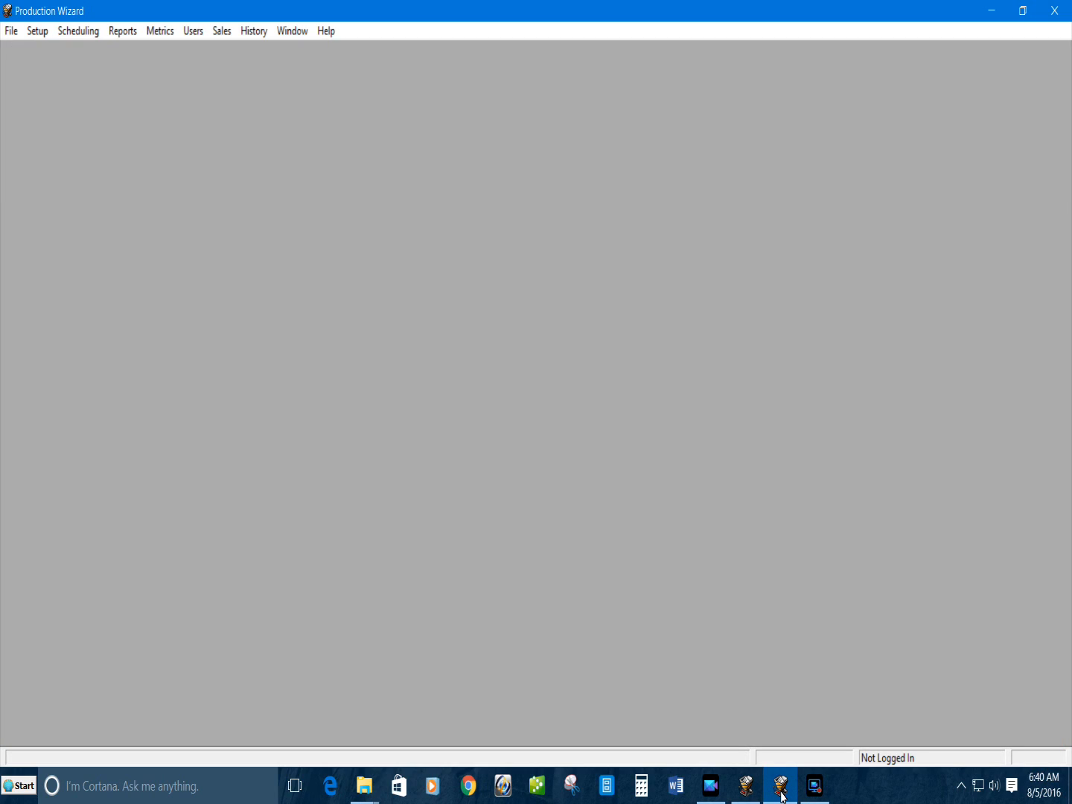
- View the product work orders for 8/05/2016 and close the list
{"action": "left_click", "coordinate": [222, 30]}
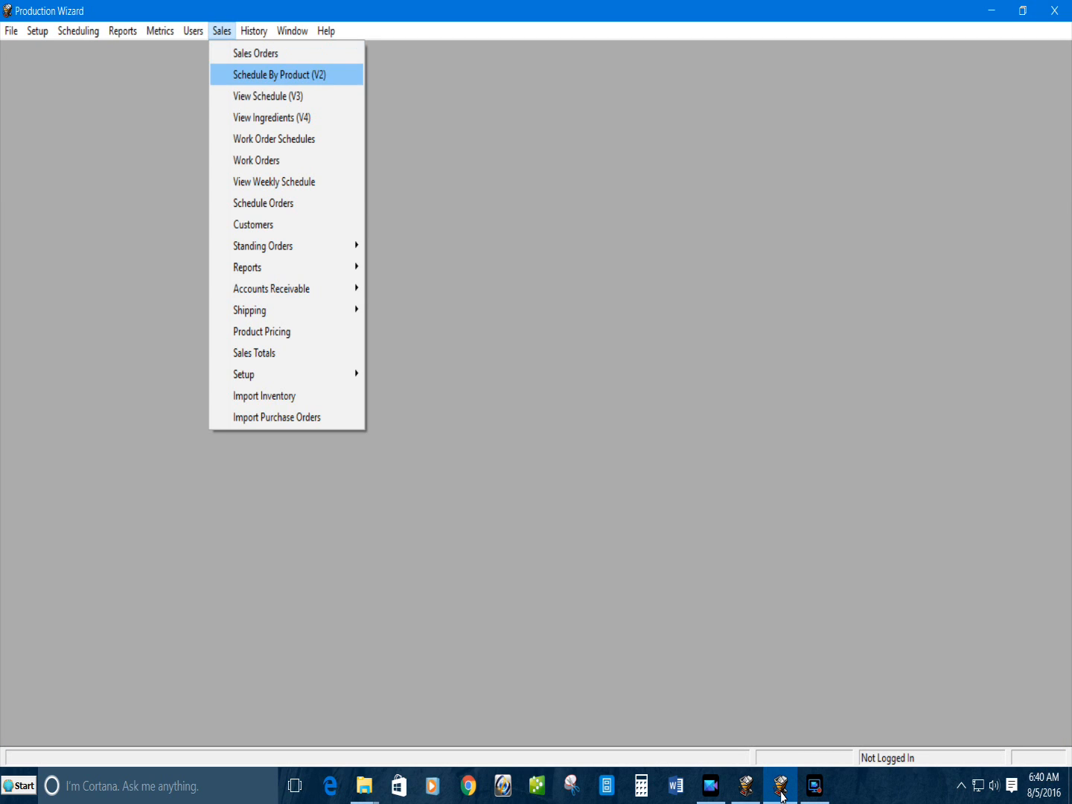
{"action": "key", "text": "Down"}
{"action": "key", "text": "Down"}
{"action": "key", "text": "Down"}
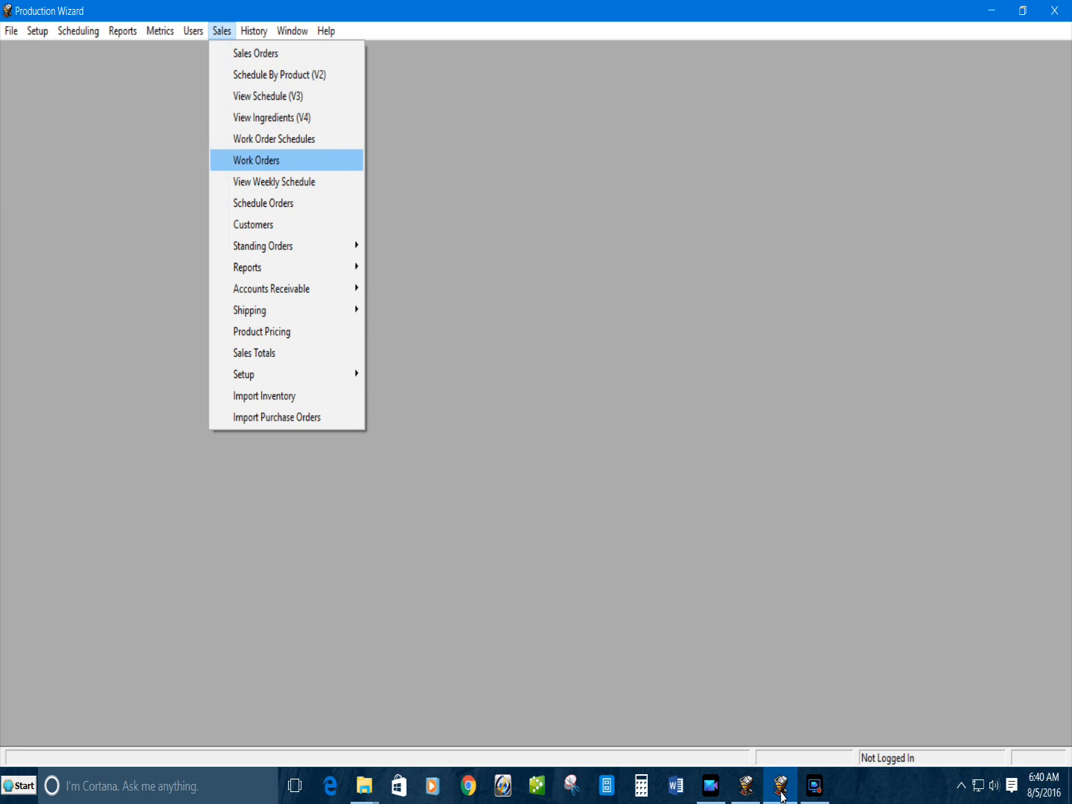
{"action": "key", "text": "Return"}
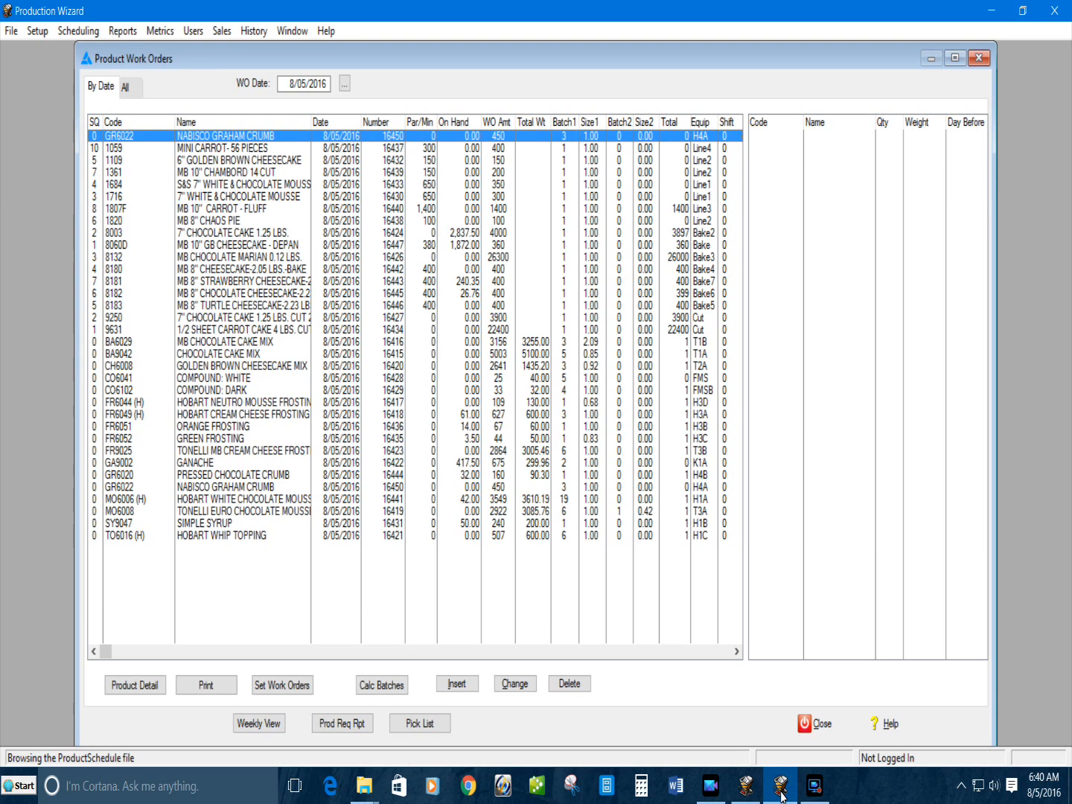
{"action": "key", "text": "alt+c"}
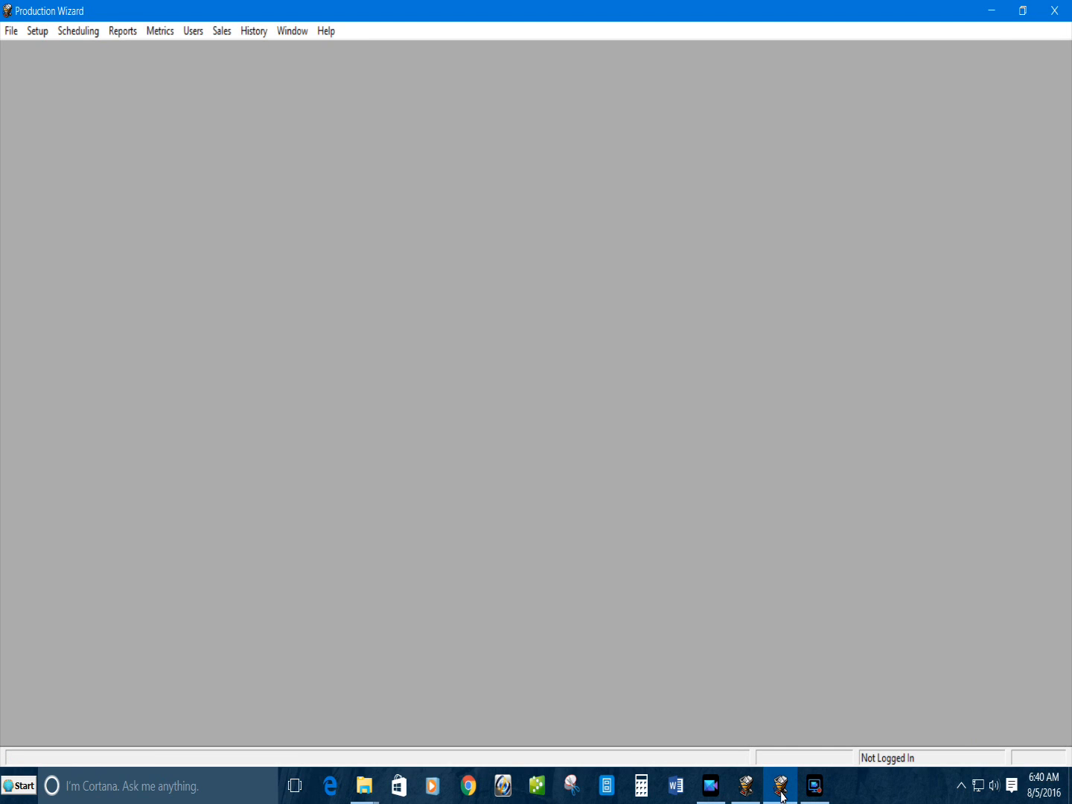
- Show the baking and line work order schedules for 8/05/2016 again and close them
{"action": "key", "text": "alt+s"}
{"action": "key", "text": "Down"}
{"action": "key", "text": "Down"}
{"action": "key", "text": "Down"}
{"action": "key", "text": "Down"}
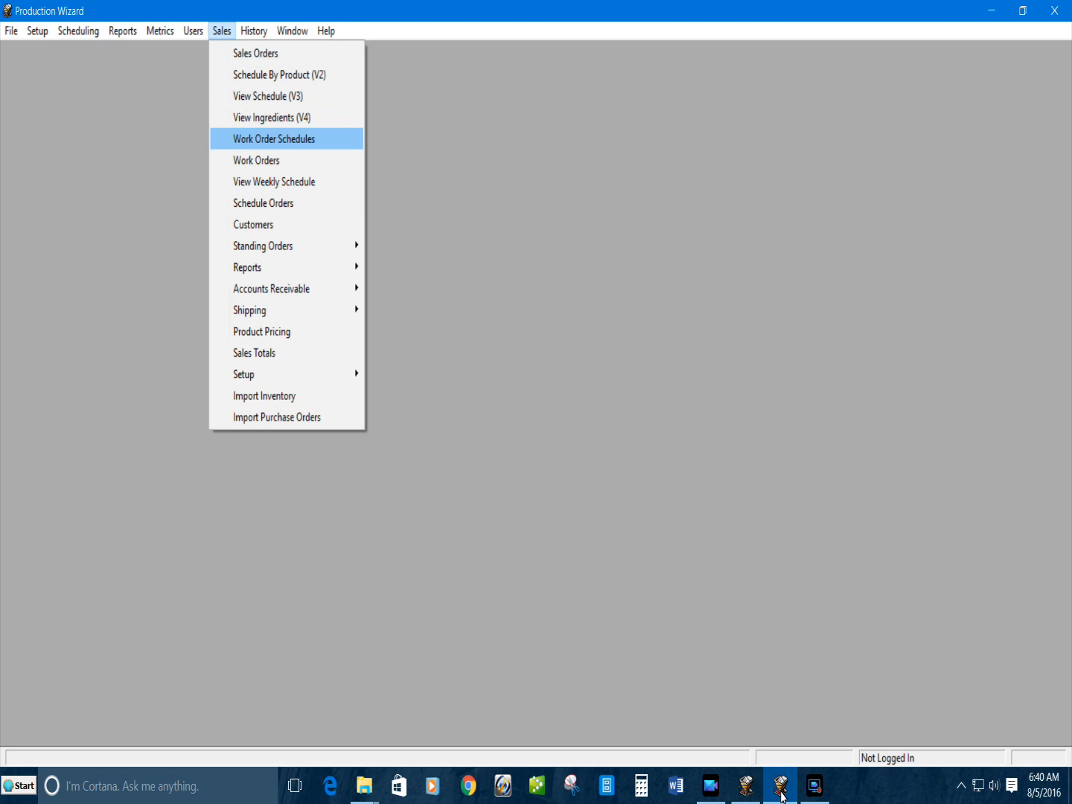
{"action": "key", "text": "Return"}
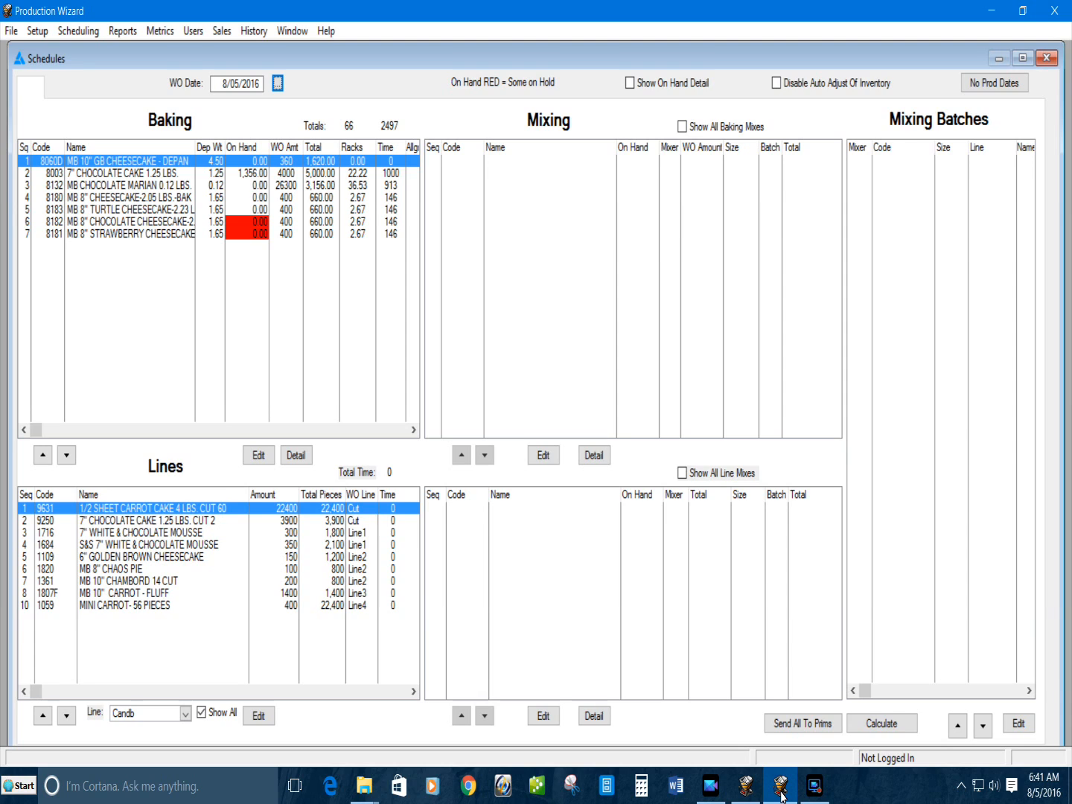
{"action": "left_click", "coordinate": [1047, 59]}
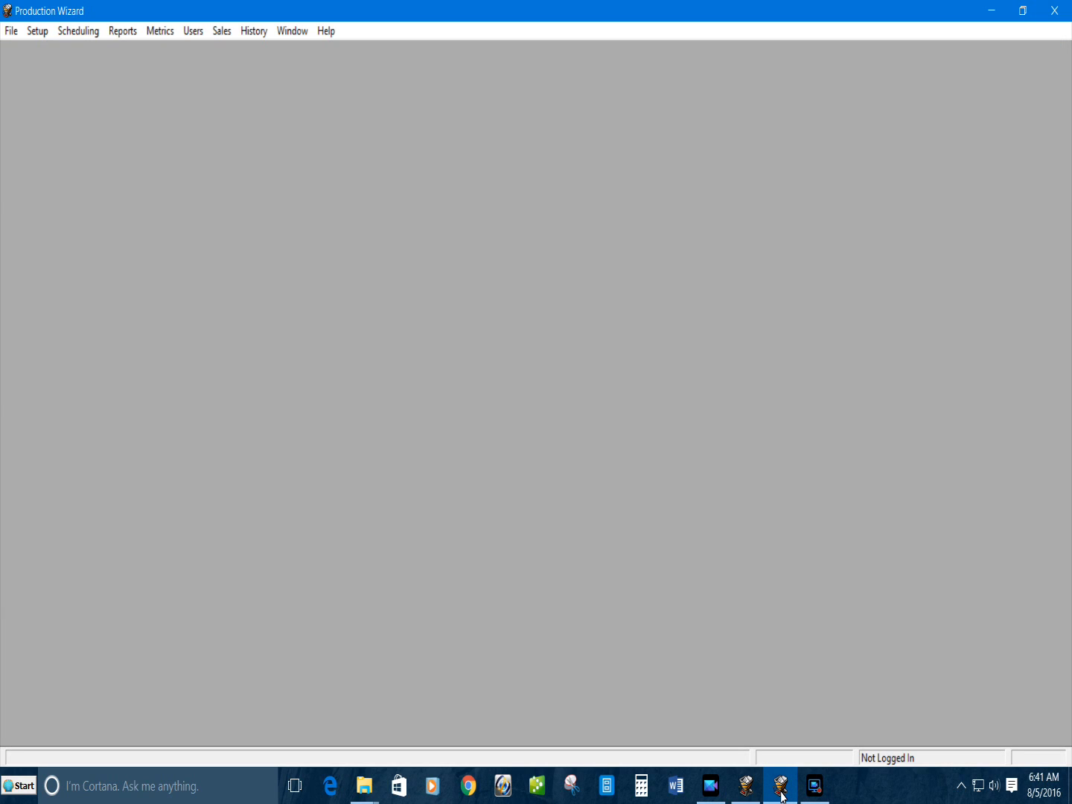
- Reopen the product work orders and preview the production pick list, taking production inventory into account
{"action": "left_click", "coordinate": [222, 31]}
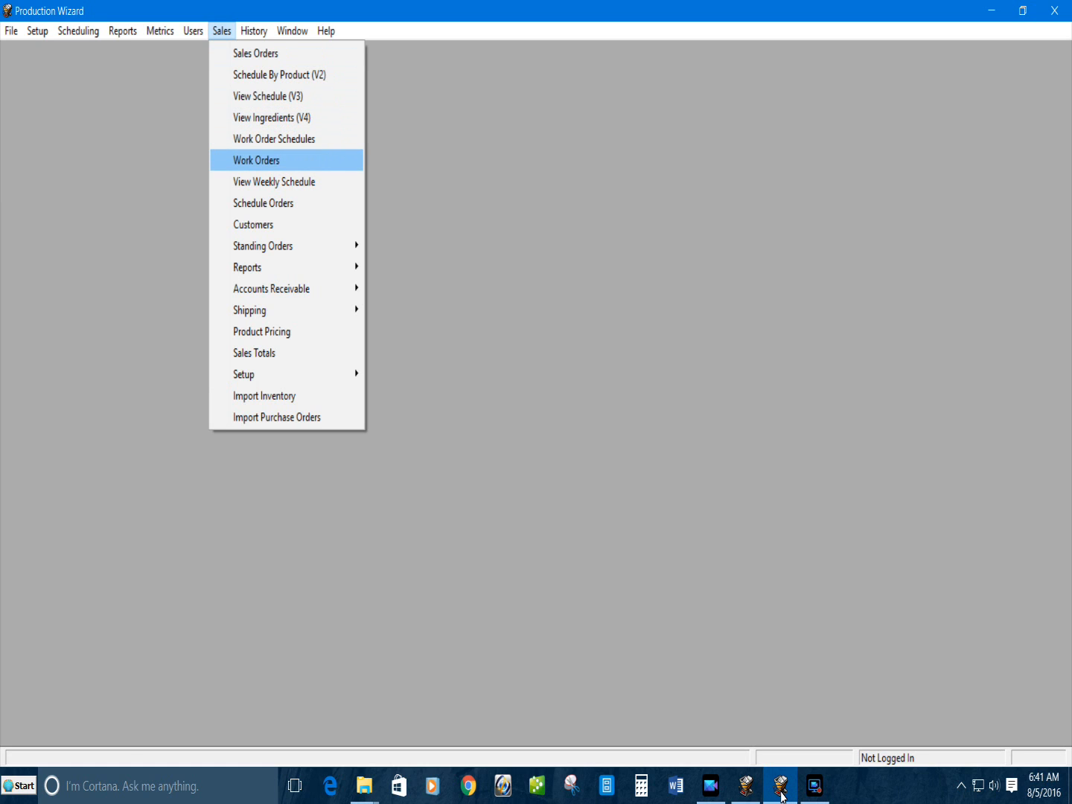
{"action": "left_click", "coordinate": [256, 160]}
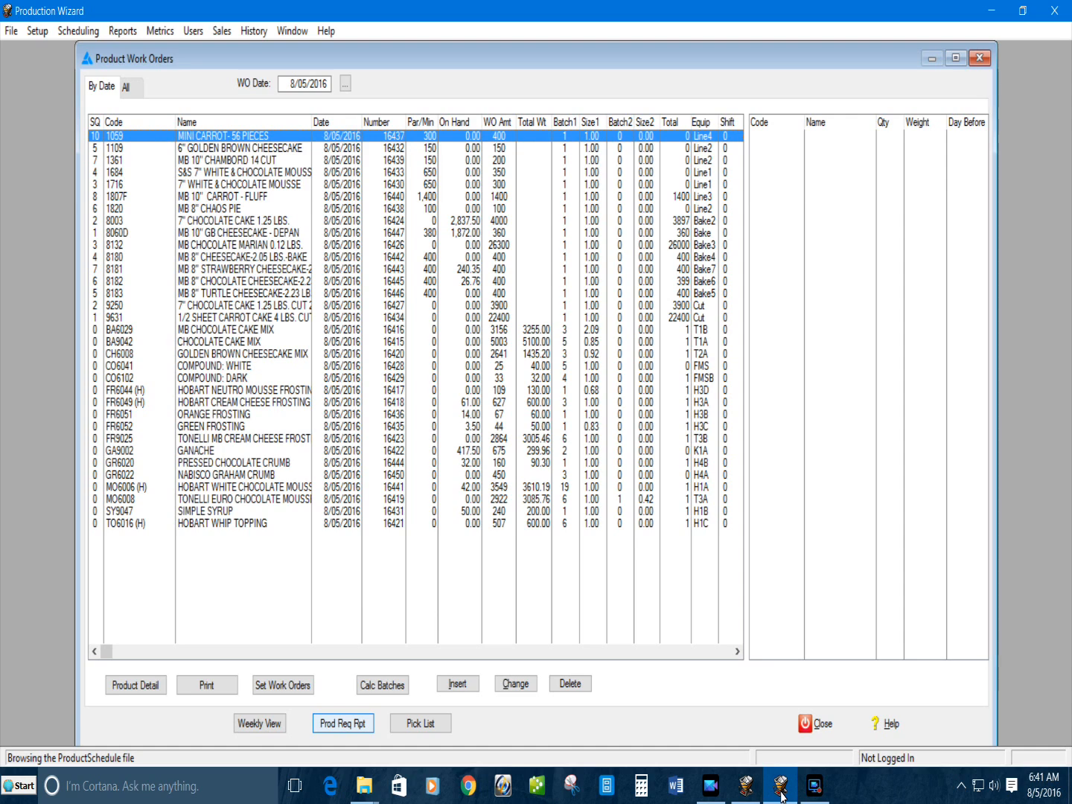
{"action": "key", "text": "Tab"}
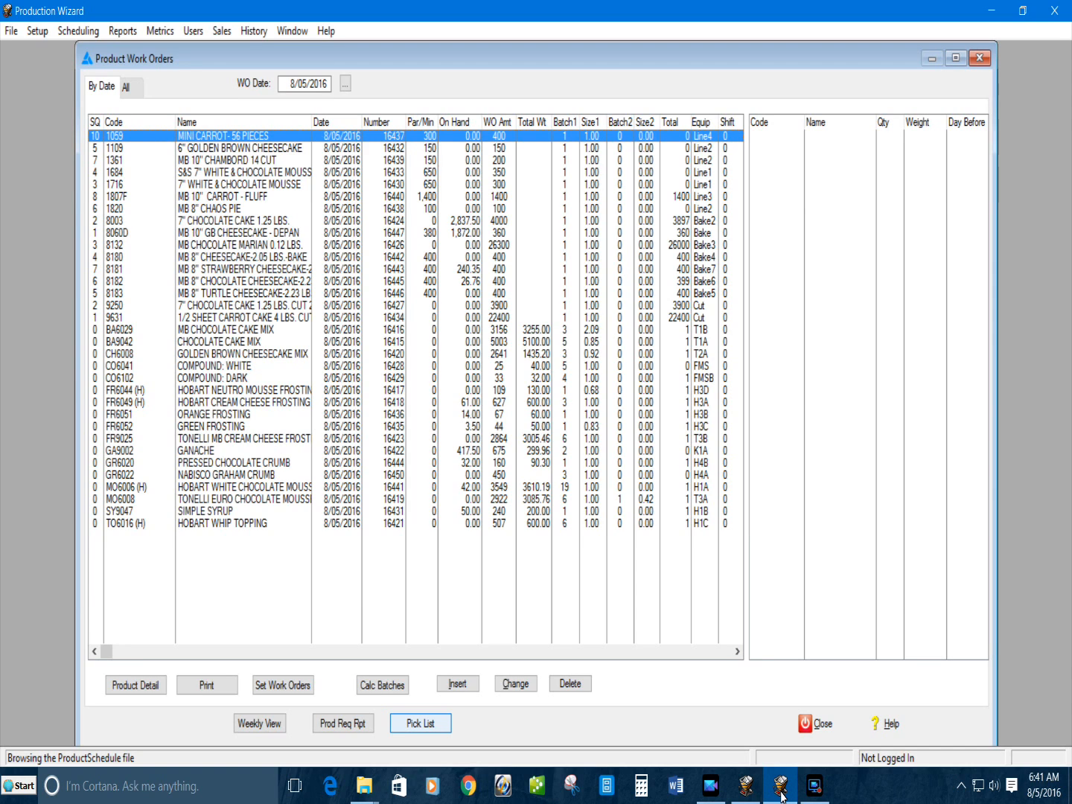
{"action": "key", "text": "Return"}
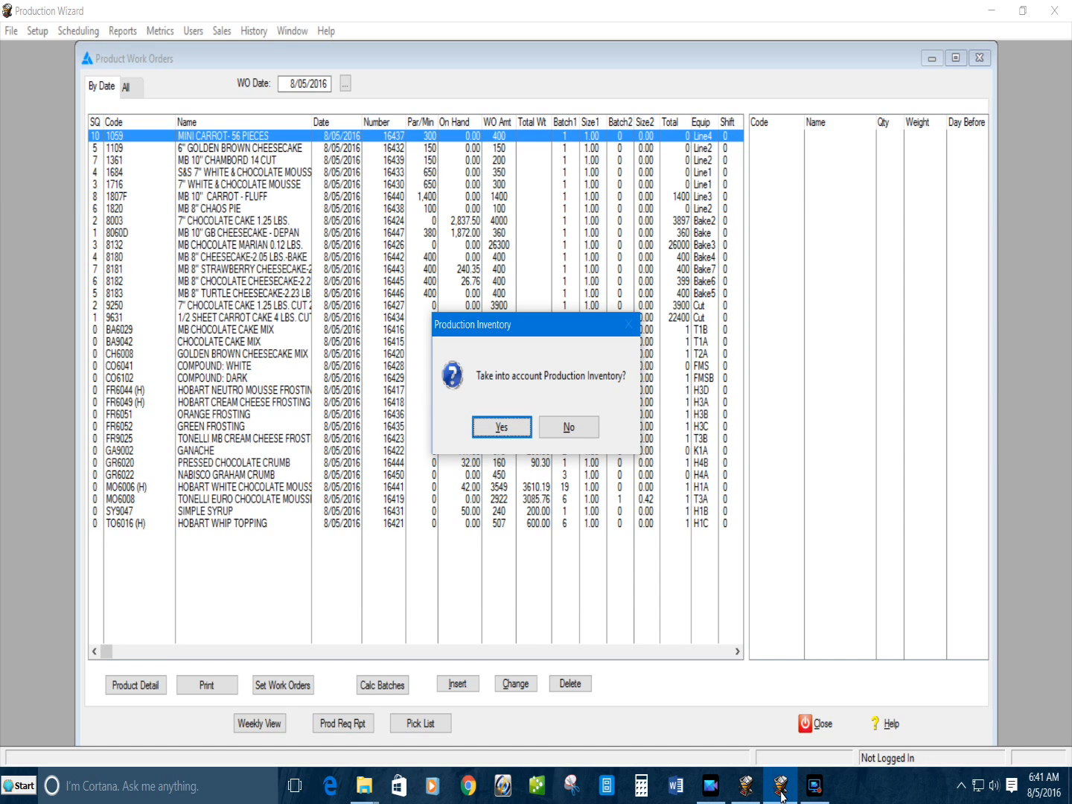
{"action": "key", "text": "Return"}
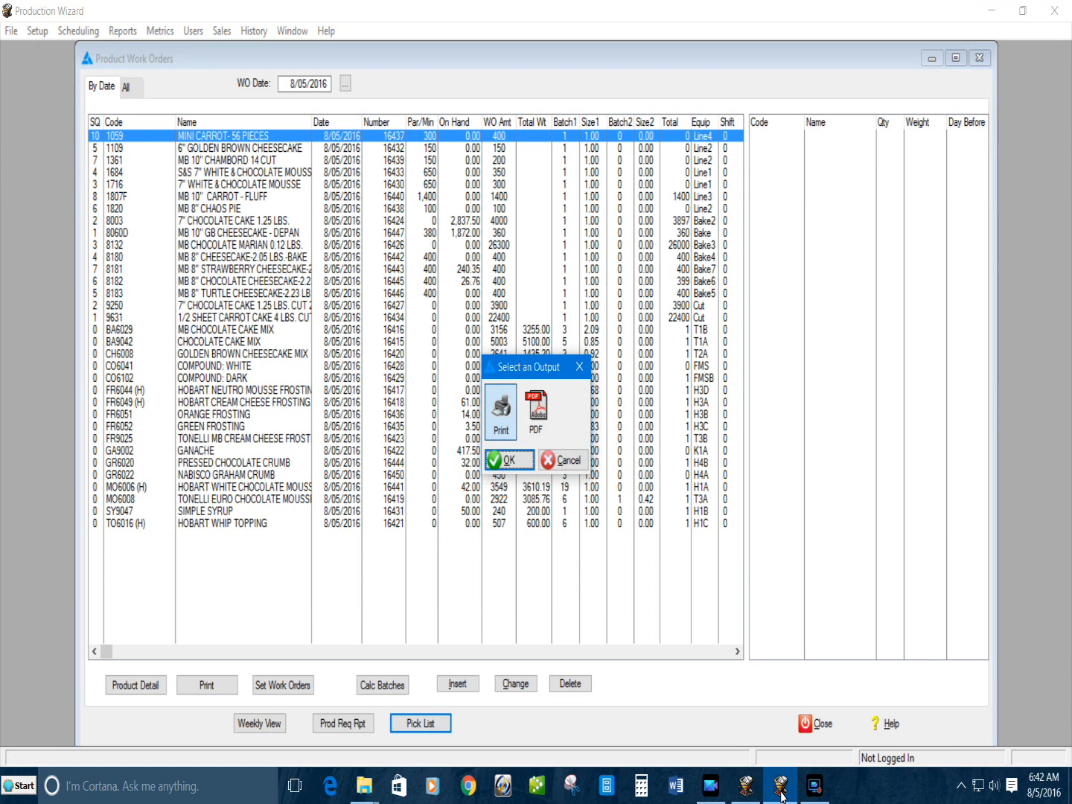
{"action": "key", "text": "Return"}
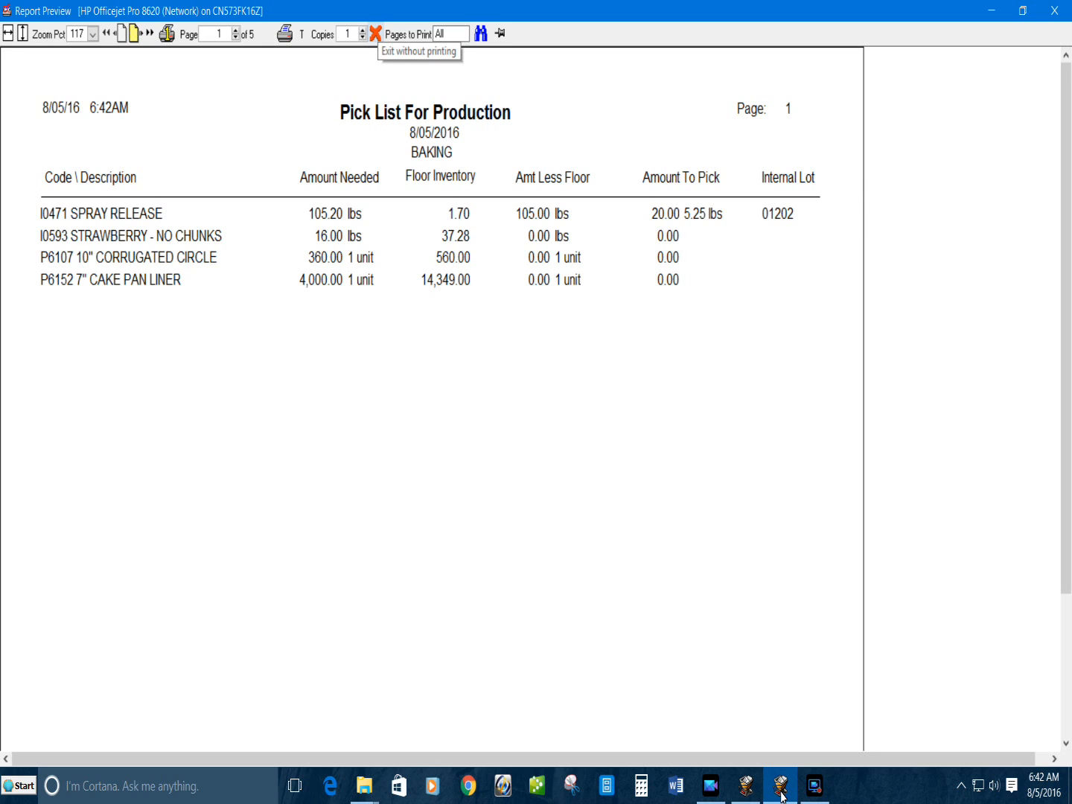
- Exit the pick list preview without printing and decline creating inventory transfers
{"action": "left_click", "coordinate": [376, 33]}
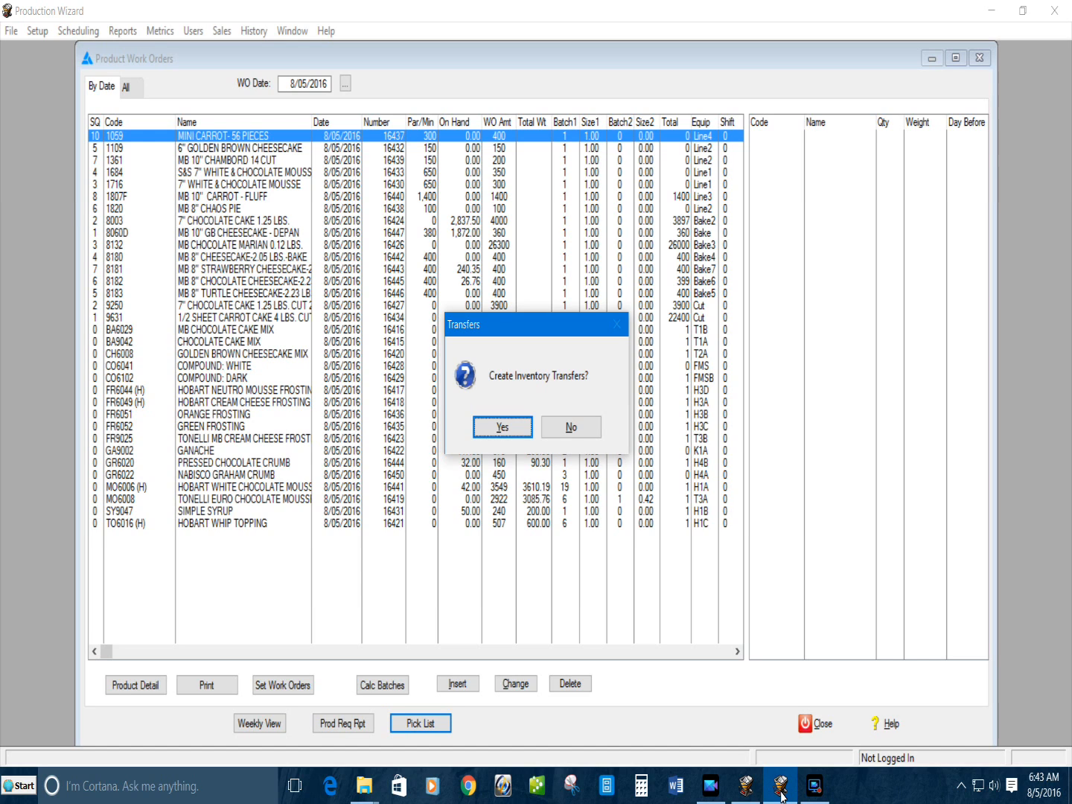
{"action": "key", "text": "Tab"}
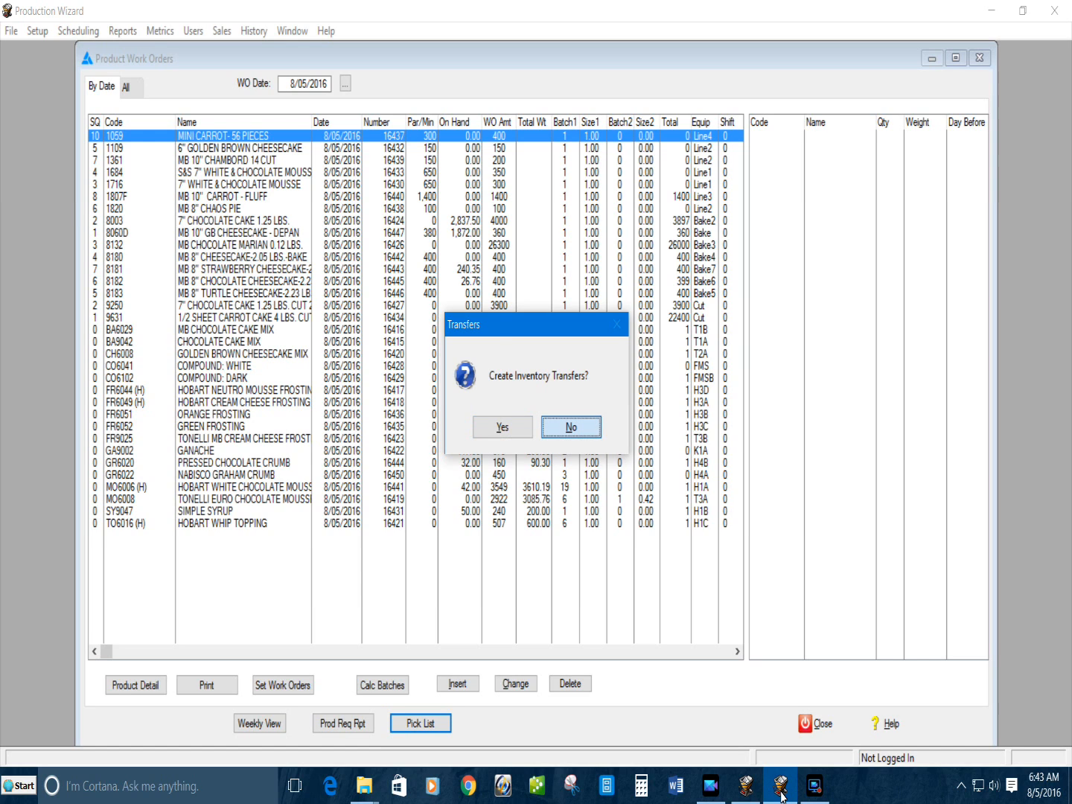
{"action": "key", "text": "Return"}
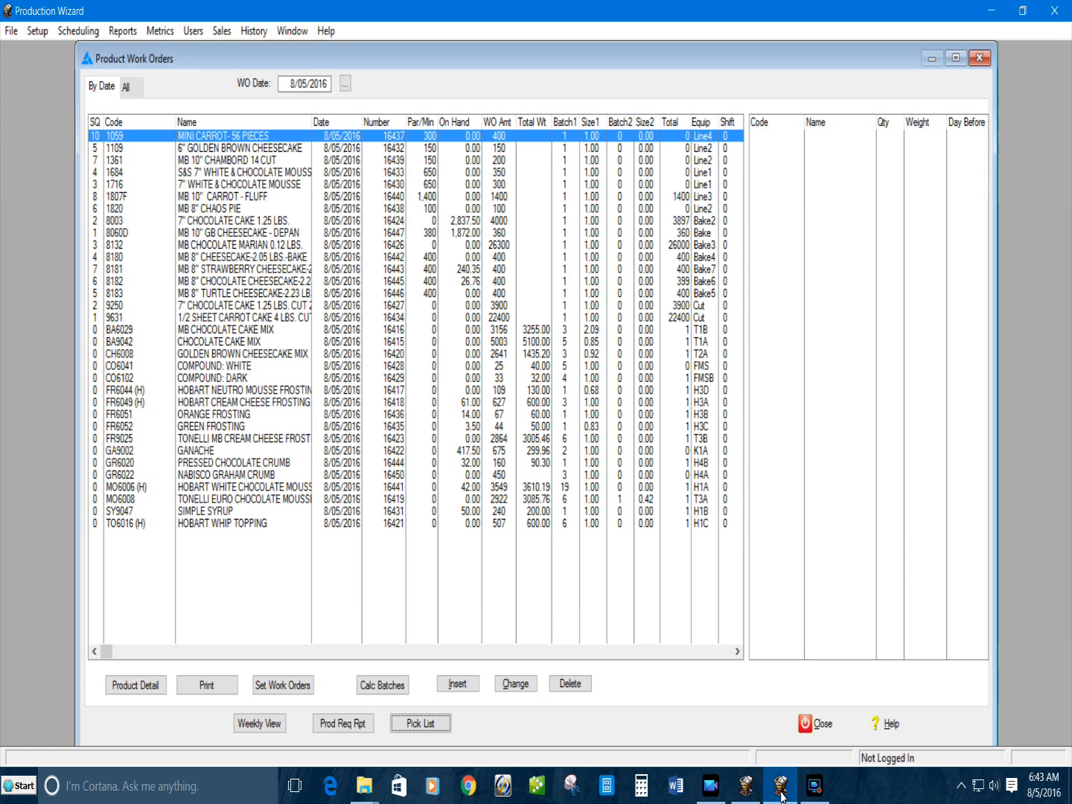
- View the weekly master schedule starting 7/30/2016 from the product work orders, and close it
{"action": "key", "text": "Tab"}
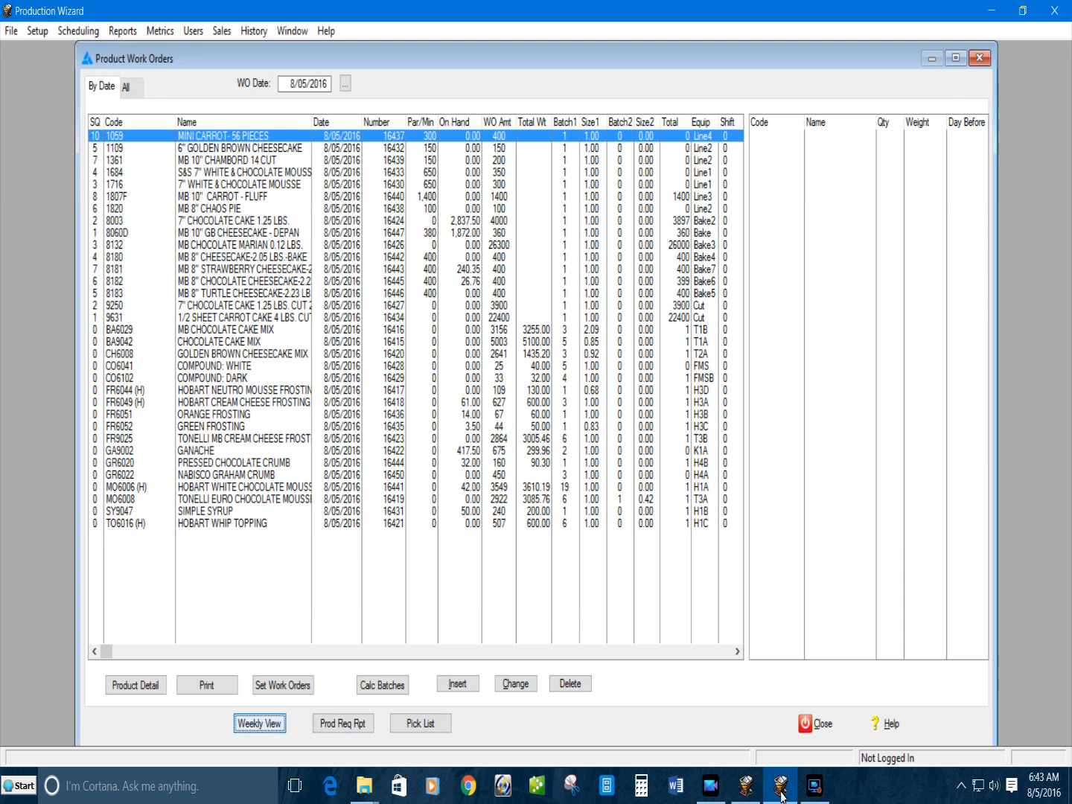
{"action": "key", "text": "Return"}
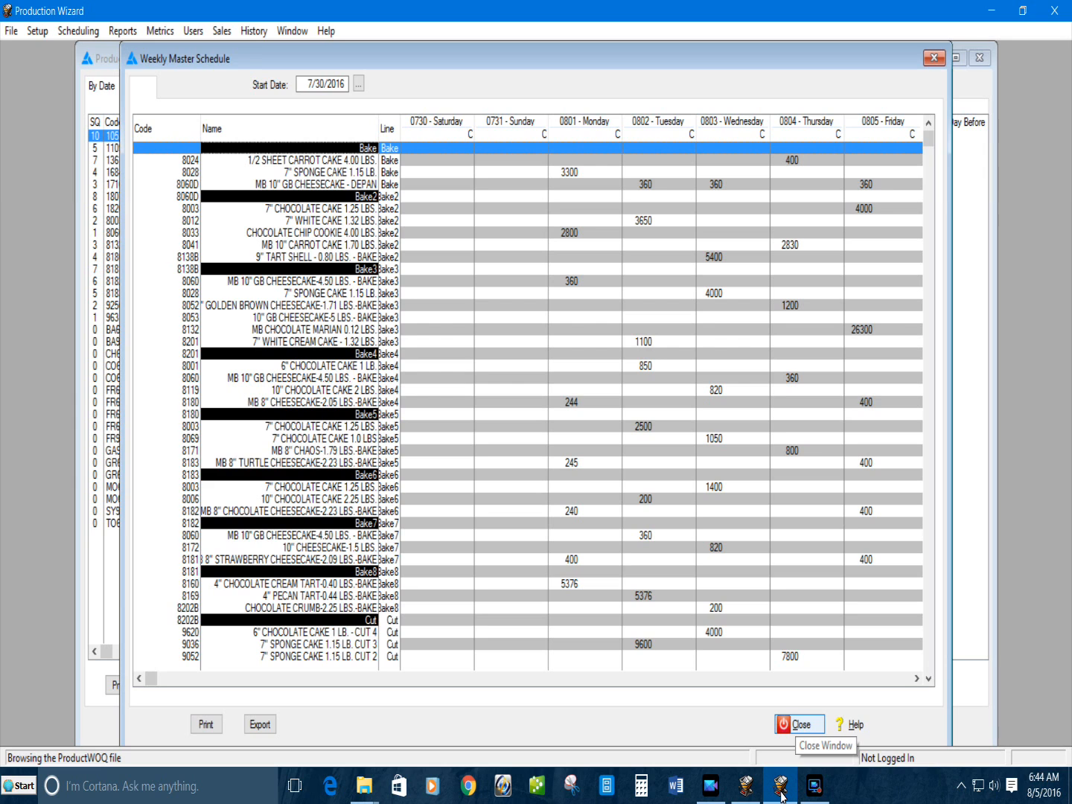
{"action": "left_click", "coordinate": [798, 724]}
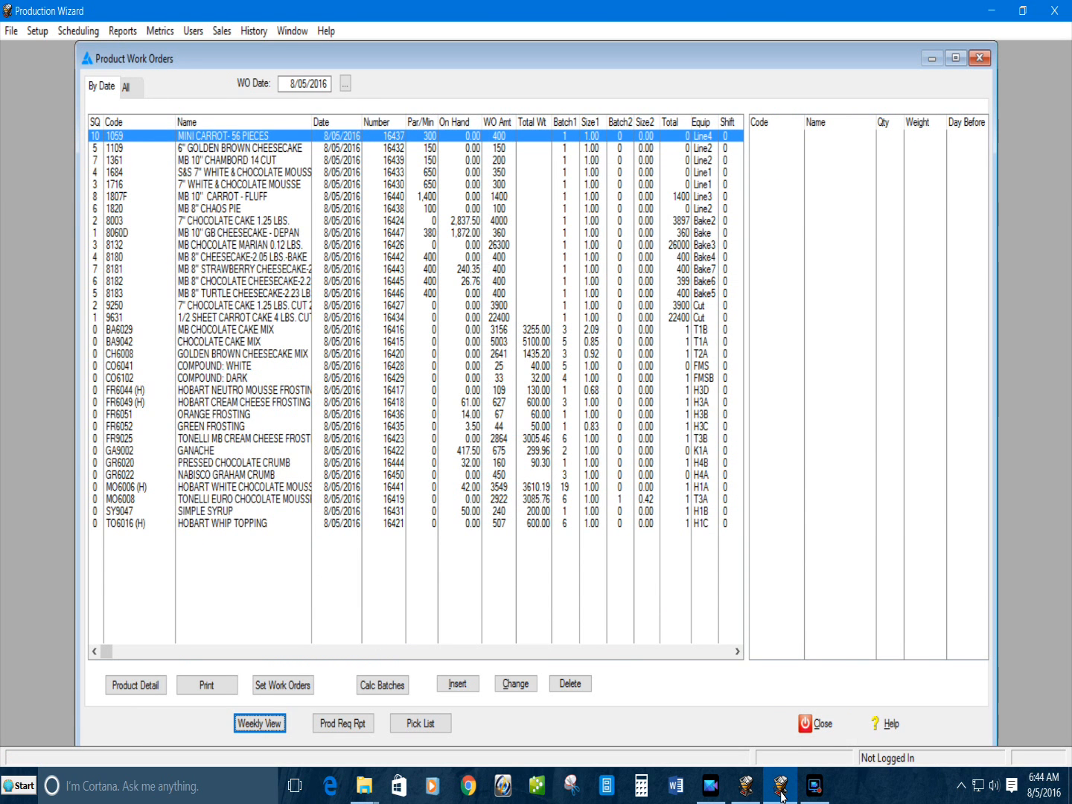
- Close the product work orders, show the baking and line work order schedules for 8/05/2016, and close them
{"action": "left_click", "coordinate": [821, 724]}
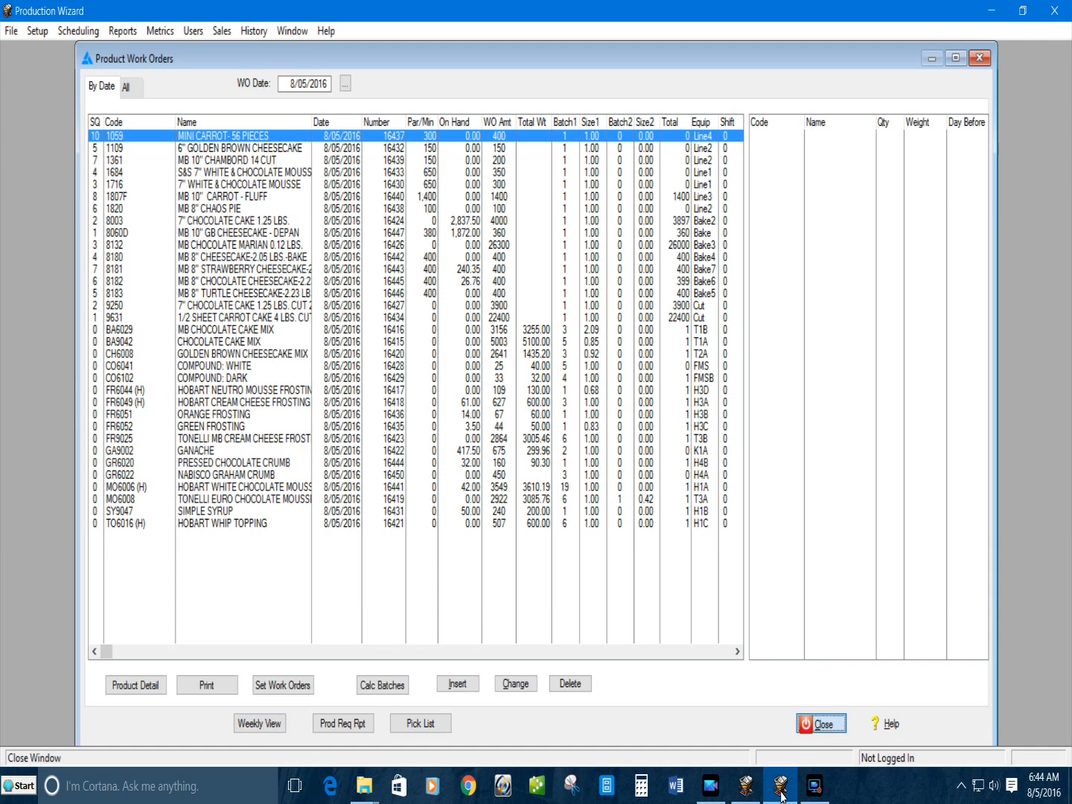
{"action": "left_click", "coordinate": [222, 32]}
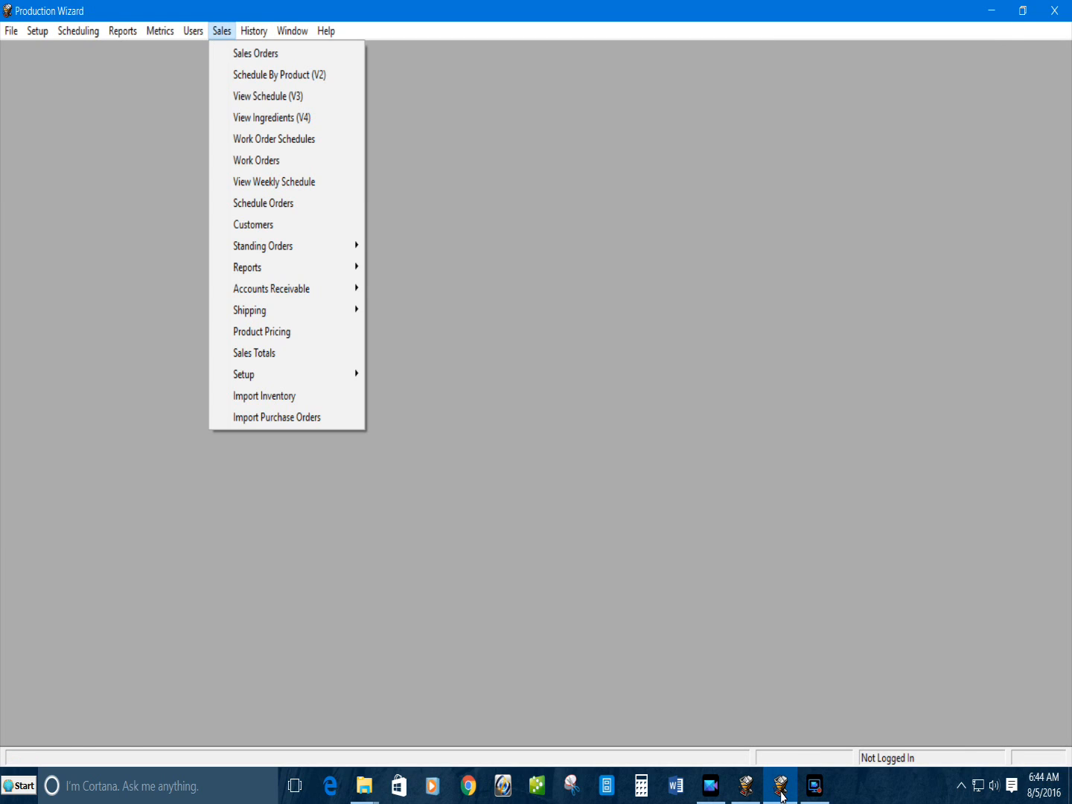
{"action": "key", "text": "Down"}
{"action": "key", "text": "Down"}
{"action": "key", "text": "Down"}
{"action": "key", "text": "Down"}
{"action": "key", "text": "Down"}
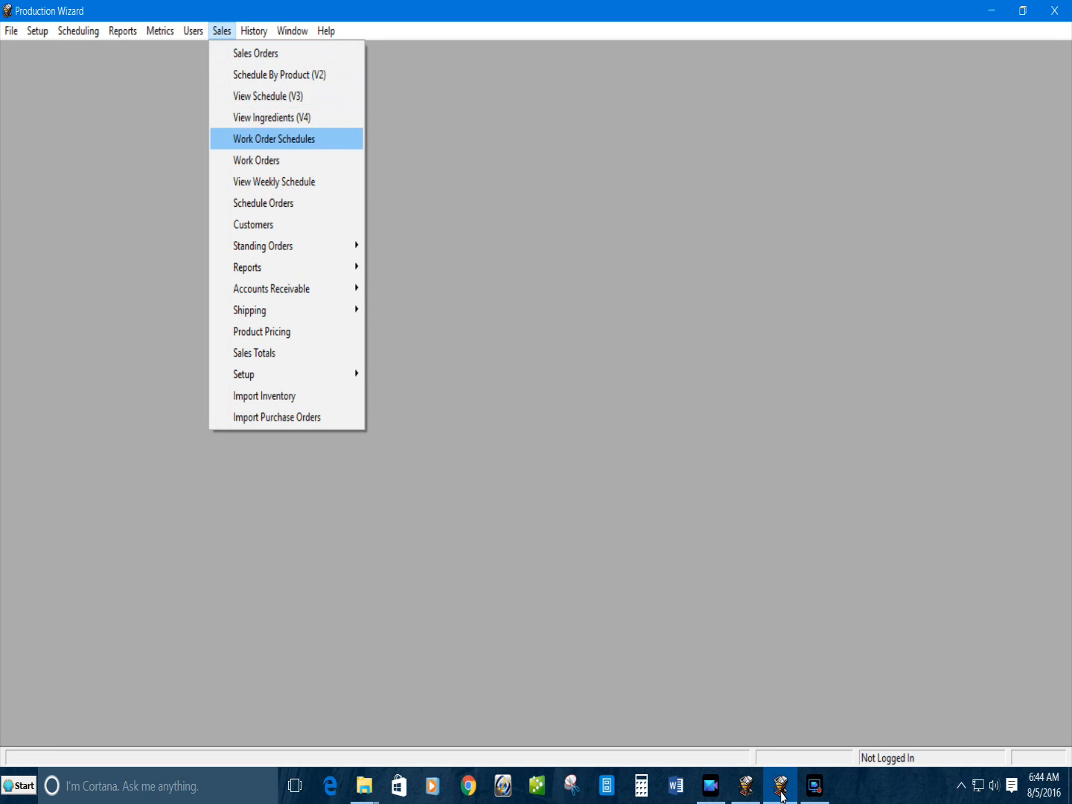
{"action": "key", "text": "Return"}
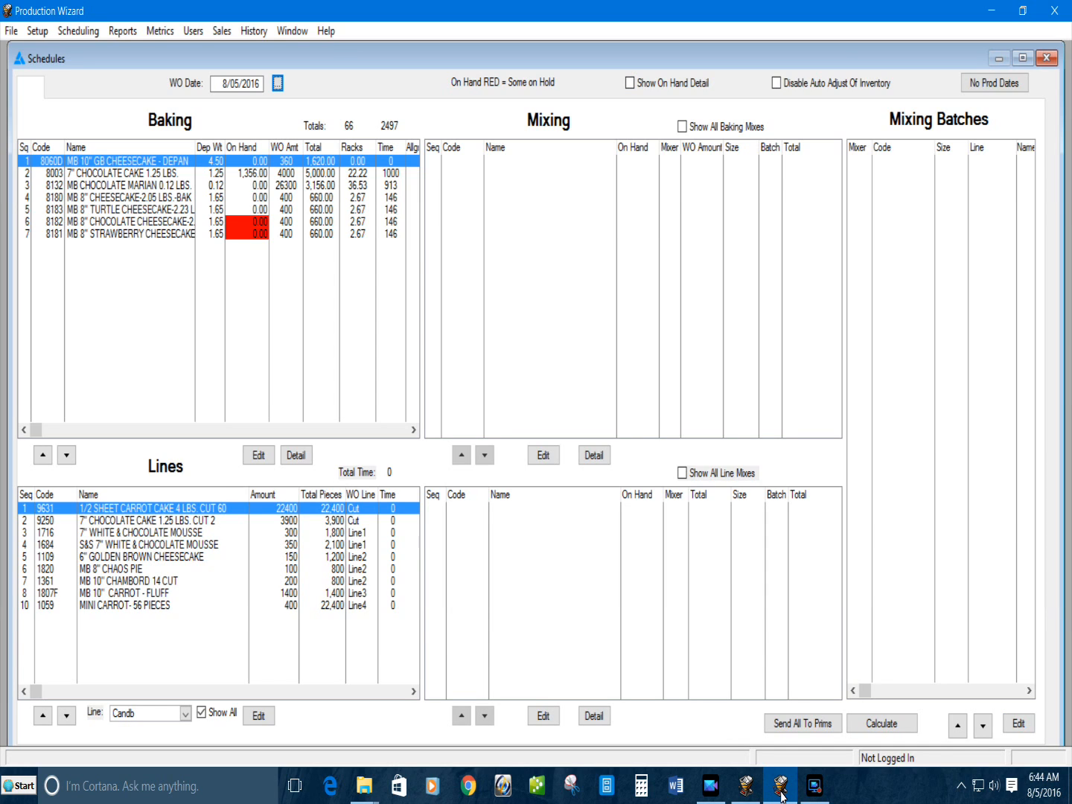
{"action": "left_click", "coordinate": [1046, 58]}
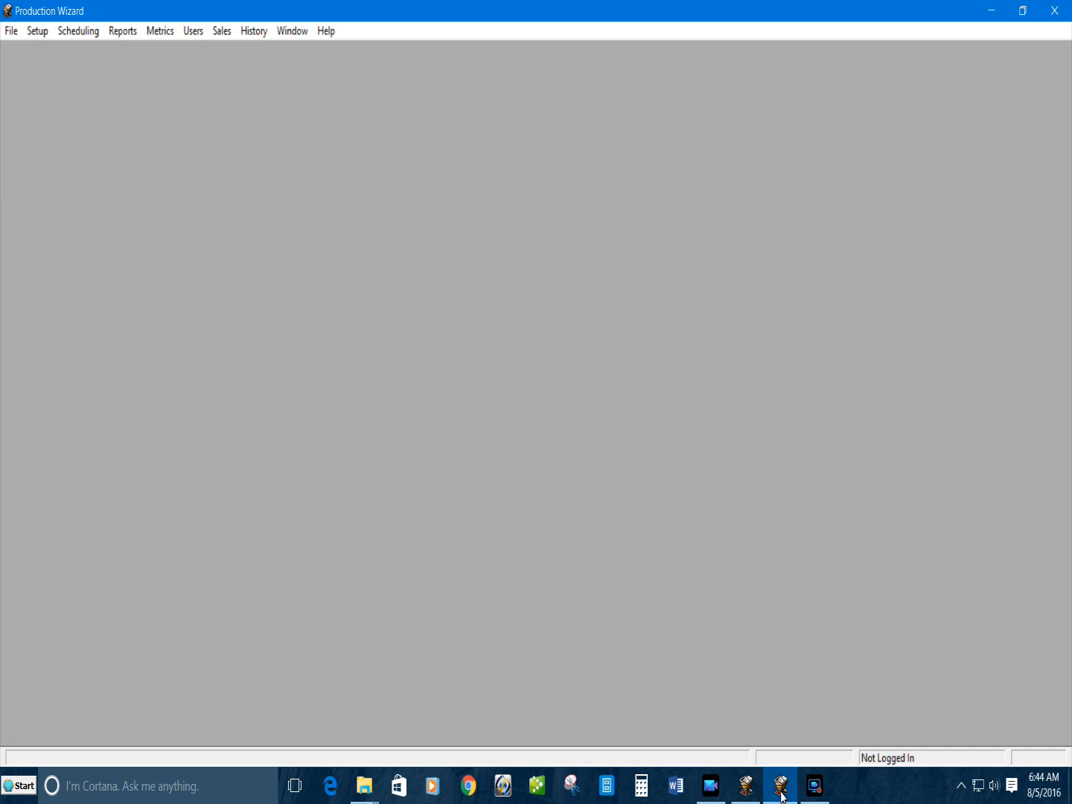
- Open the product schedules (V2), compare the schedule and weekly views for the week starting 7/30/2016, and close them
{"action": "left_click", "coordinate": [222, 31]}
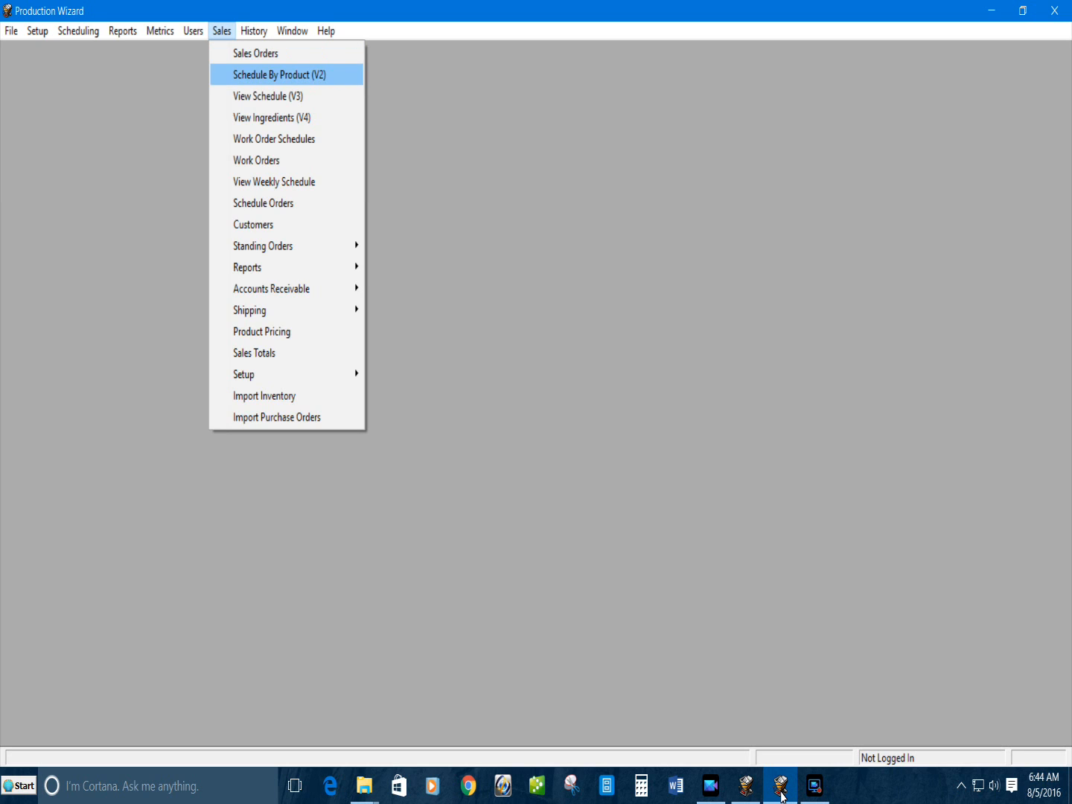
{"action": "left_click", "coordinate": [279, 75]}
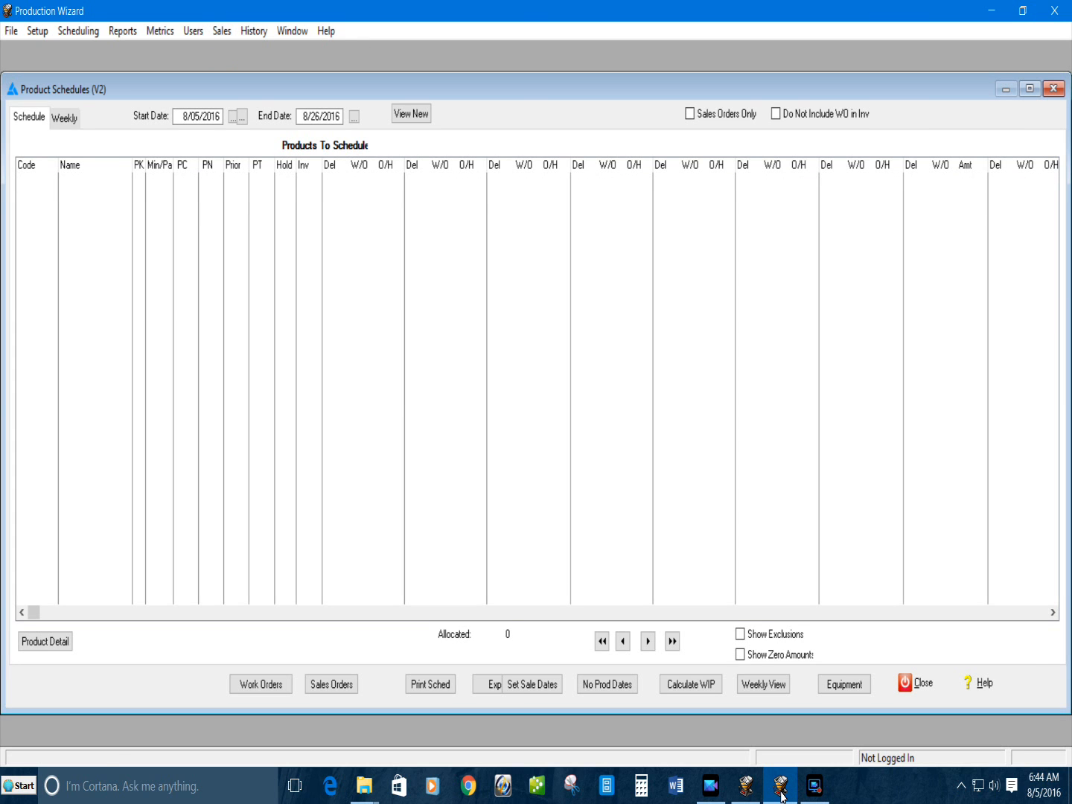
{"action": "left_click", "coordinate": [64, 118]}
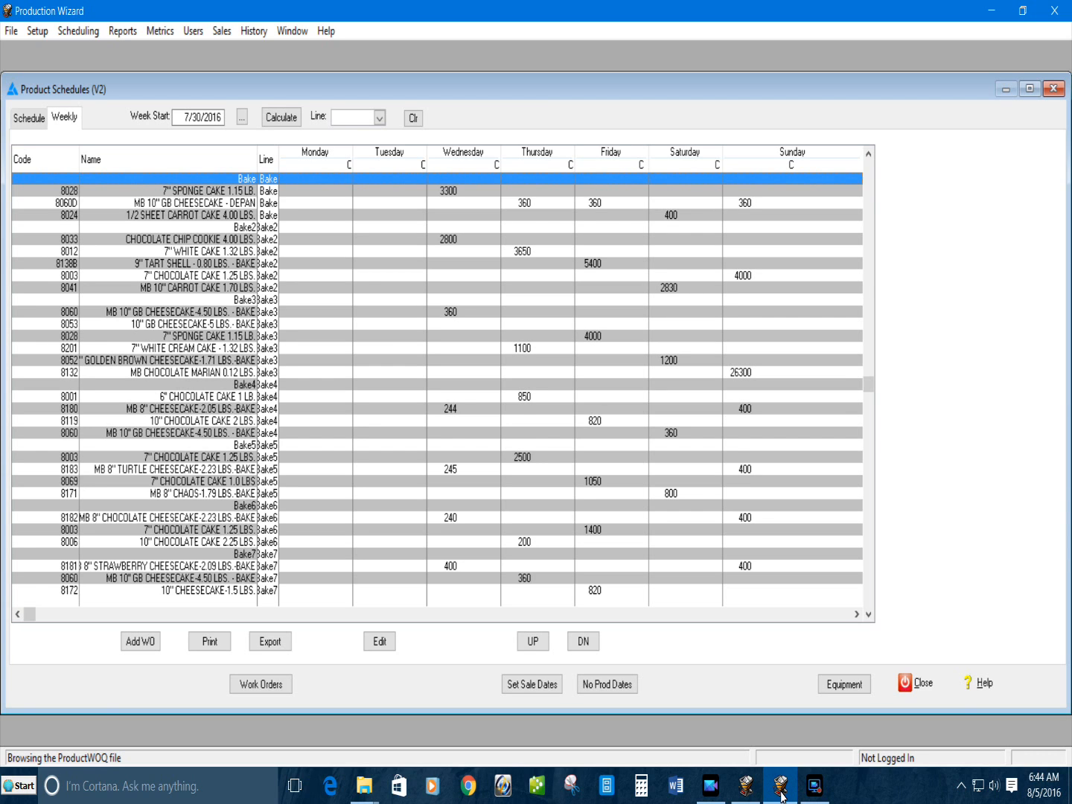
{"action": "left_click", "coordinate": [781, 797]}
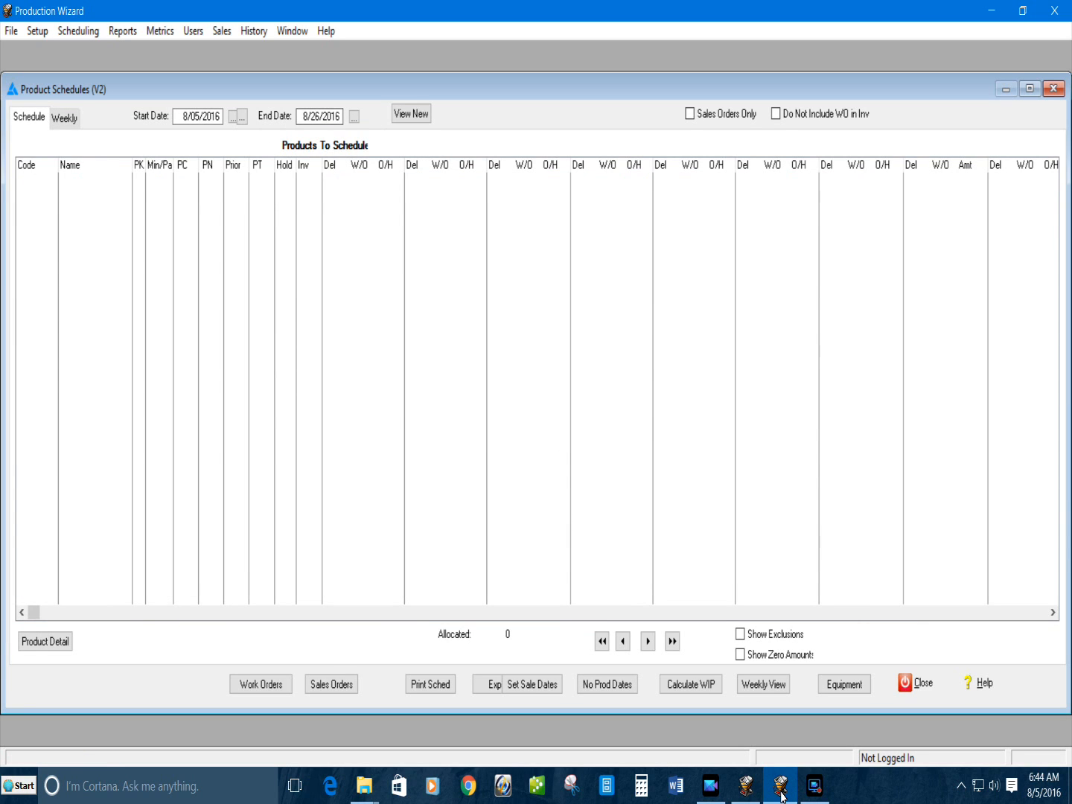
{"action": "left_click", "coordinate": [782, 796]}
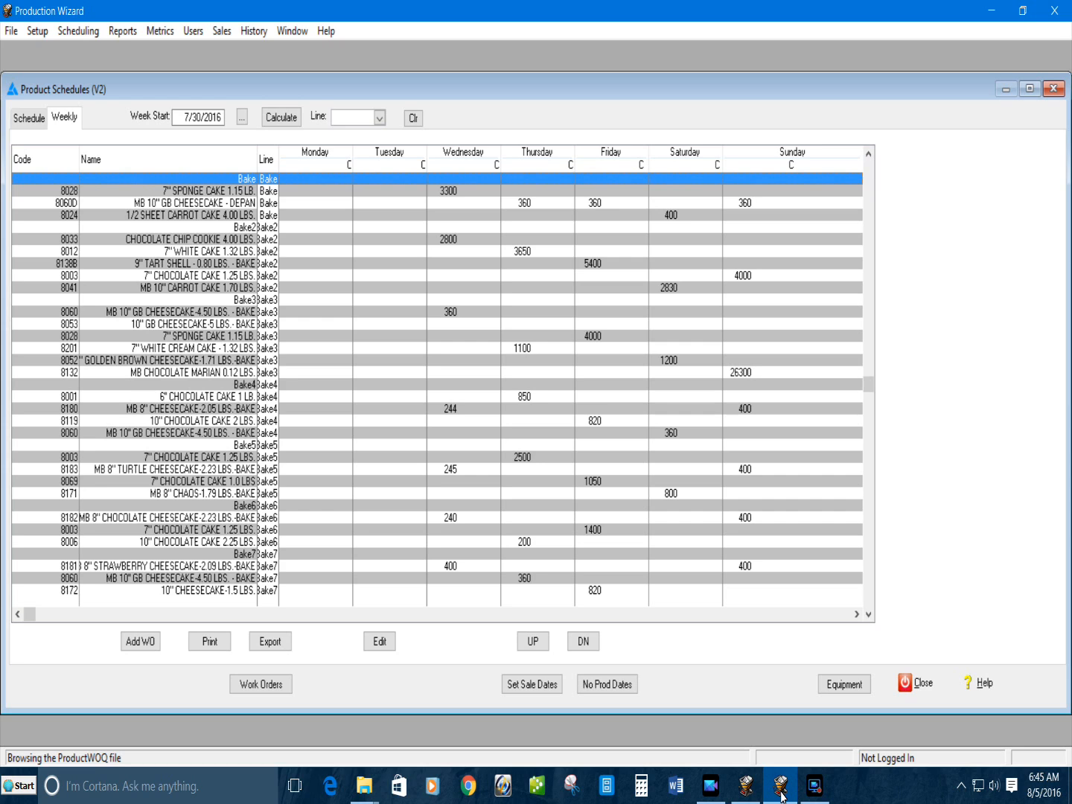
{"action": "left_click", "coordinate": [782, 797]}
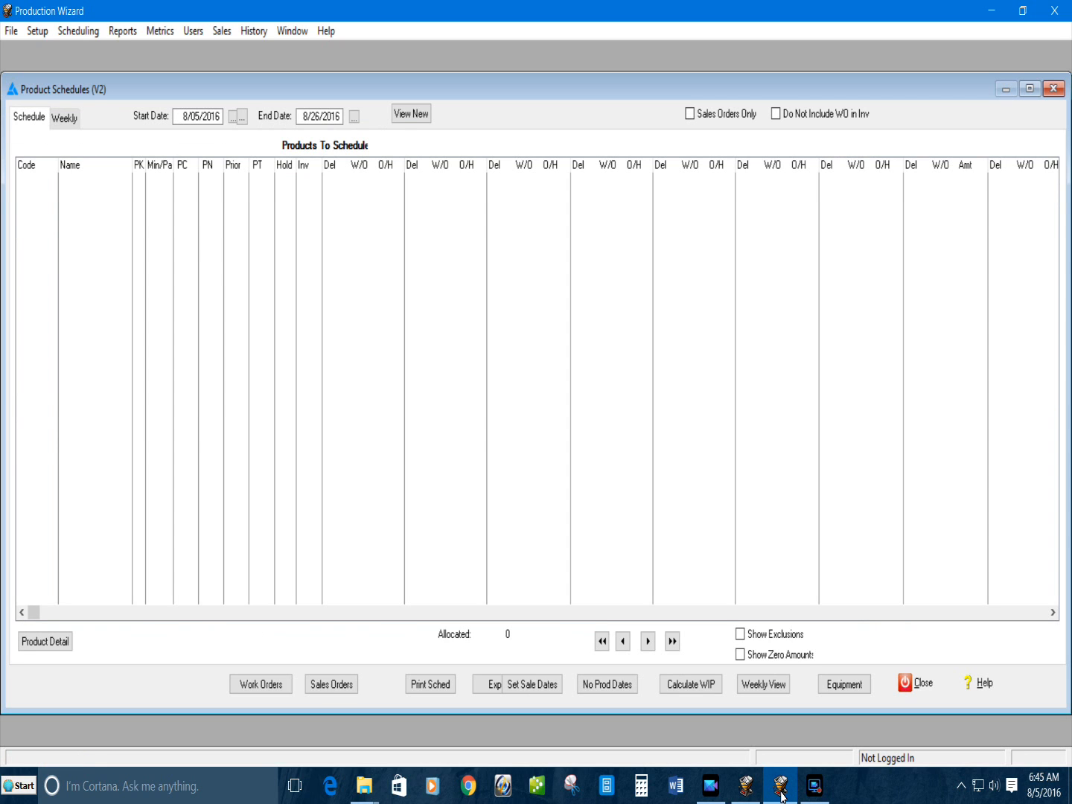
{"action": "left_click", "coordinate": [1054, 88]}
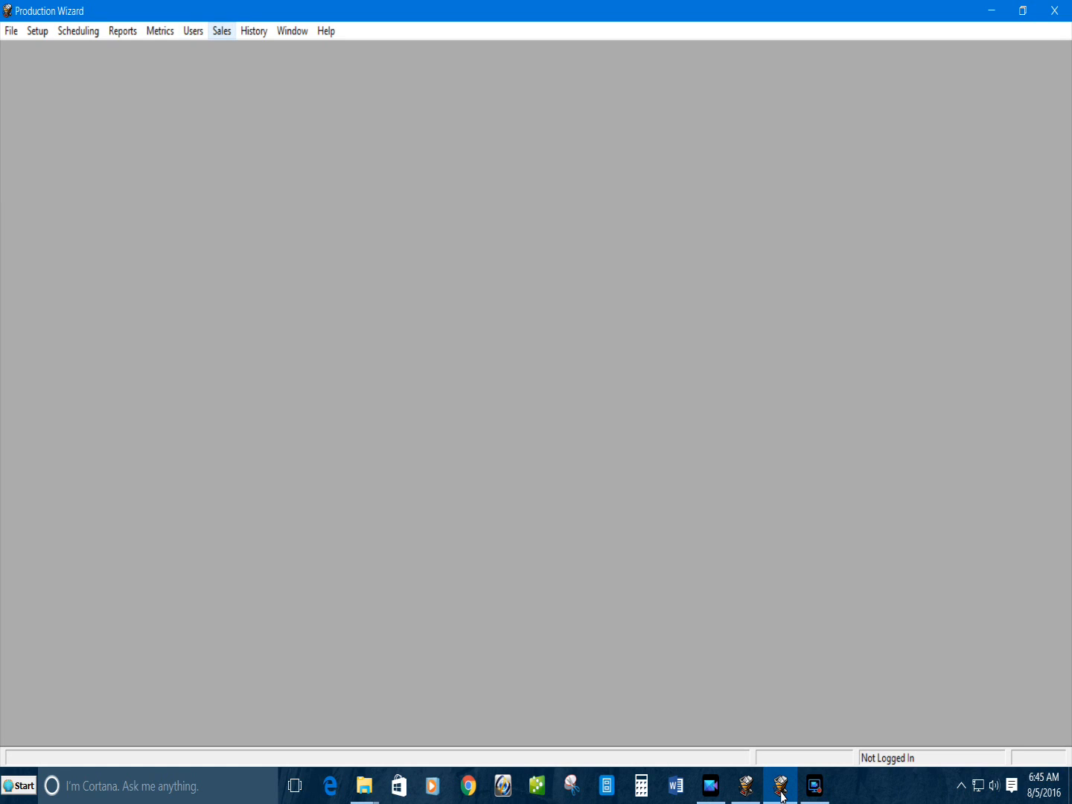
- View the scheduled products by warehouse (V3) from 8/05/2016 to 9/04/2016, and close the schedule
{"action": "left_click", "coordinate": [221, 30]}
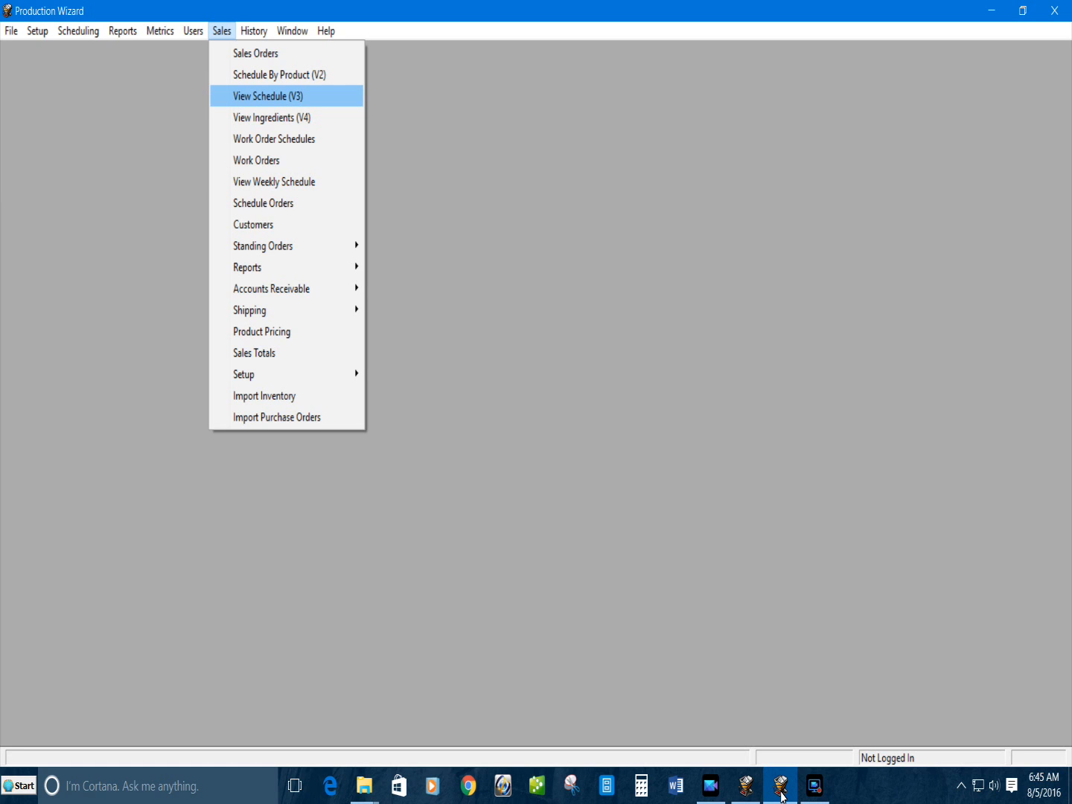
{"action": "left_click", "coordinate": [268, 96]}
{"action": "left_click", "coordinate": [416, 83]}
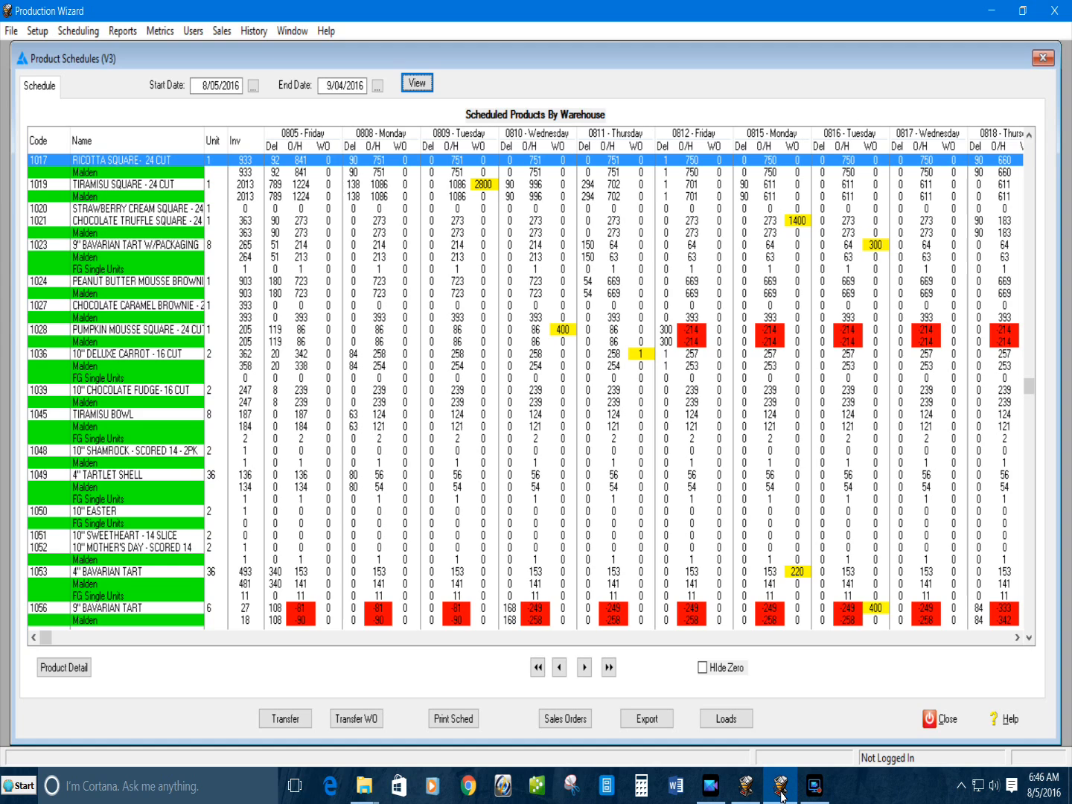
{"action": "left_click", "coordinate": [945, 720]}
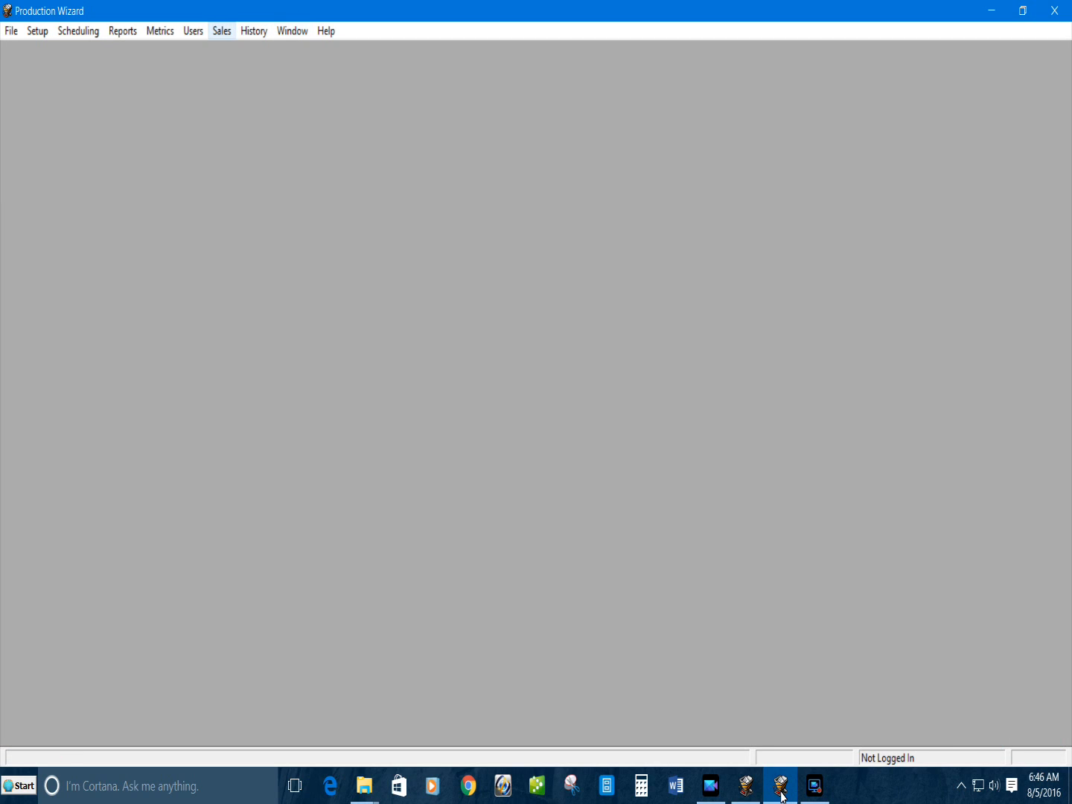
- View the raw material requirements (V4) from 8/05/2016 to 9/04/2016, check the sour cream row, and close them
{"action": "left_click", "coordinate": [222, 30]}
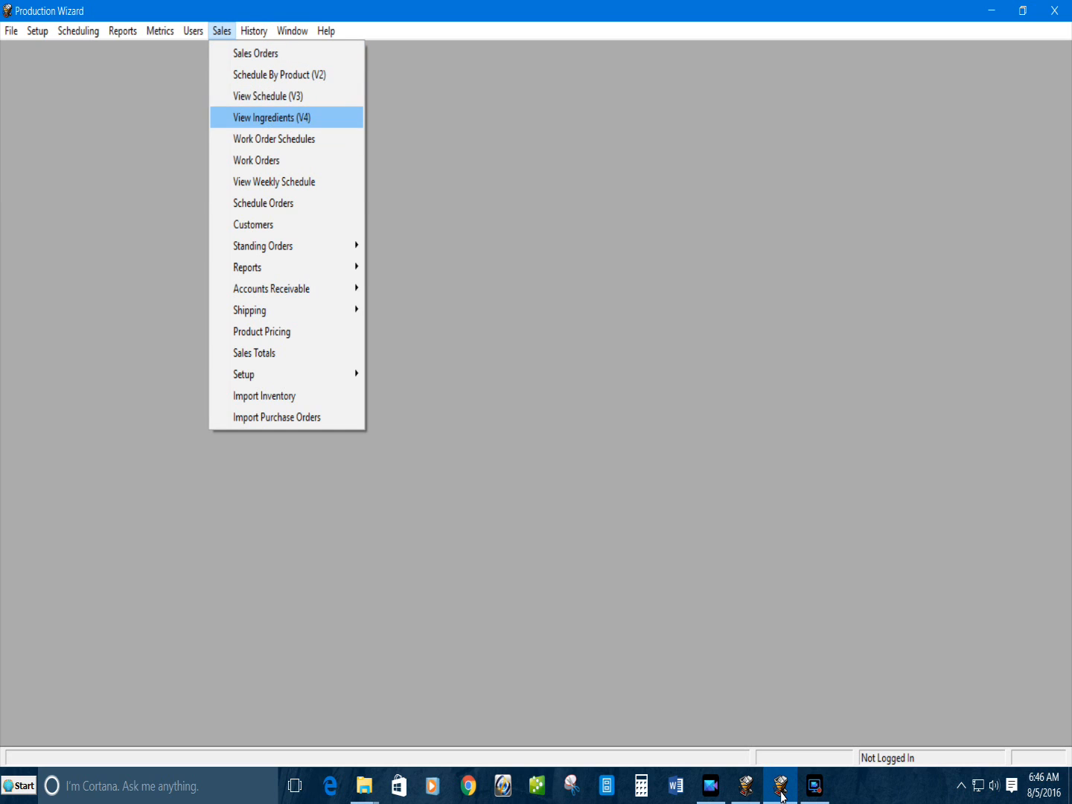
{"action": "left_click", "coordinate": [272, 117]}
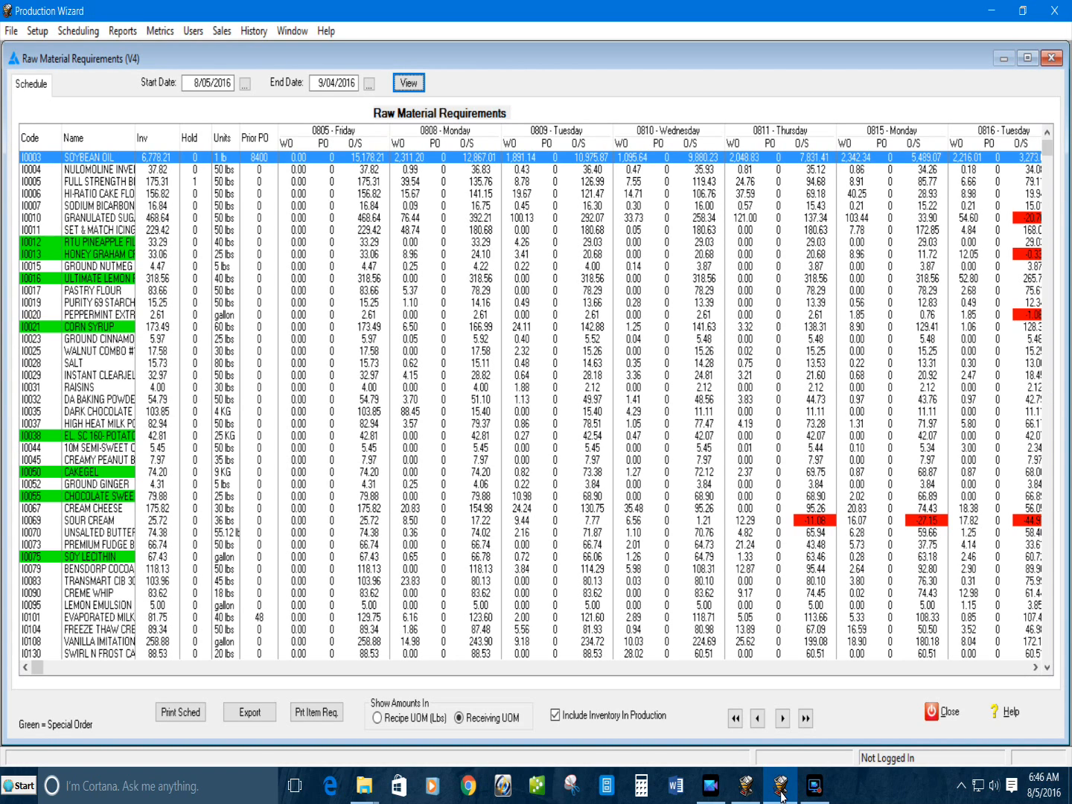
{"action": "left_click", "coordinate": [781, 797]}
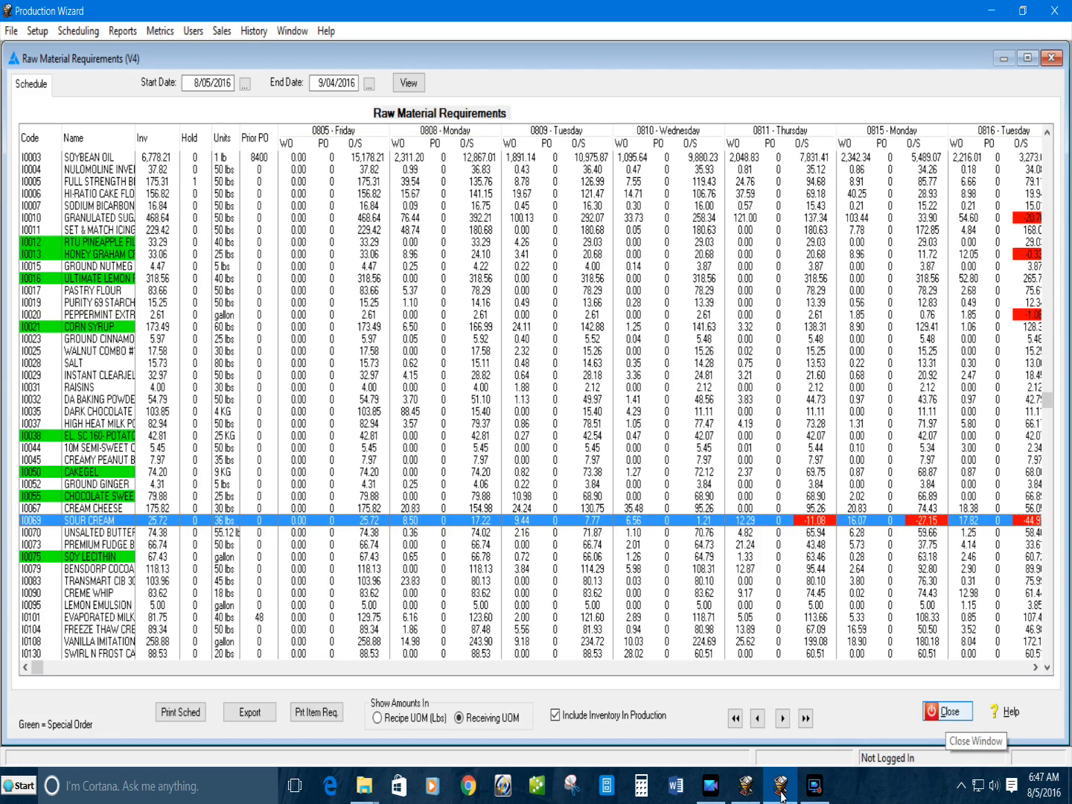
{"action": "left_click", "coordinate": [947, 711]}
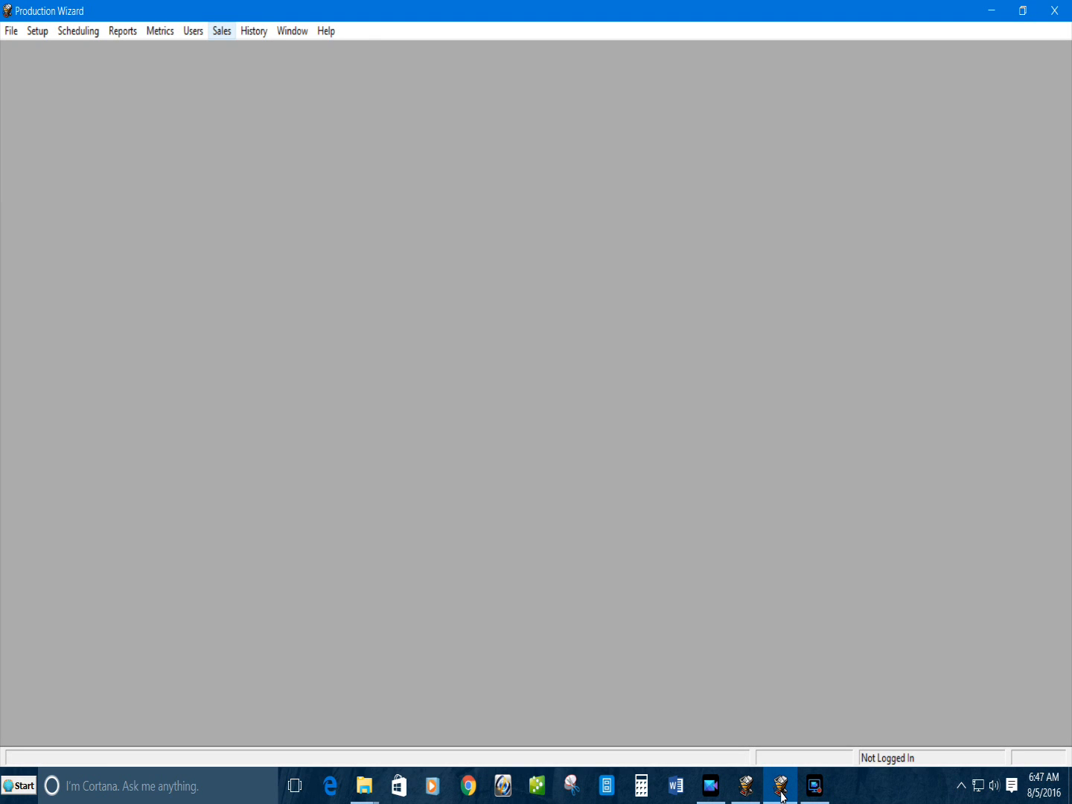
- Open the sales orders, look through the open orders, and return to the orders by date for 8/05/2016
{"action": "left_click", "coordinate": [222, 31]}
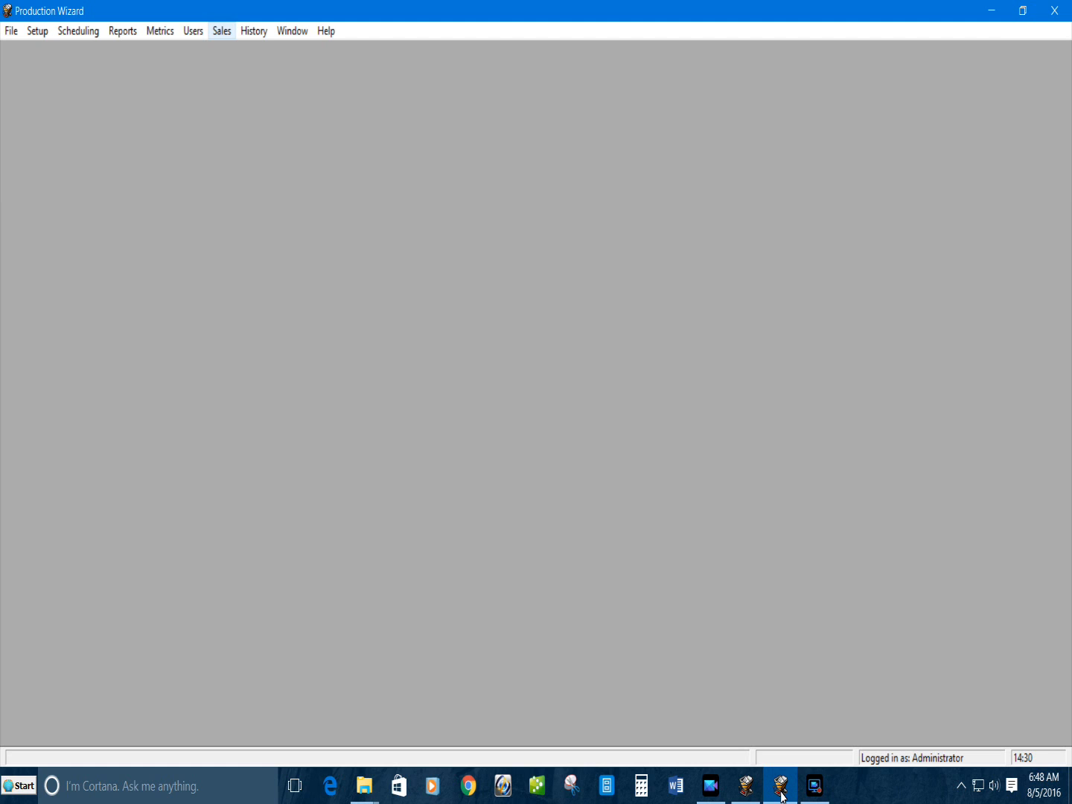
{"action": "left_click", "coordinate": [222, 31]}
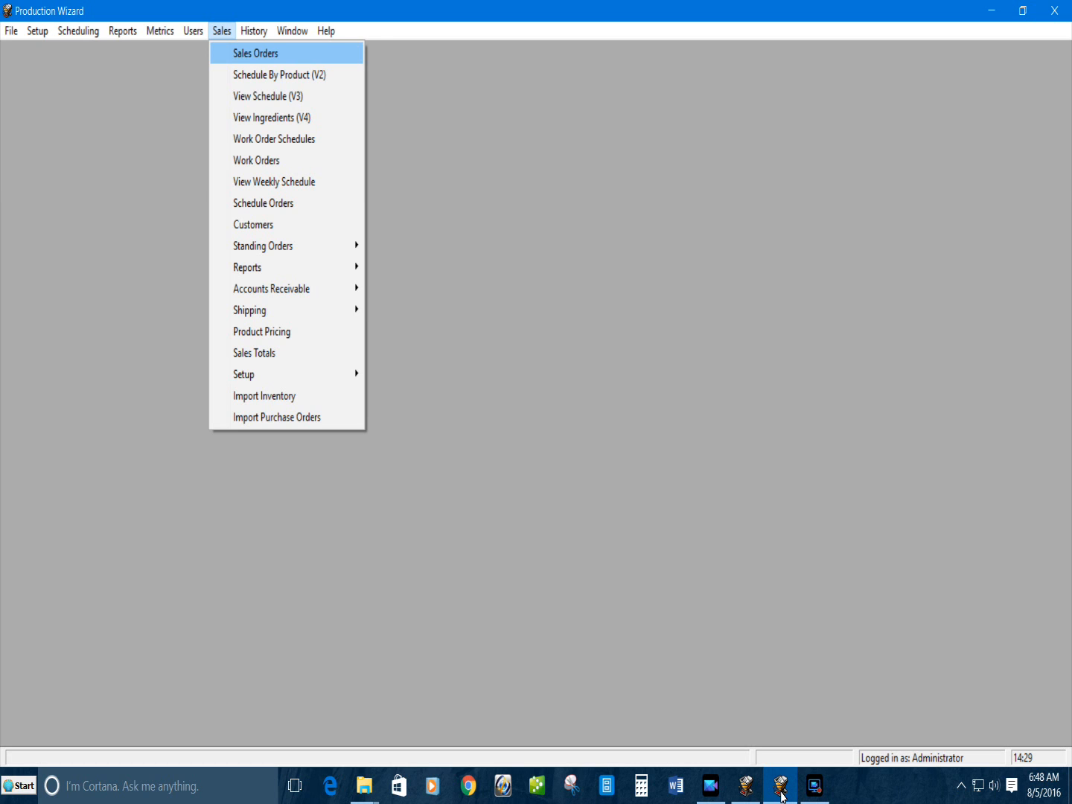
{"action": "key", "text": "Return"}
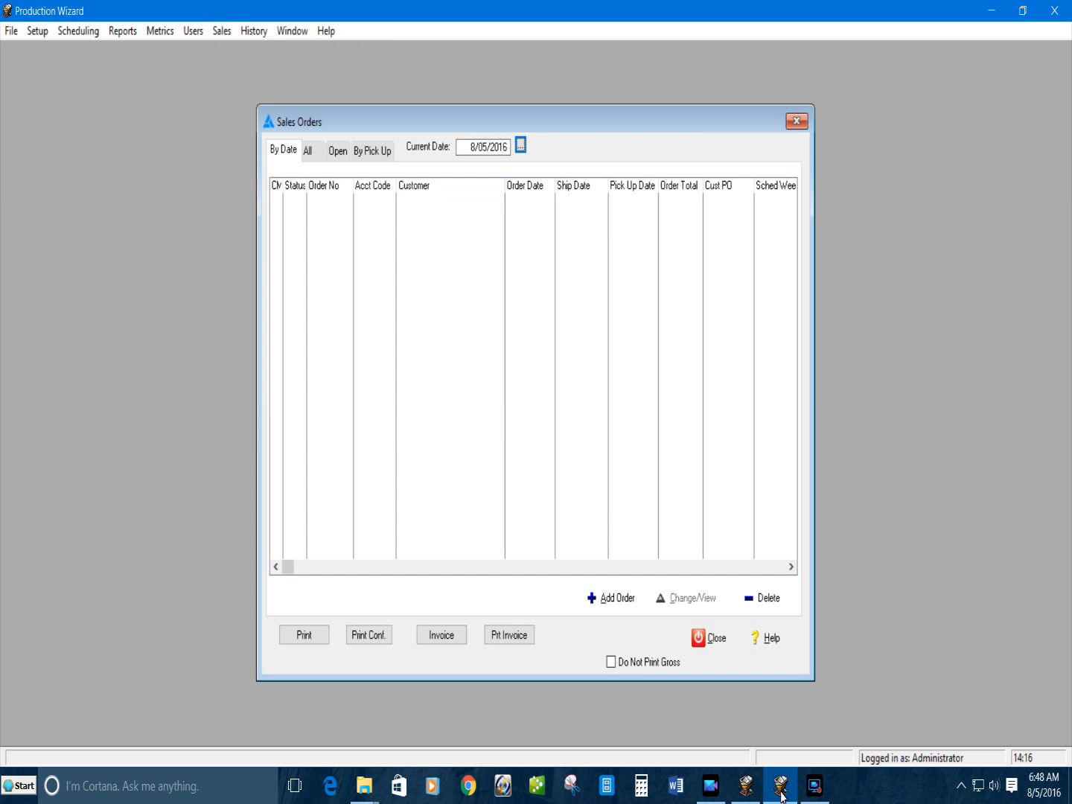
{"action": "key", "text": "ctrl+Tab"}
{"action": "key", "text": "ctrl+Tab"}
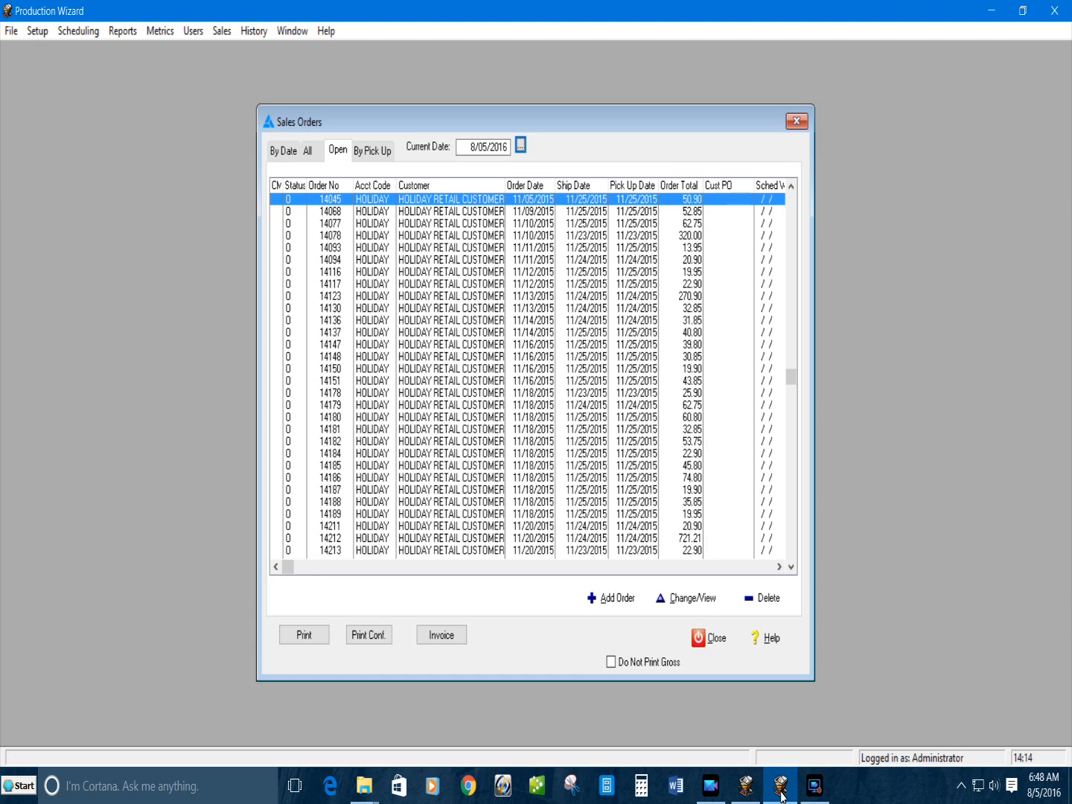
{"action": "key", "text": "ctrl+shift+Tab"}
{"action": "key", "text": "ctrl+shift+Tab"}
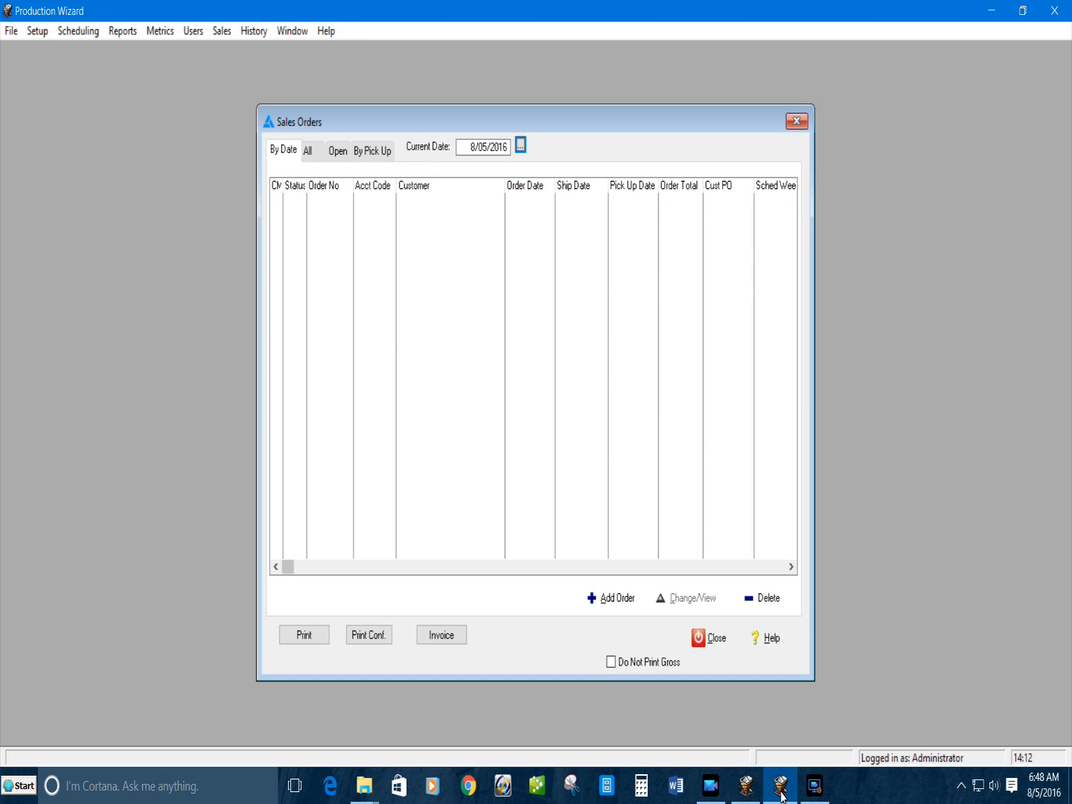
- Open a new sales order for 7-ELEVEN - WATERTOWN to view its entry form, and leave without saving it
{"action": "key", "text": "alt+a"}
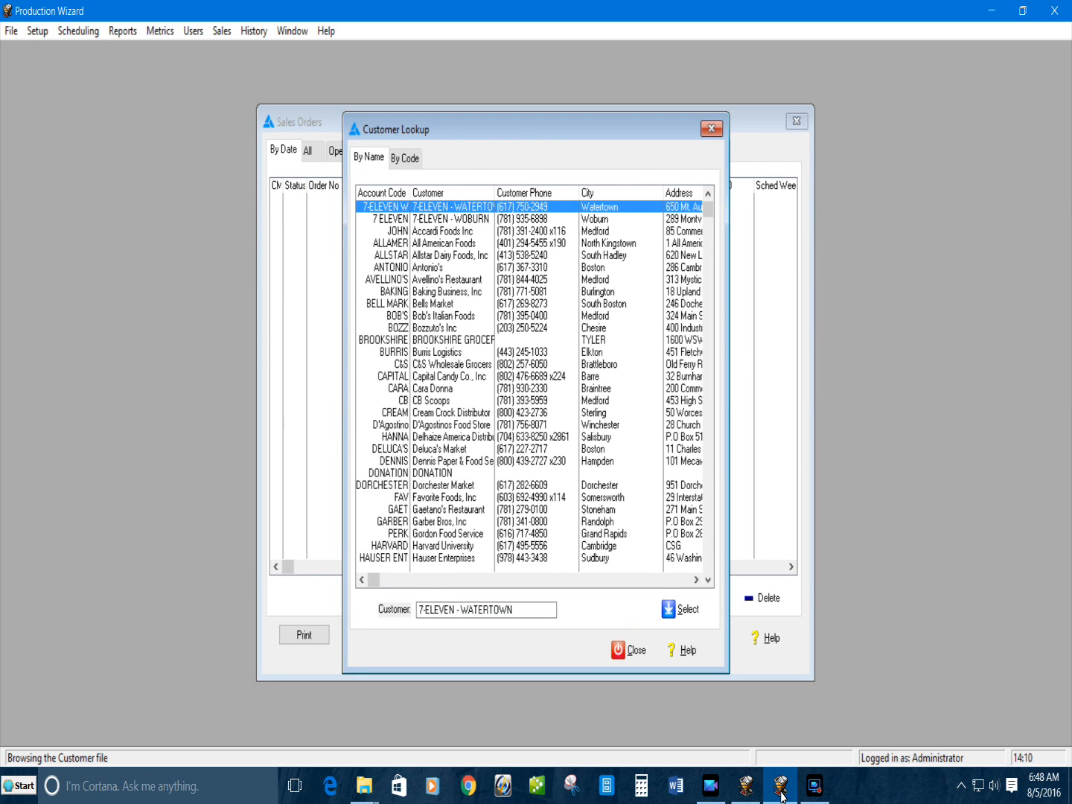
{"action": "key", "text": "alt+s"}
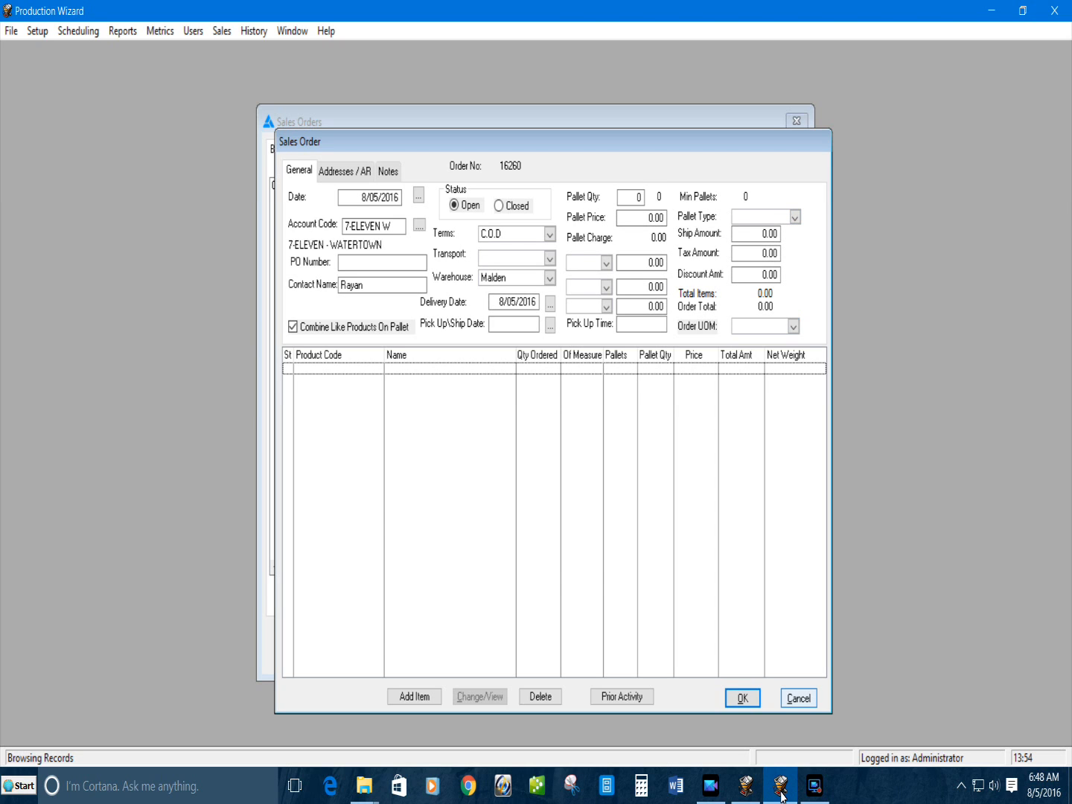
{"action": "key", "text": "Escape"}
{"action": "key", "text": "Escape"}
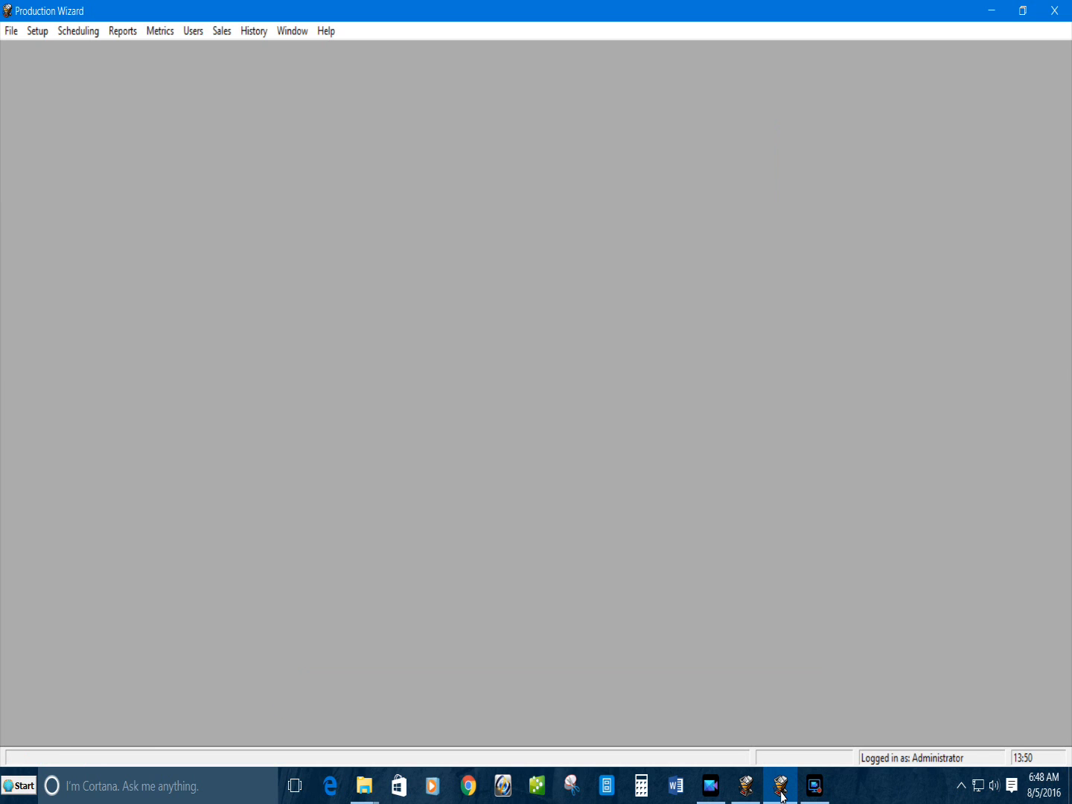
- Show the accounts receivable functions available for sales
{"action": "left_click", "coordinate": [222, 31]}
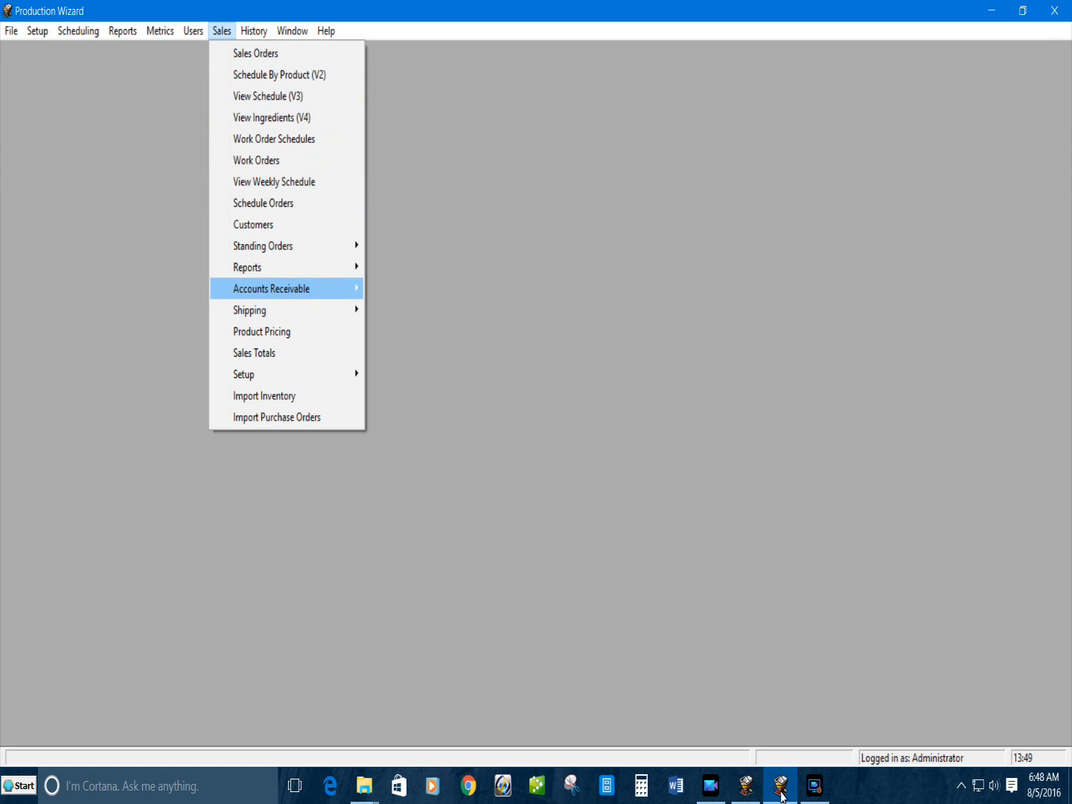
{"action": "mouse_move", "coordinate": [272, 289]}
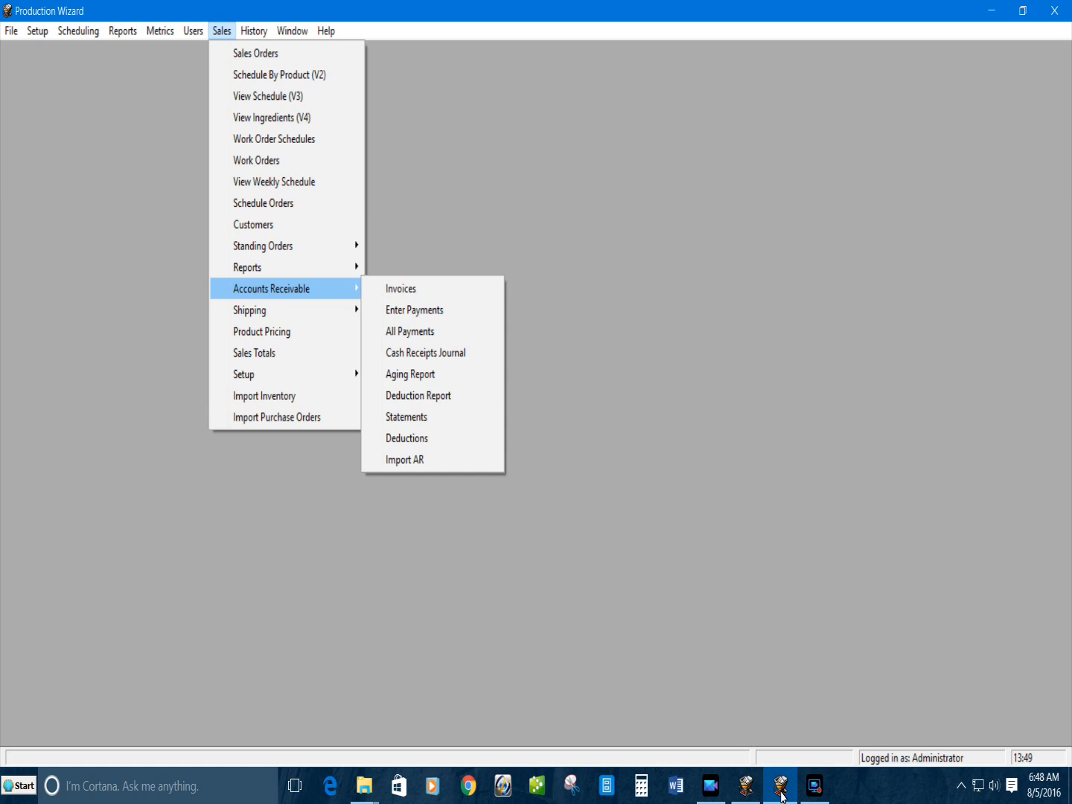